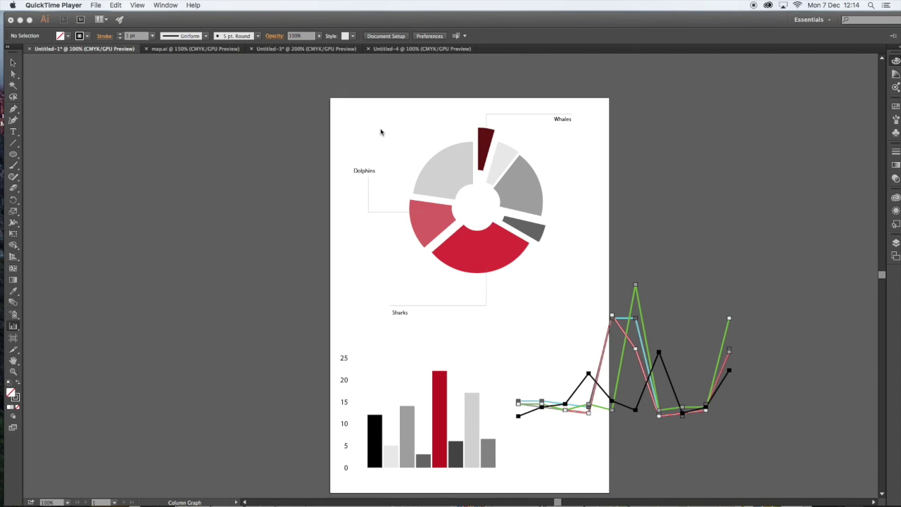
# Step: Inspect the example pie chart's segments one by one with the Selection tool
pyautogui.click(453, 171)
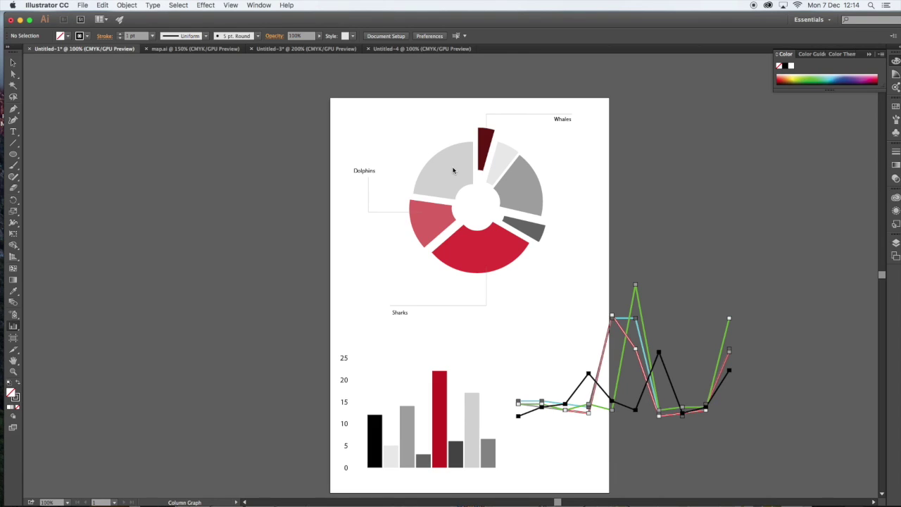
pyautogui.press('v')
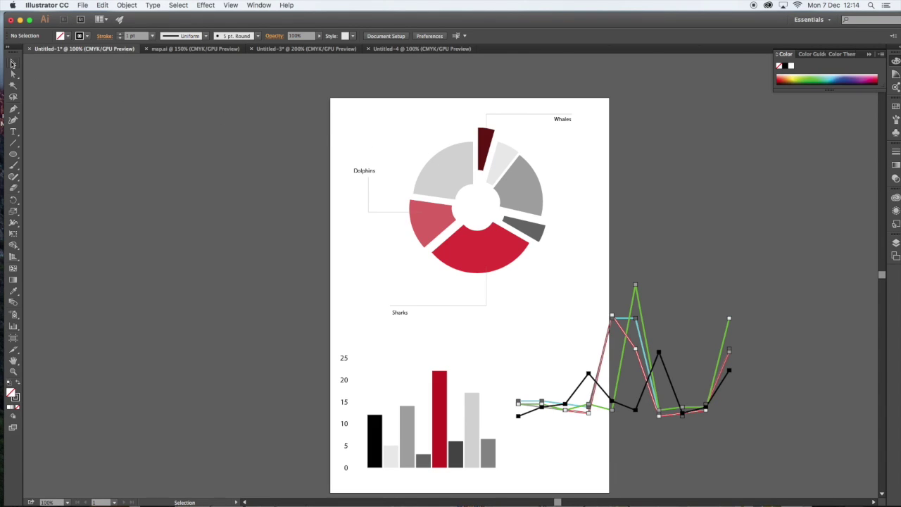
pyautogui.click(451, 152)
pyautogui.click(506, 161)
pyautogui.click(525, 178)
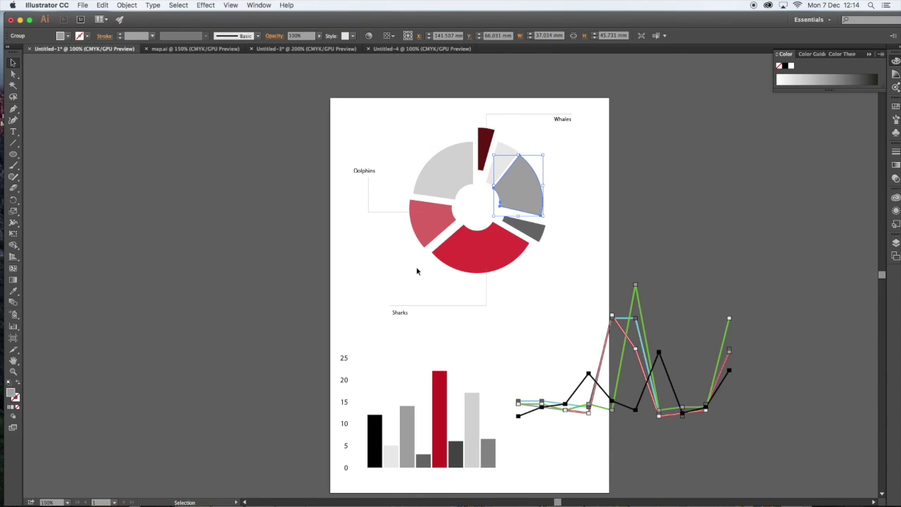
# Step: Check the example bar graph and the grey, red and pink pie slices, then switch to Untitled-4
pyautogui.click(411, 423)
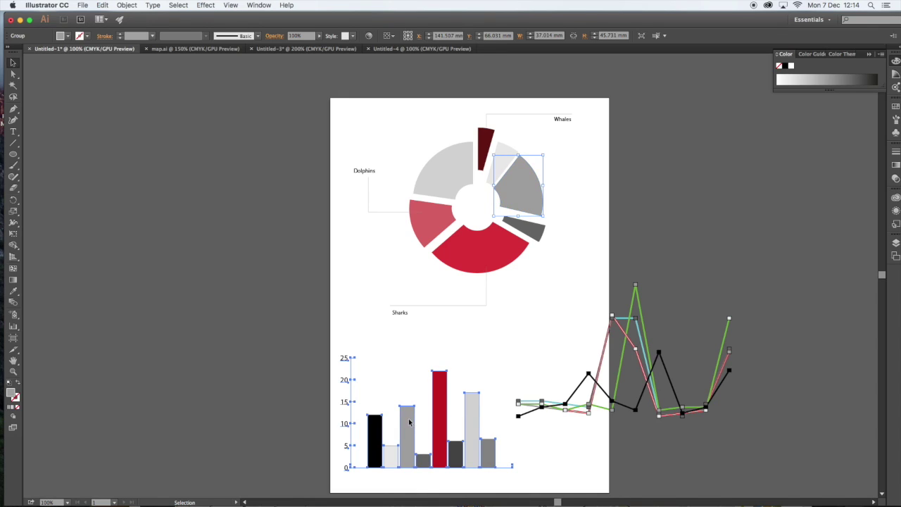
pyautogui.click(316, 283)
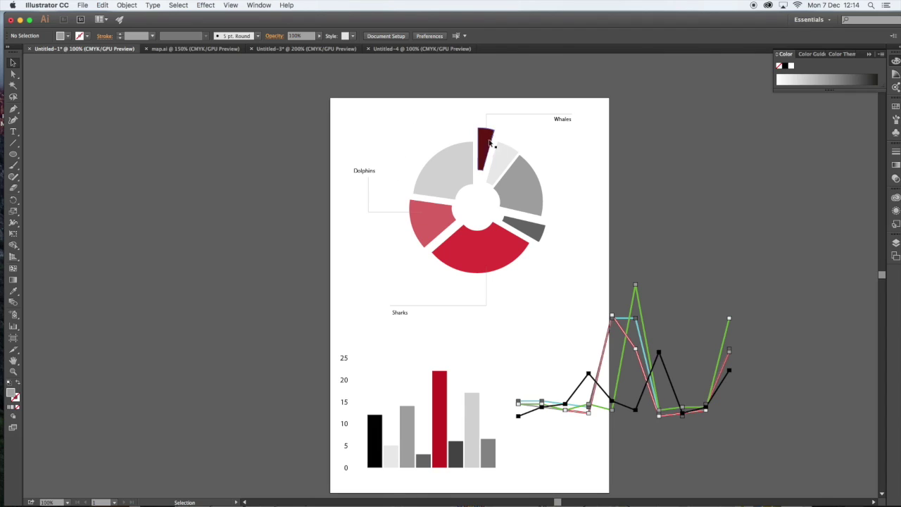
pyautogui.click(519, 181)
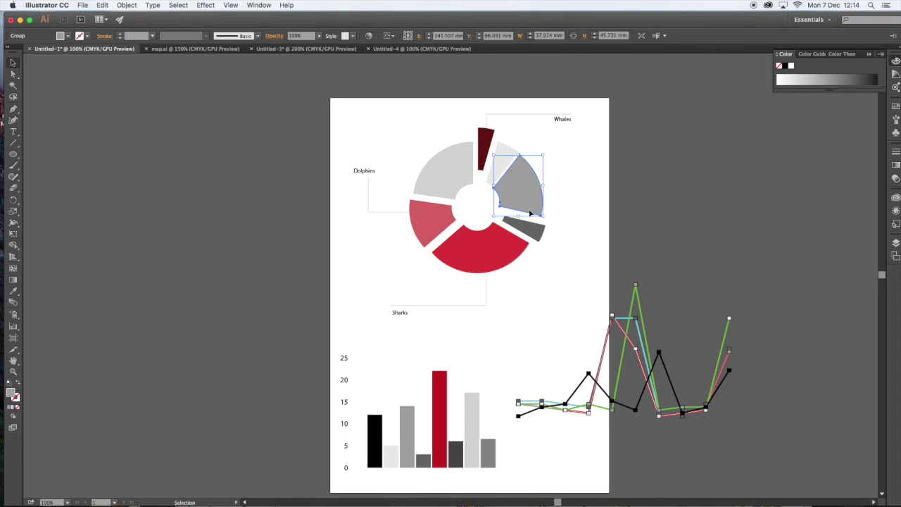
pyautogui.click(494, 252)
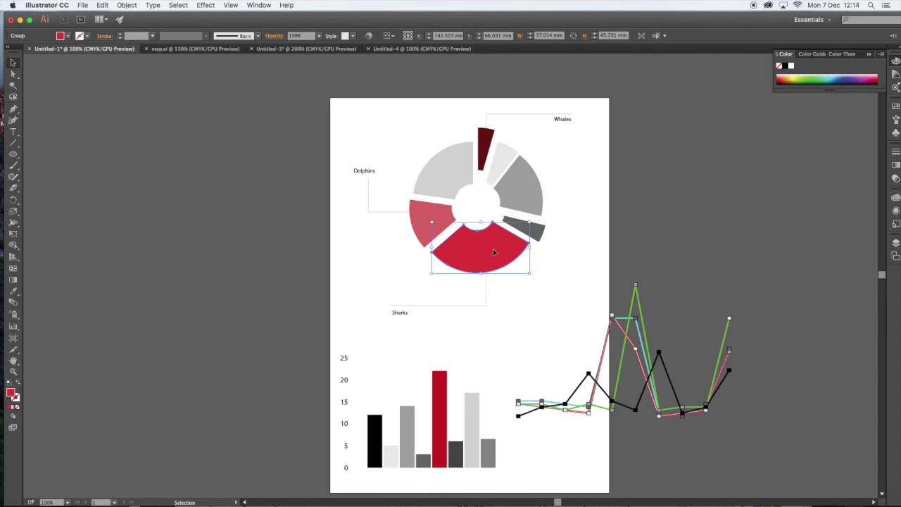
pyautogui.click(425, 213)
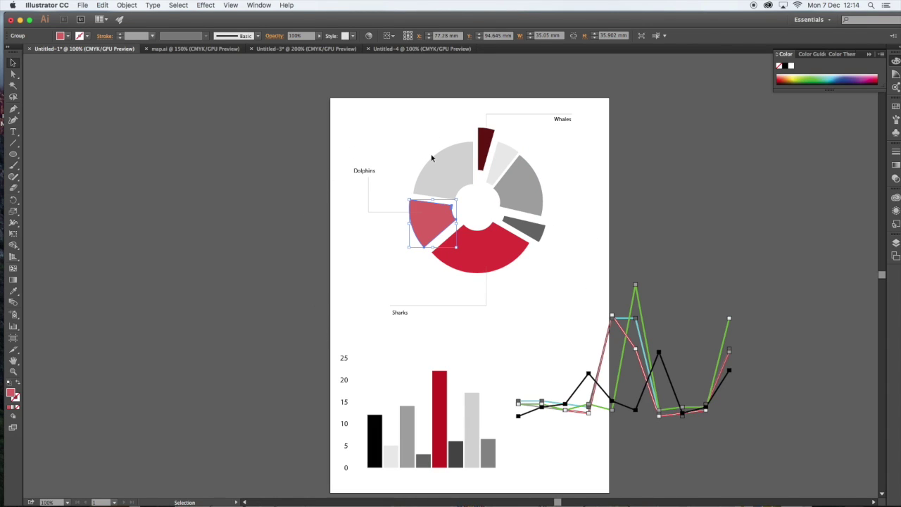
pyautogui.click(394, 49)
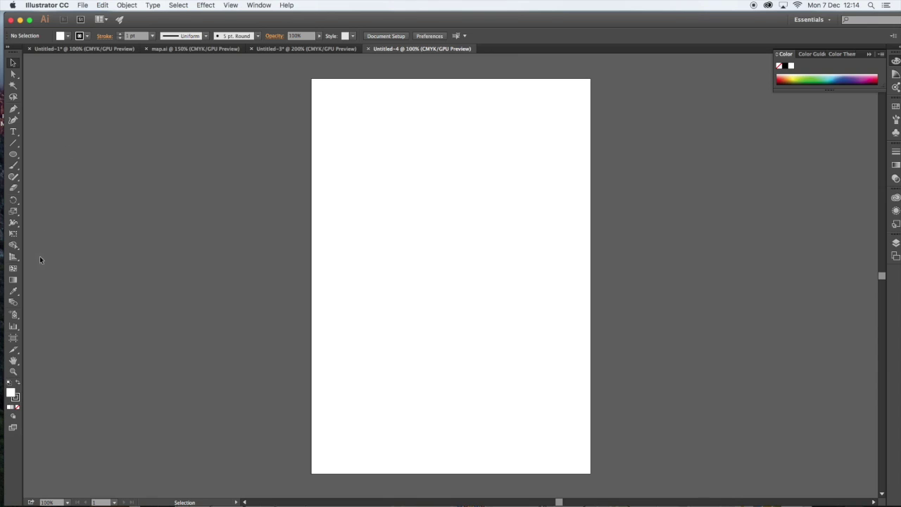
# Step: Choose the Pie Graph tool from the graph tools flyout
pyautogui.click(13, 327)
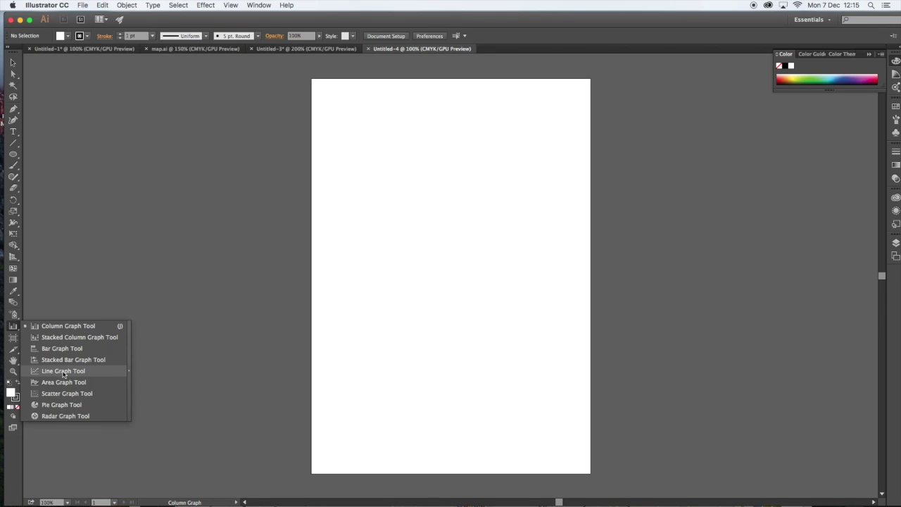
pyautogui.click(68, 406)
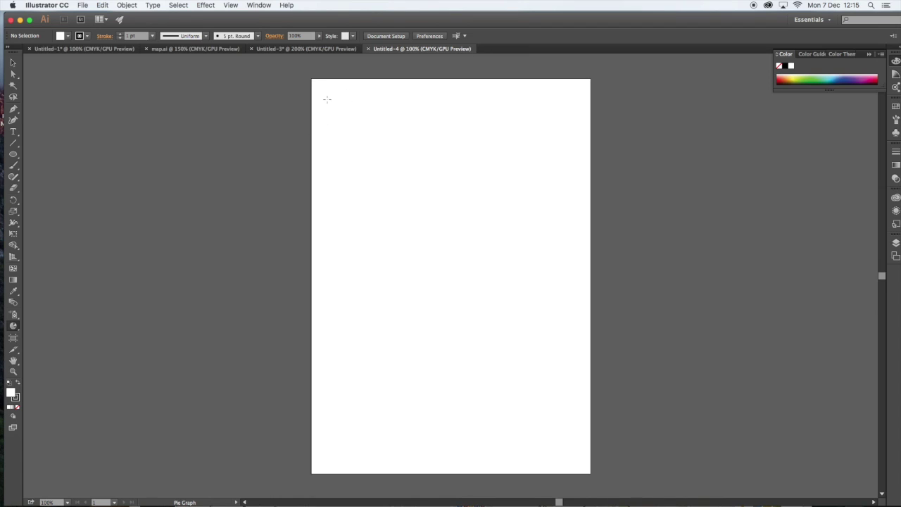
# Step: Drag out the pie graph area and enter 1, 2, 3 in the first data row
pyautogui.moveTo(327, 98); pyautogui.dragTo(475, 248)
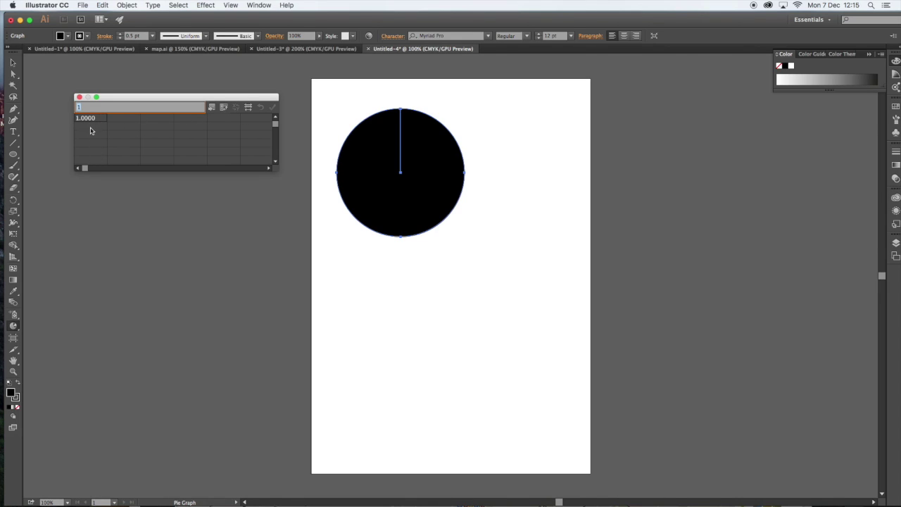
pyautogui.click(120, 119)
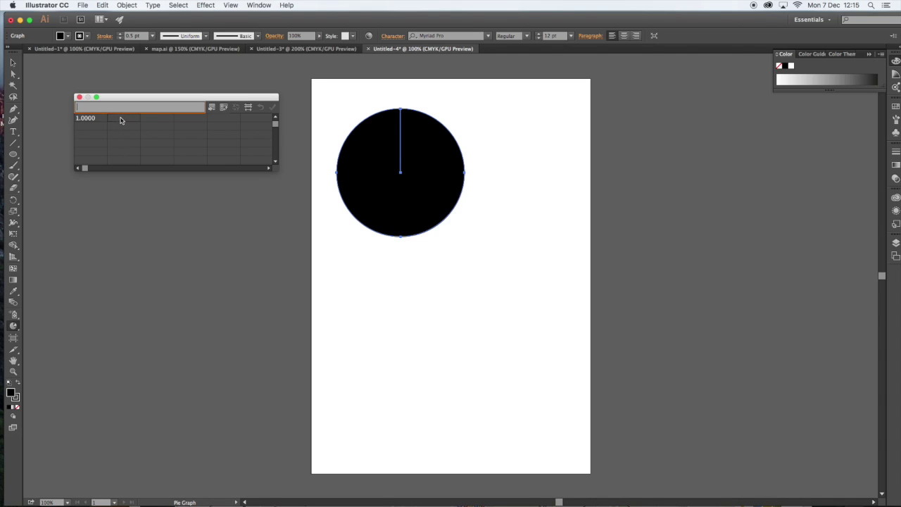
pyautogui.write('2')
pyautogui.click(156, 120)
pyautogui.write('3')
# Step: Enter 2, 2, 2 in the second data row and apply it to the graph
pyautogui.click(90, 130)
pyautogui.write('2')
pyautogui.click(115, 127)
pyautogui.write('2')
pyautogui.click(148, 128)
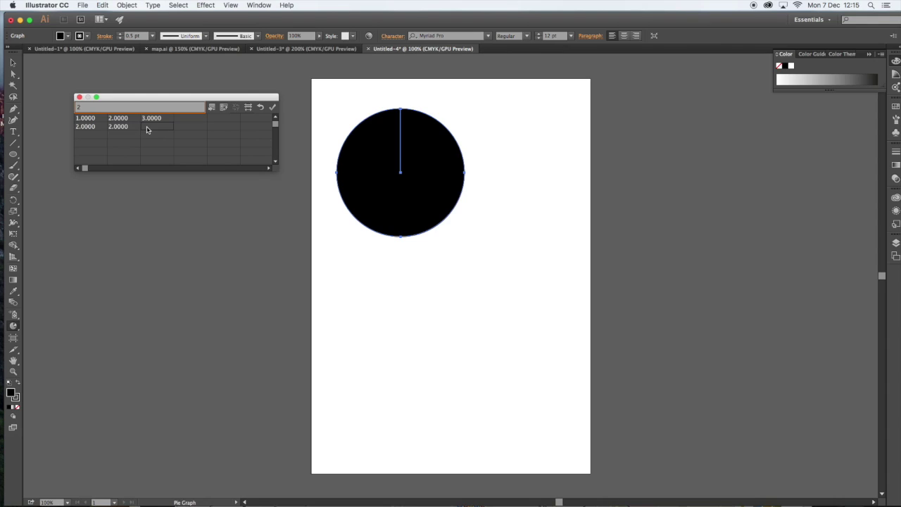
pyautogui.write('2')
pyautogui.click(273, 107)
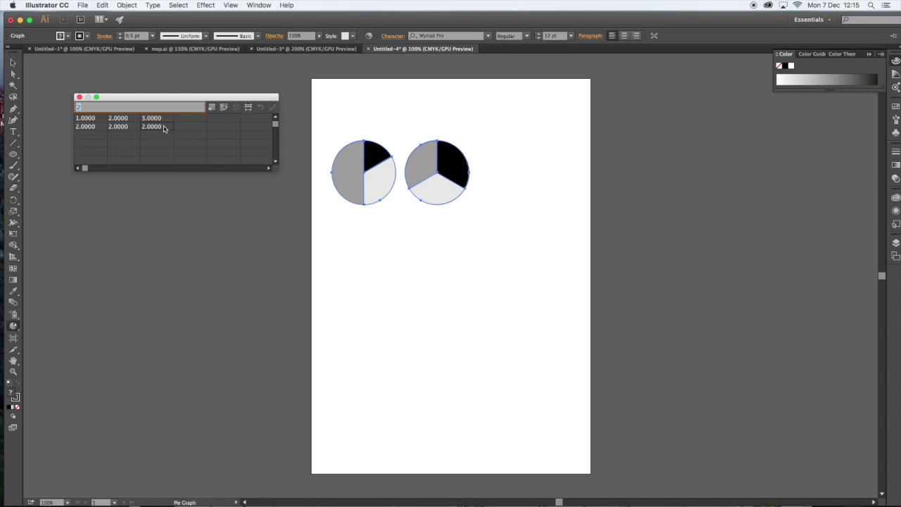
pyautogui.press('BackSpace')
# Step: Clear the values from the second row of the graph data
pyautogui.click(128, 128)
pyautogui.press('BackSpace')
pyautogui.click(91, 130)
pyautogui.press('BackSpace')
pyautogui.click(176, 123)
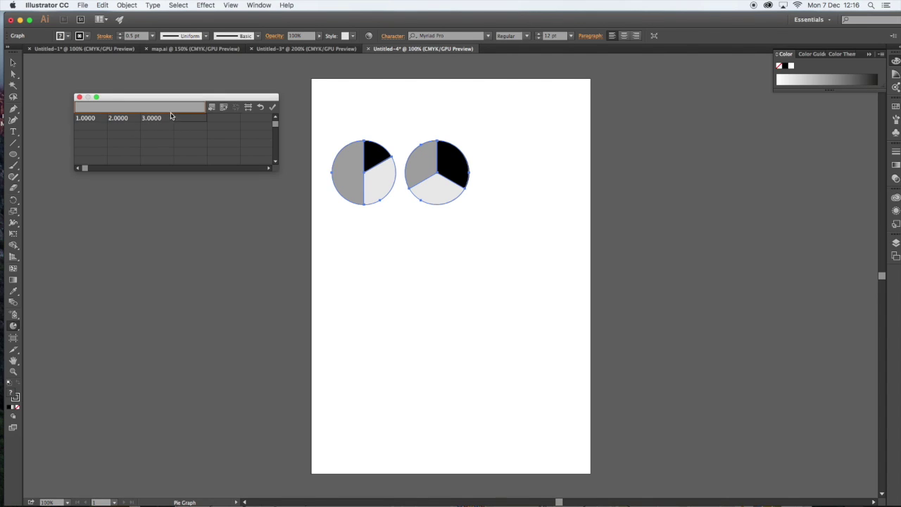
# Step: Add 23, 8 and 6 to row 1 and apply, merging into one pie
pyautogui.click(185, 117)
pyautogui.write('23')
pyautogui.click(215, 121)
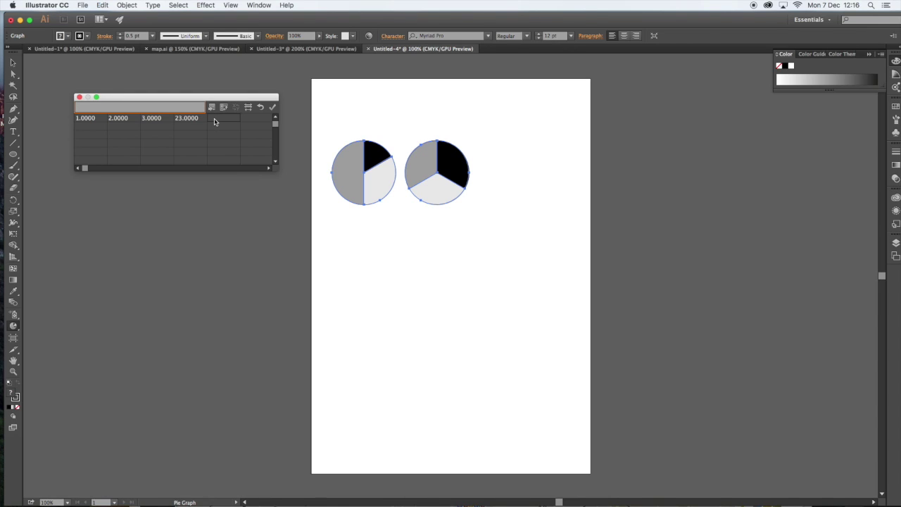
pyautogui.write('8')
pyautogui.click(259, 120)
pyautogui.write('6')
pyautogui.click(273, 108)
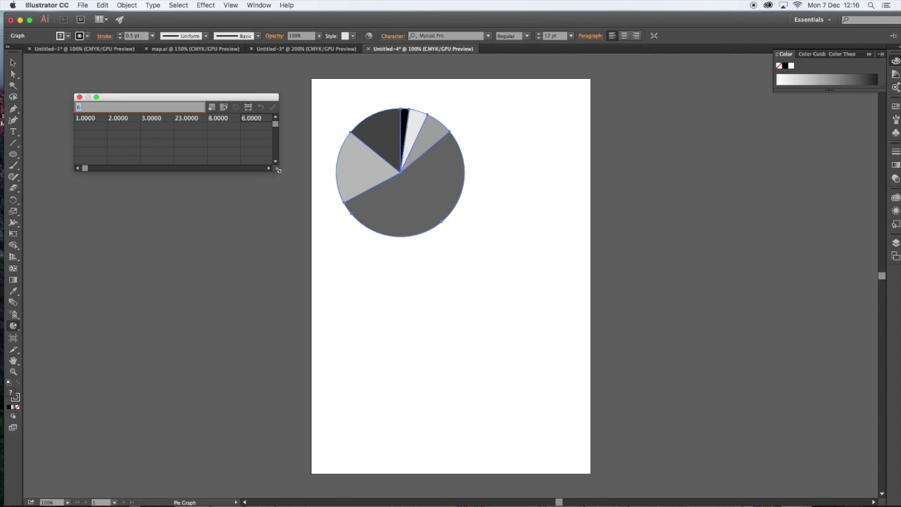
# Step: Add the values 12 and 15 to row 1, applying each, then close the data window
pyautogui.moveTo(278, 170); pyautogui.dragTo(311, 195)
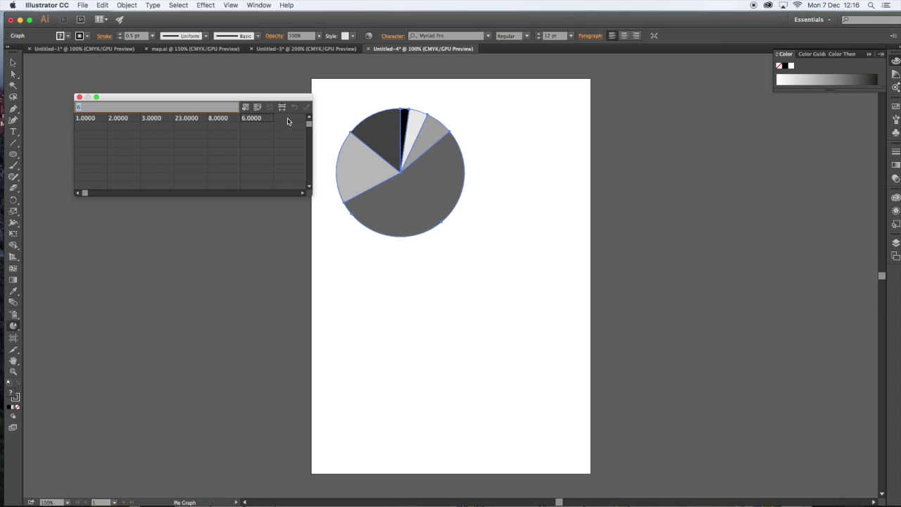
pyautogui.click(288, 120)
pyautogui.write('12')
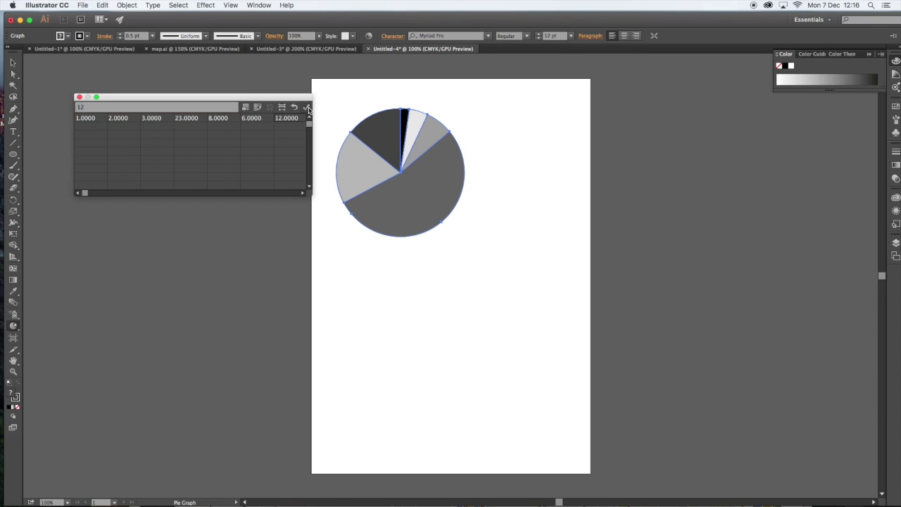
pyautogui.click(307, 107)
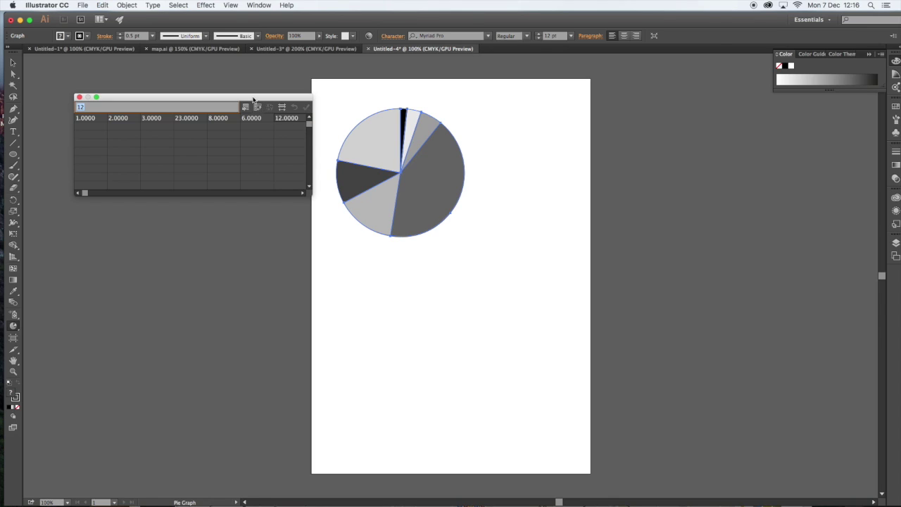
pyautogui.moveTo(255, 98); pyautogui.dragTo(214, 90)
pyautogui.moveTo(277, 129); pyautogui.dragTo(300, 127)
pyautogui.click(281, 111)
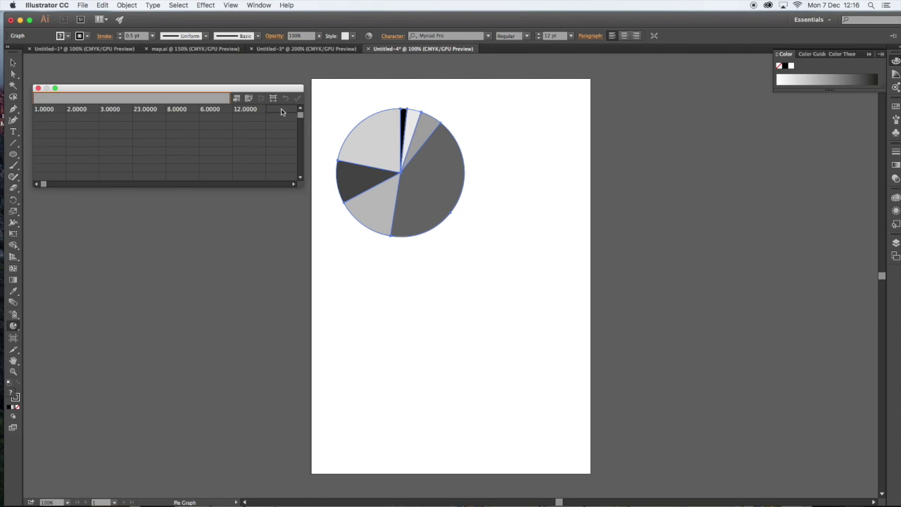
pyautogui.write('15')
pyautogui.click(298, 102)
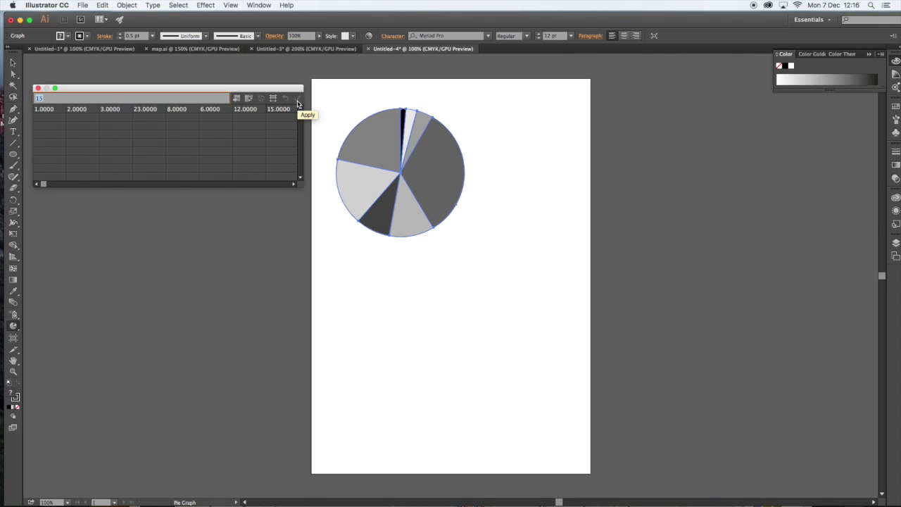
pyautogui.click(38, 89)
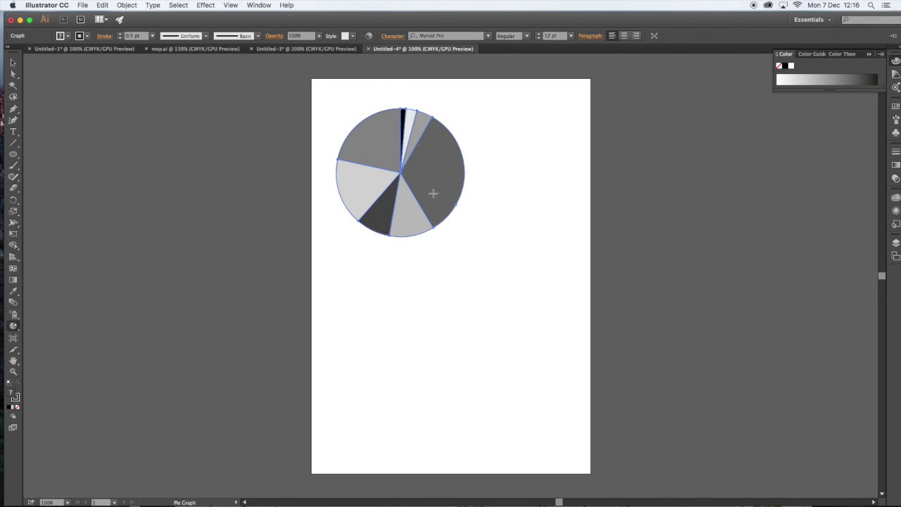
# Step: Pull the top-left, large right and light left wedges slightly out of the pie
pyautogui.click(12, 73)
pyautogui.click(351, 106)
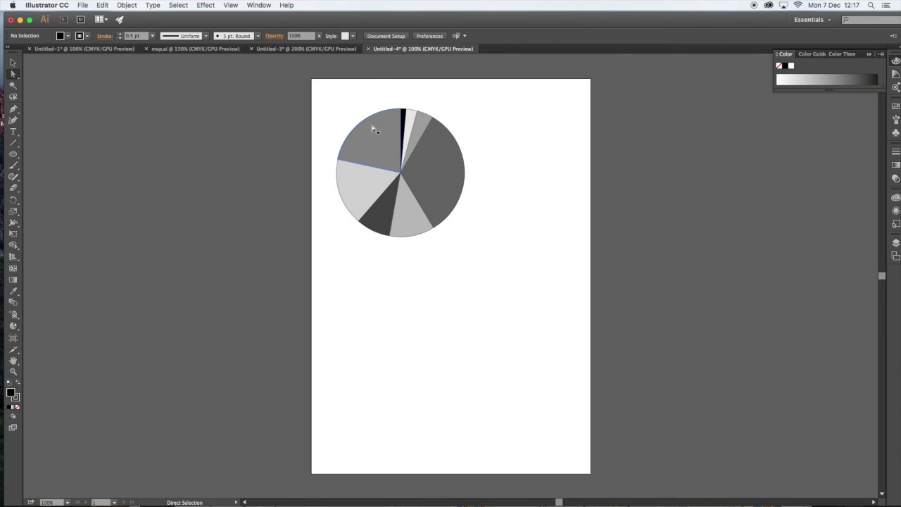
pyautogui.moveTo(373, 128); pyautogui.dragTo(365, 120)
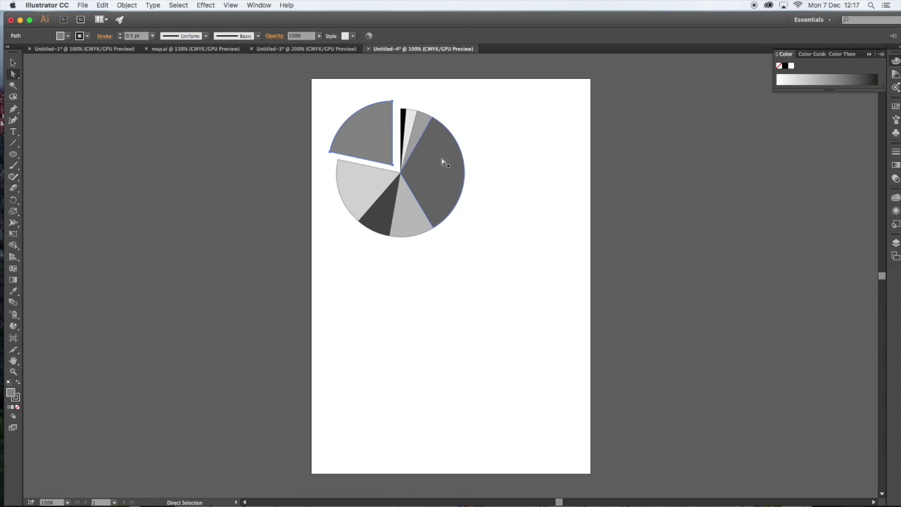
pyautogui.moveTo(438, 162); pyautogui.dragTo(449, 162)
pyautogui.moveTo(371, 190); pyautogui.dragTo(364, 187)
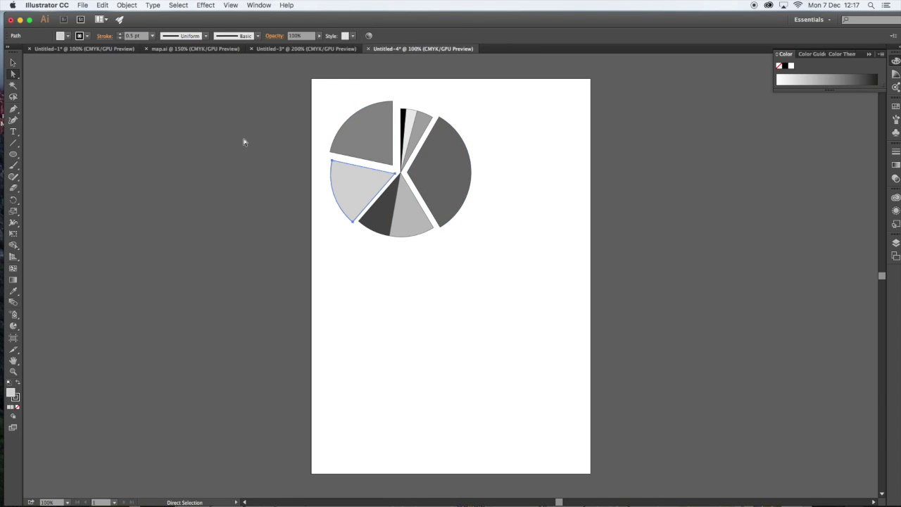
# Step: Ungroup the whole pie graph via Object > Ungroup, confirming the warning
pyautogui.moveTo(328, 83); pyautogui.dragTo(526, 283)
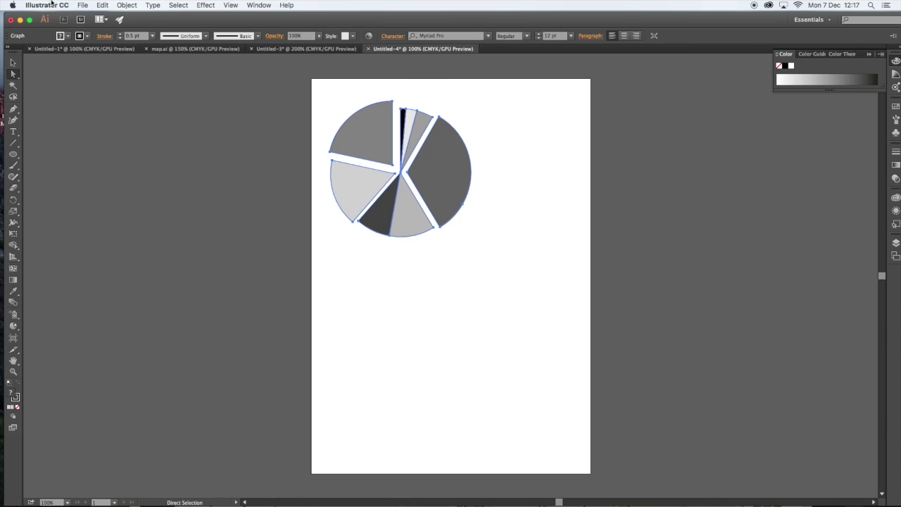
pyautogui.click(122, 4)
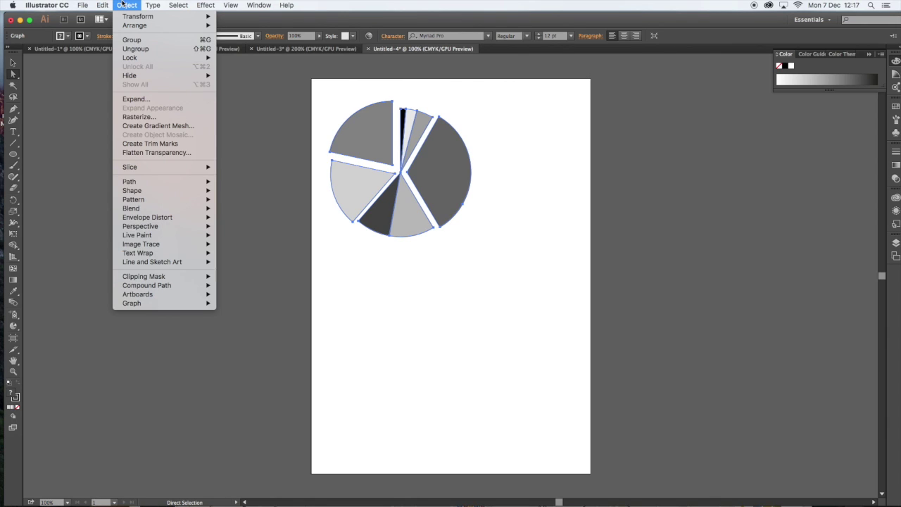
pyautogui.click(141, 49)
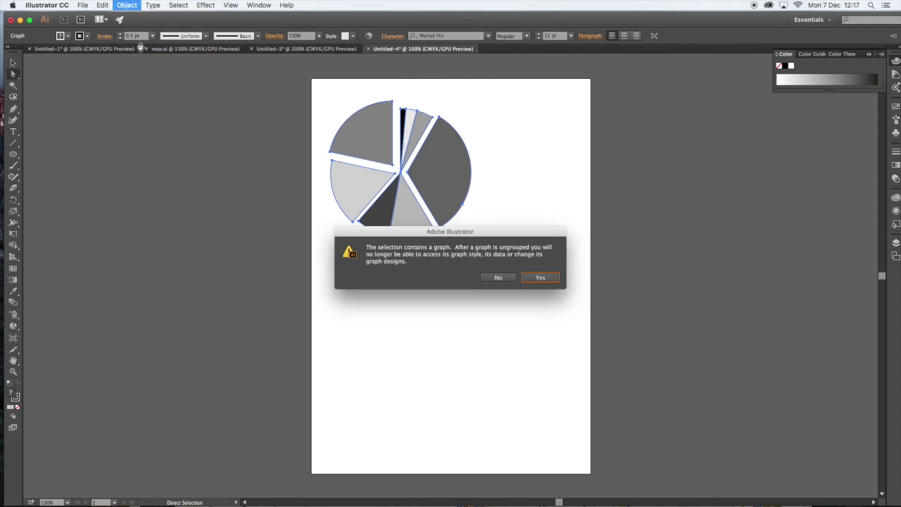
pyautogui.moveTo(410, 236); pyautogui.dragTo(174, 132)
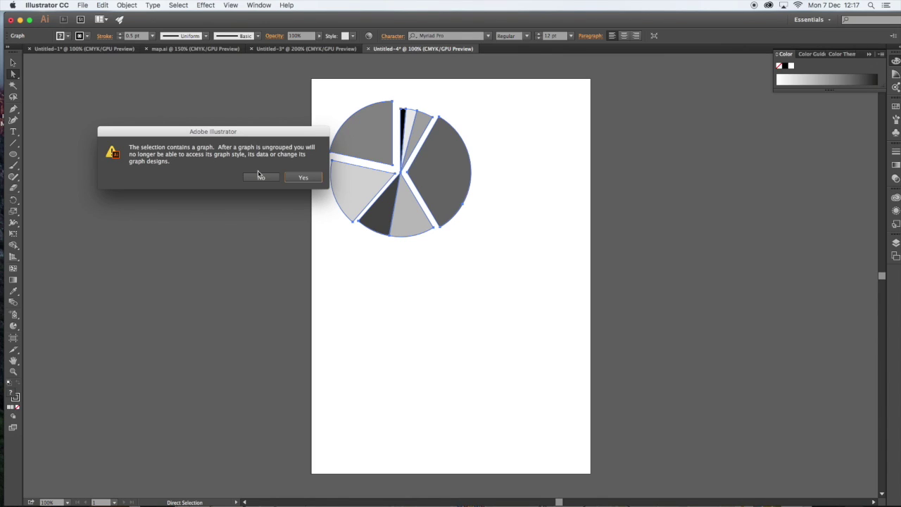
pyautogui.click(301, 177)
pyautogui.click(297, 178)
# Step: Push the slices further apart and remove the outlines from all slices
pyautogui.click(342, 105)
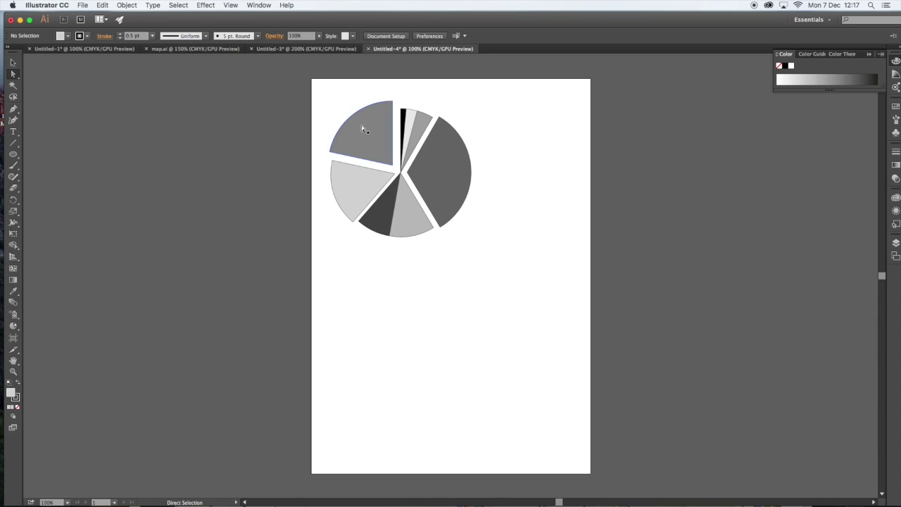
pyautogui.moveTo(429, 153); pyautogui.dragTo(443, 154)
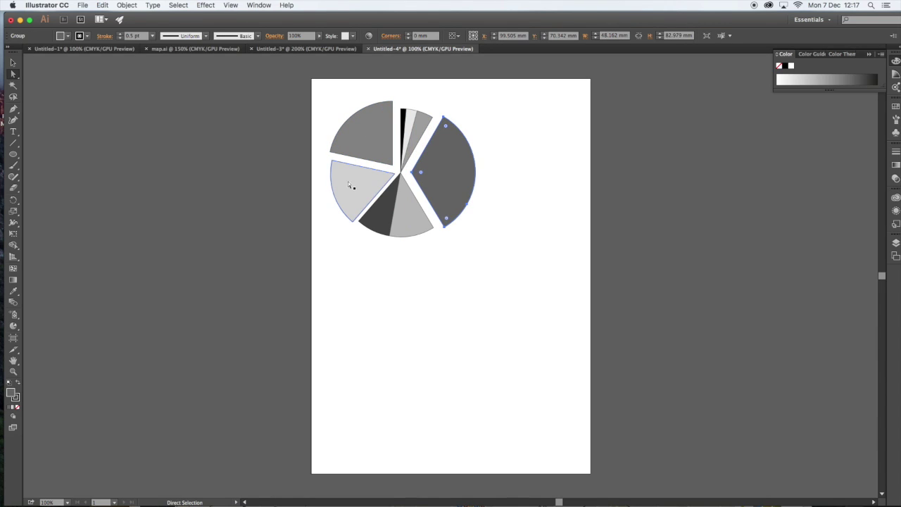
pyautogui.moveTo(348, 184); pyautogui.dragTo(343, 186)
pyautogui.moveTo(378, 214); pyautogui.dragTo(415, 229)
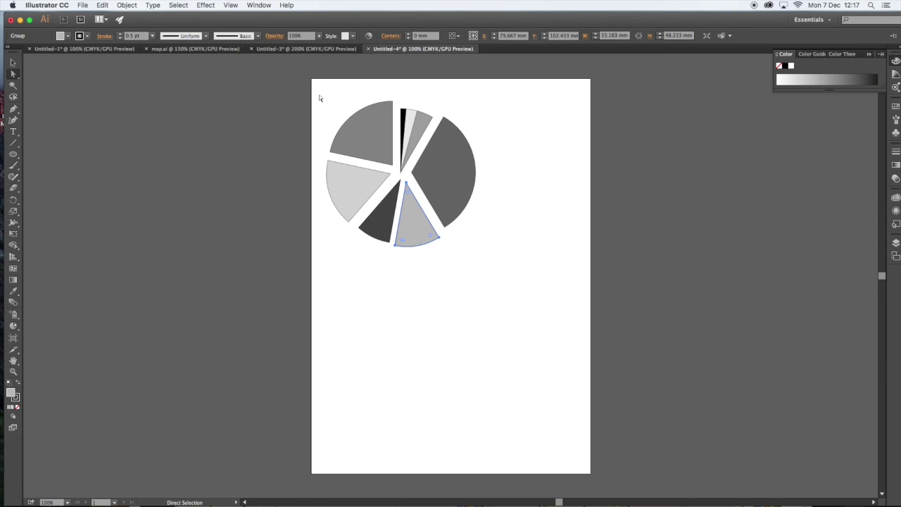
pyautogui.moveTo(319, 97); pyautogui.dragTo(490, 260)
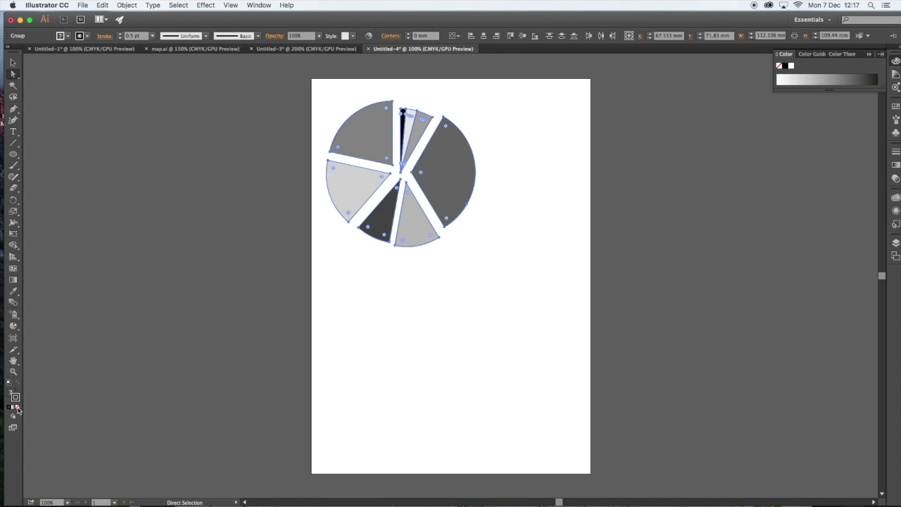
pyautogui.click(18, 408)
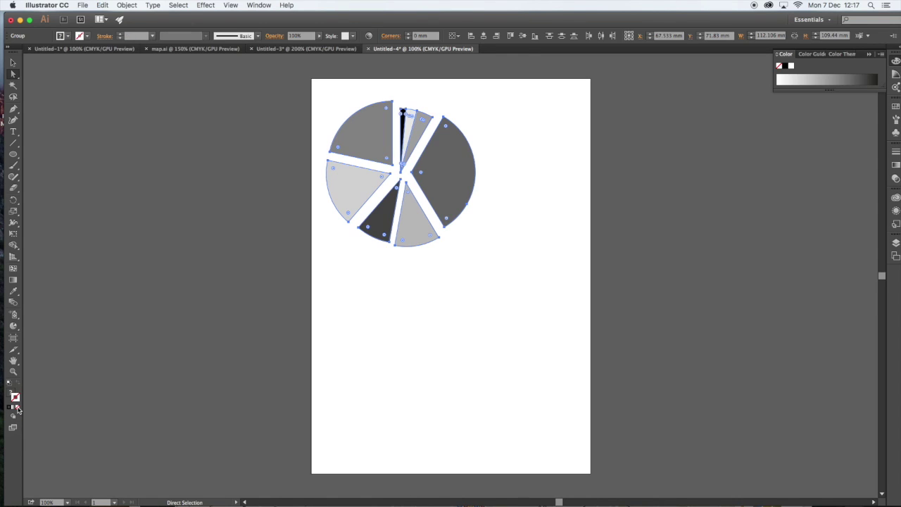
pyautogui.click(297, 210)
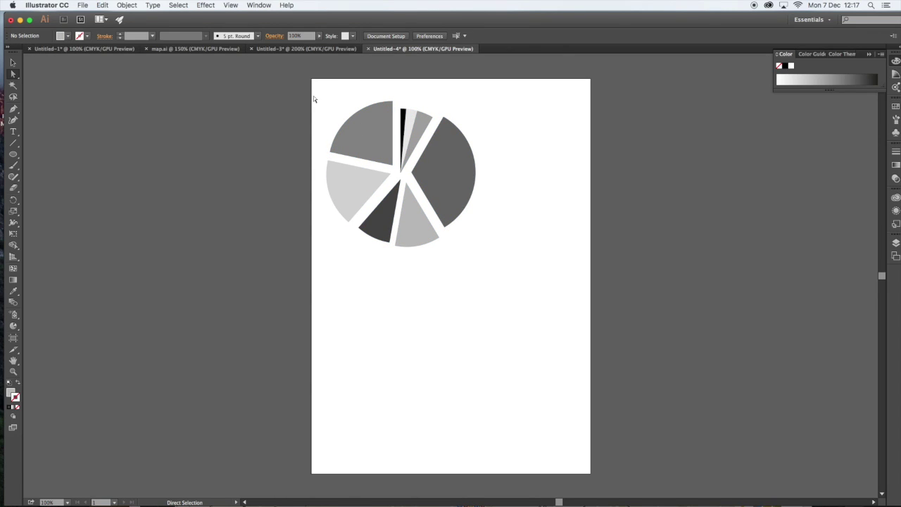
# Step: Try white fills with 5 pt black outlines on all slices and bulge one curved edge
pyautogui.moveTo(318, 93); pyautogui.dragTo(482, 246)
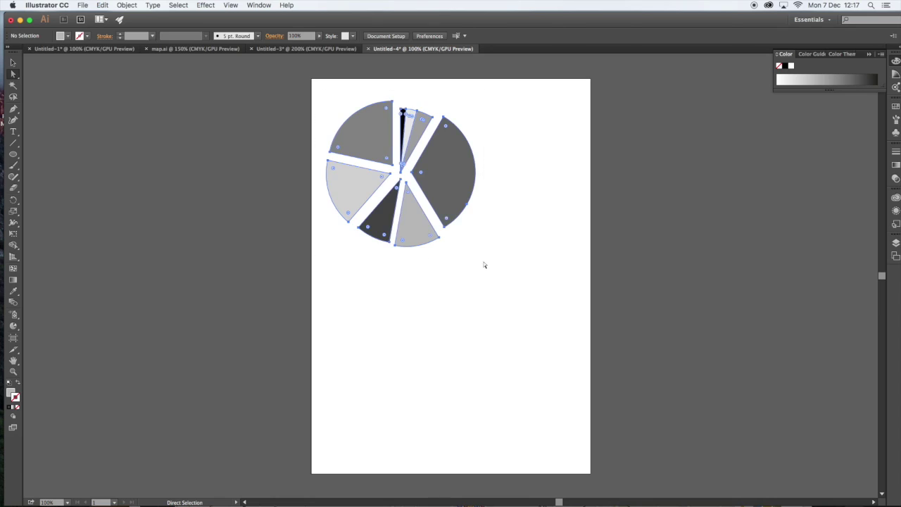
pyautogui.click(10, 385)
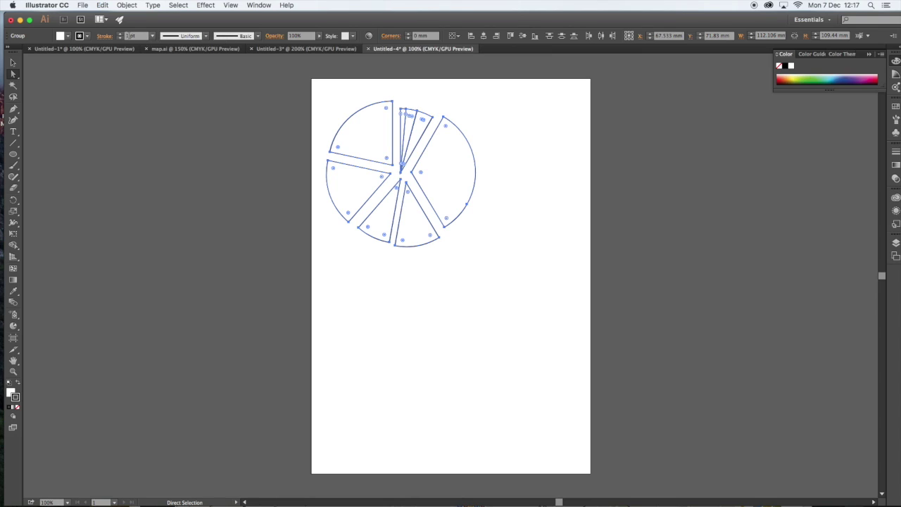
pyautogui.click(120, 34)
pyautogui.click(120, 34)
pyautogui.click(120, 34)
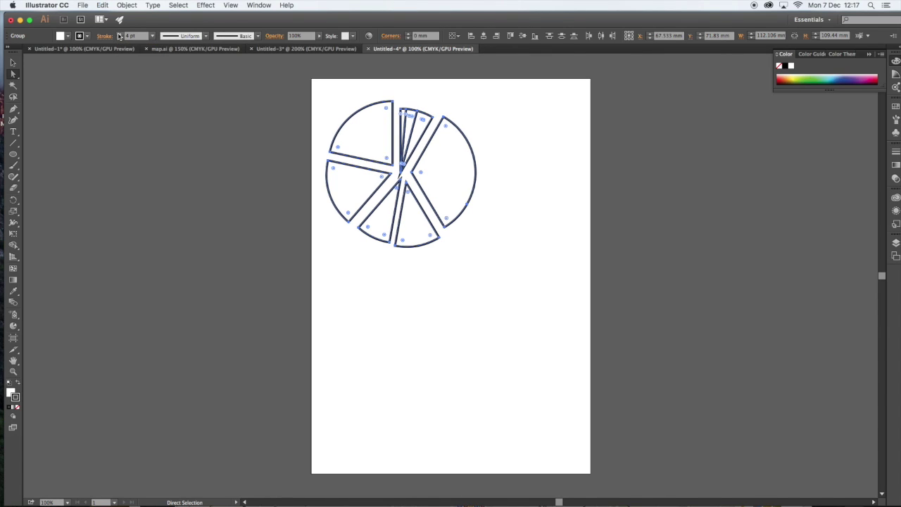
pyautogui.click(120, 34)
pyautogui.click(223, 93)
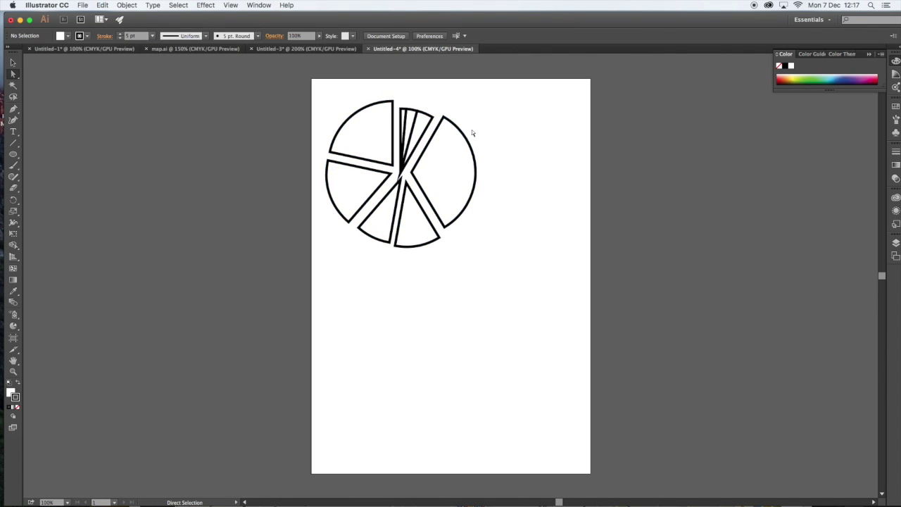
pyautogui.moveTo(459, 131); pyautogui.dragTo(469, 127)
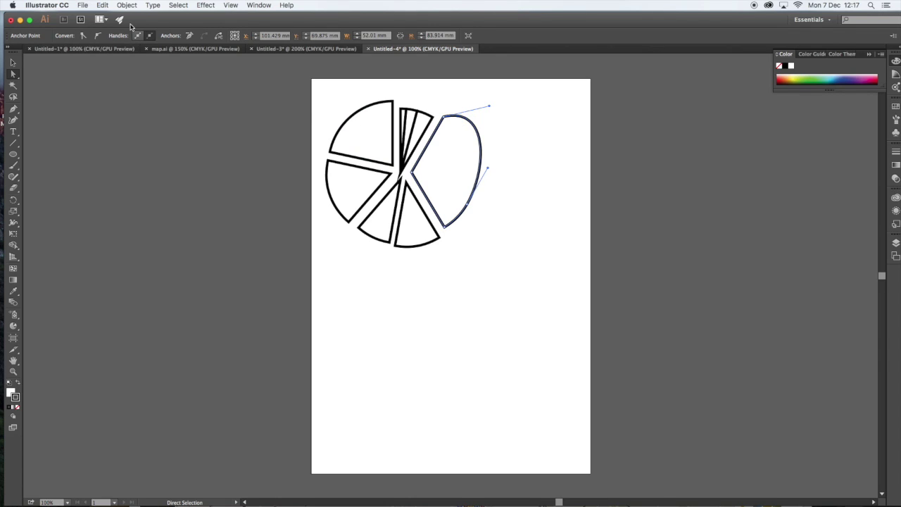
# Step: Undo the edge reshape and outline changes, restoring grey fills with no outlines
pyautogui.click(105, 5)
pyautogui.click(120, 16)
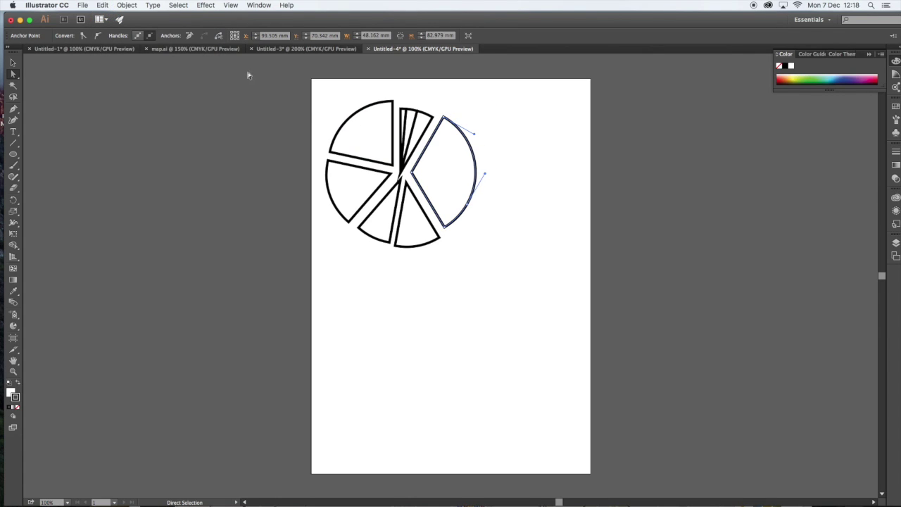
pyautogui.moveTo(303, 92); pyautogui.dragTo(527, 319)
pyautogui.click(105, 5)
pyautogui.click(107, 16)
pyautogui.click(105, 5)
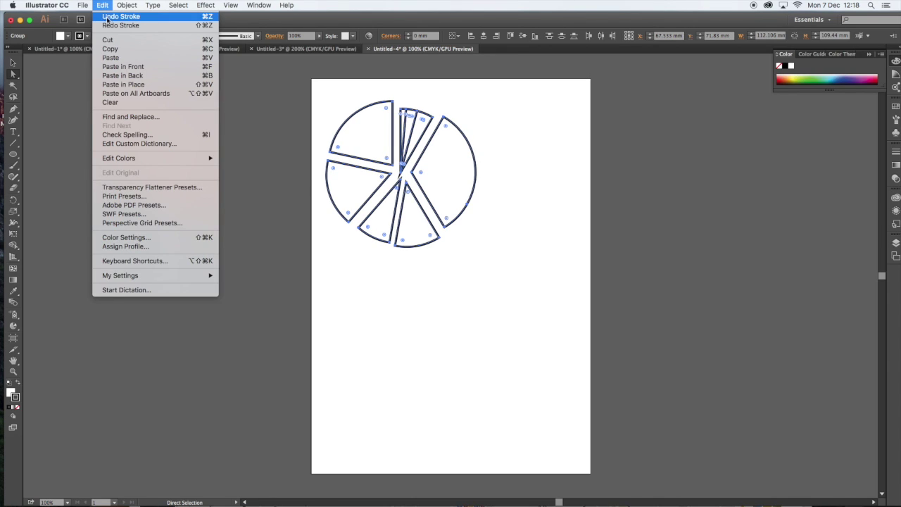
pyautogui.click(107, 16)
pyautogui.click(102, 5)
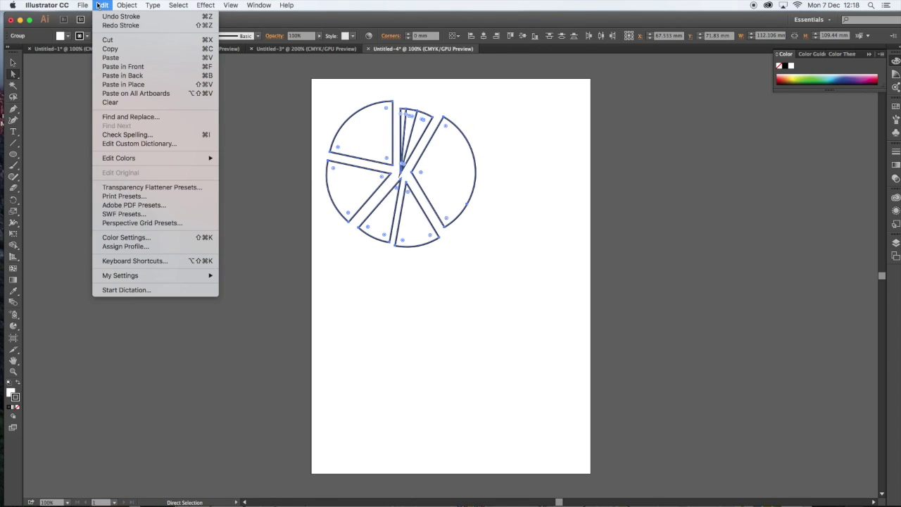
pyautogui.click(111, 16)
pyautogui.click(105, 5)
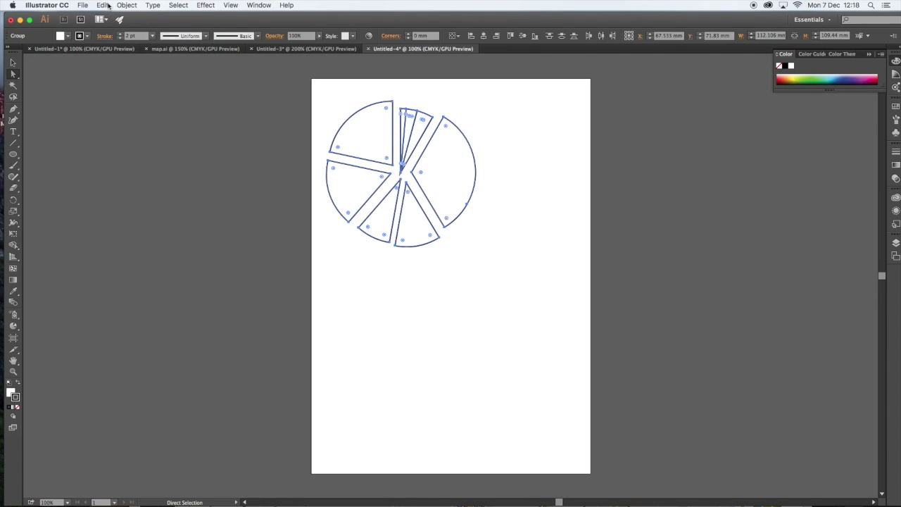
pyautogui.click(111, 16)
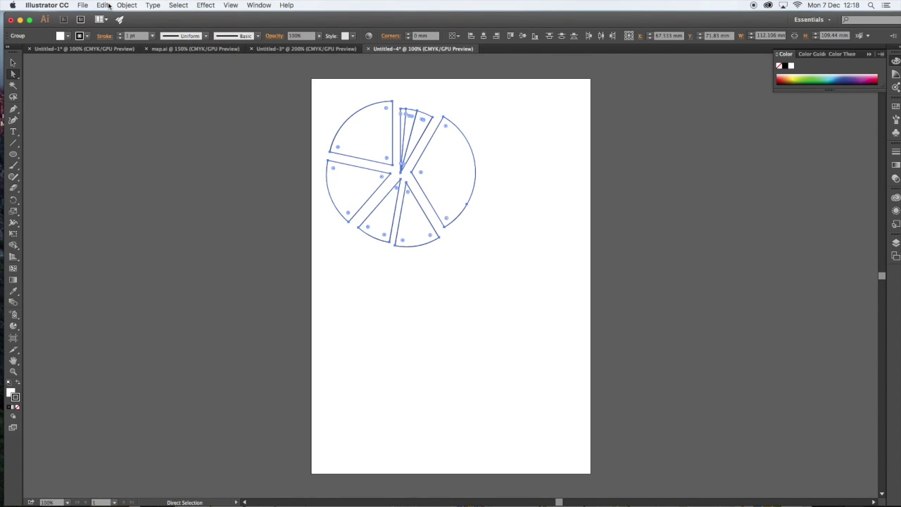
pyautogui.press('super+z')
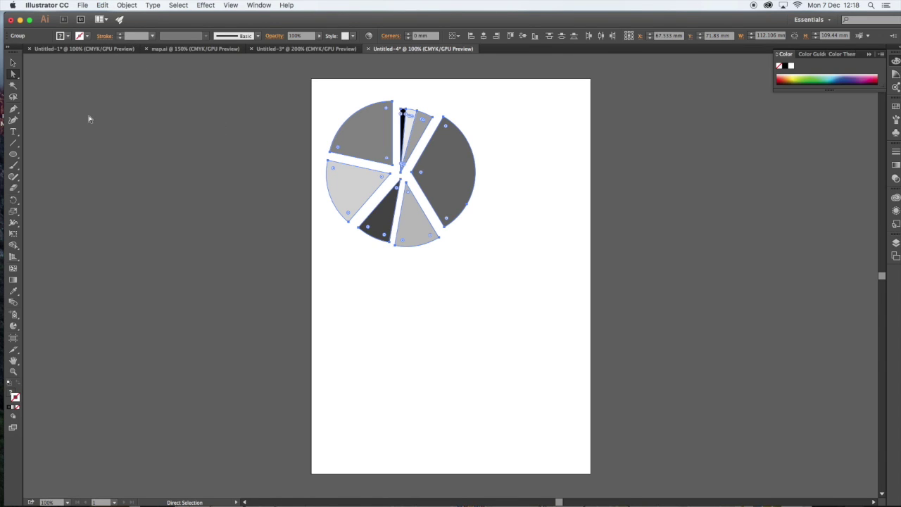
# Step: Using RGB colour, fill the top-left slice green and the large right slice yellow
pyautogui.click(356, 123)
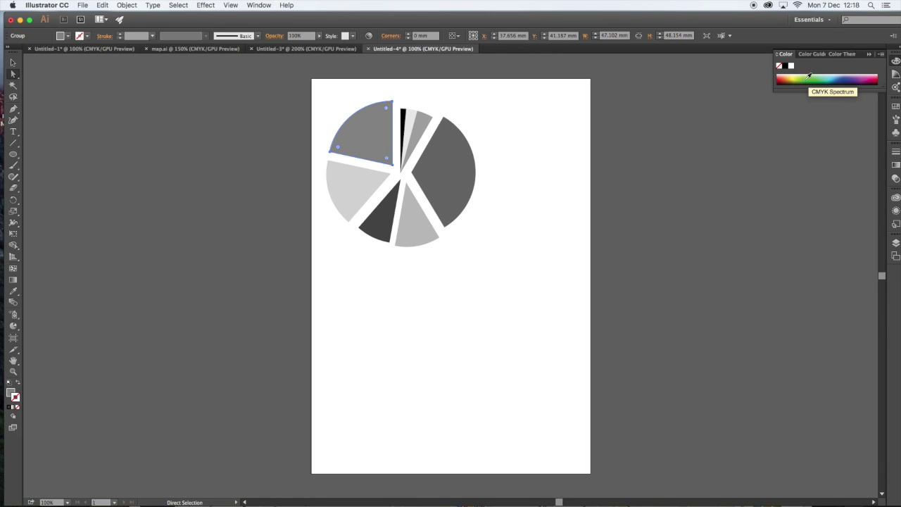
pyautogui.click(18, 384)
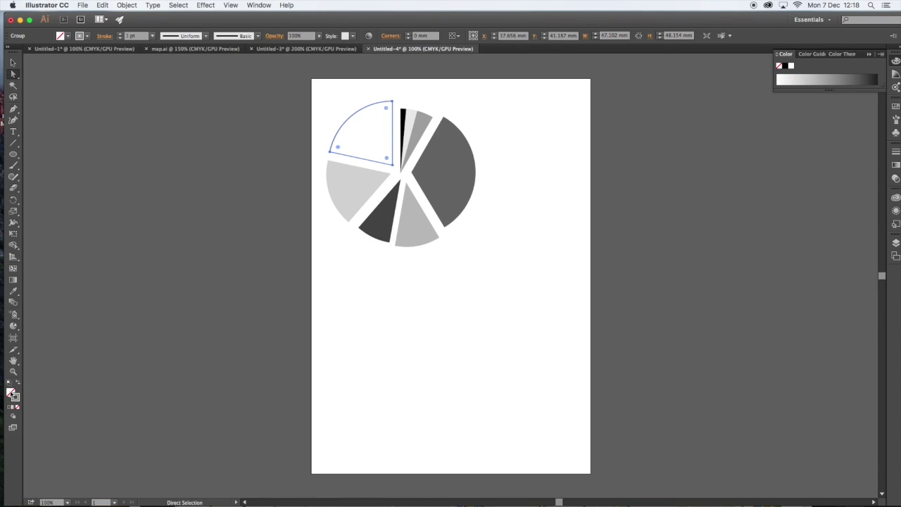
pyautogui.click(18, 383)
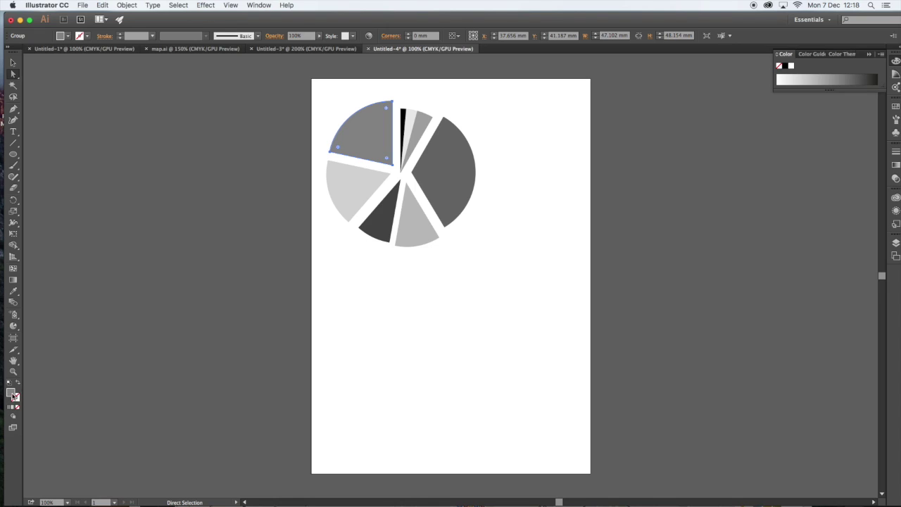
pyautogui.click(881, 53)
pyautogui.click(857, 81)
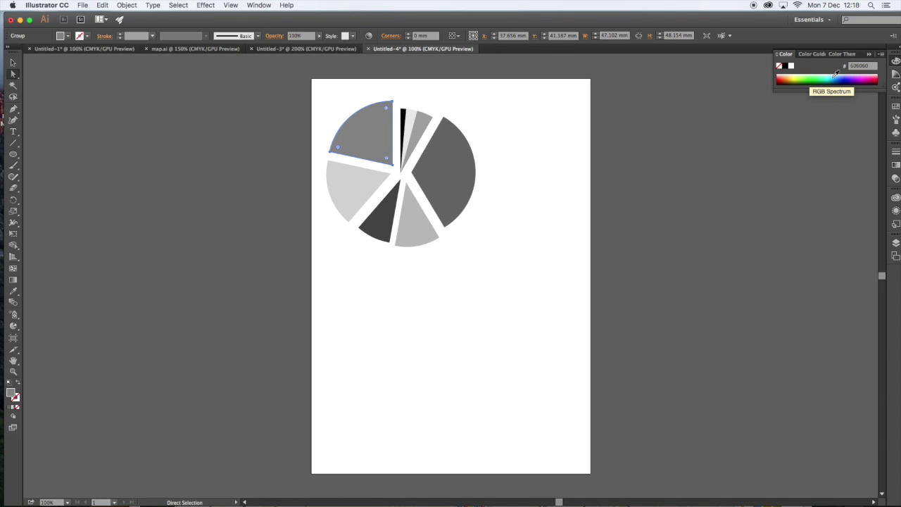
pyautogui.click(809, 77)
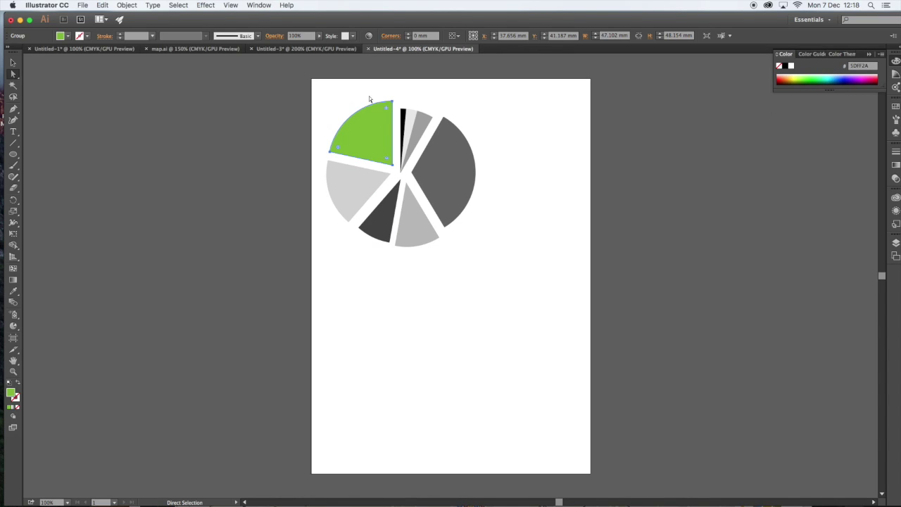
pyautogui.click(454, 133)
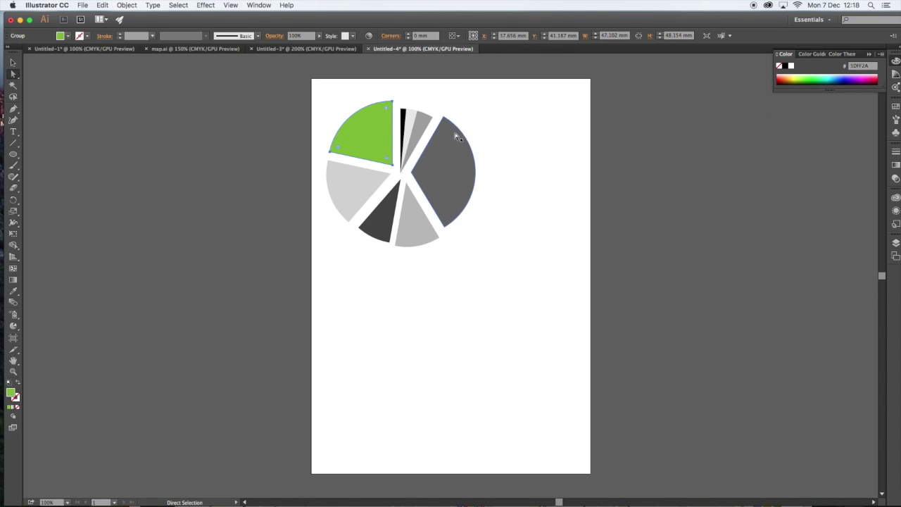
pyautogui.click(880, 57)
pyautogui.click(852, 76)
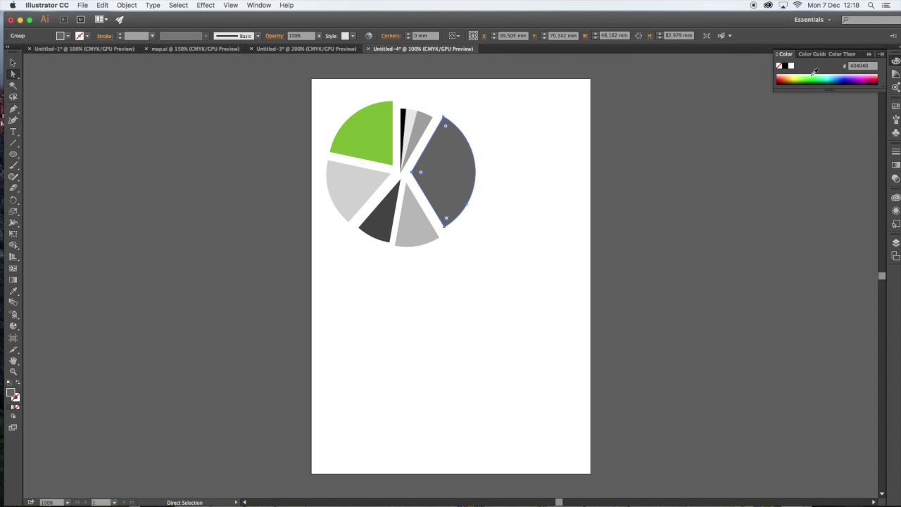
pyautogui.click(793, 76)
# Step: Colour the small top slice red-orange and the bottom slice deep red
pyautogui.click(421, 129)
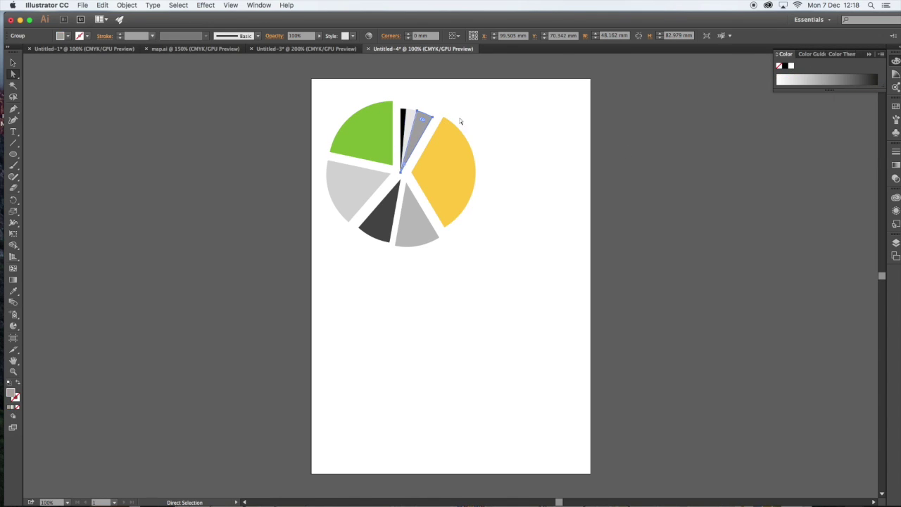
pyautogui.click(880, 55)
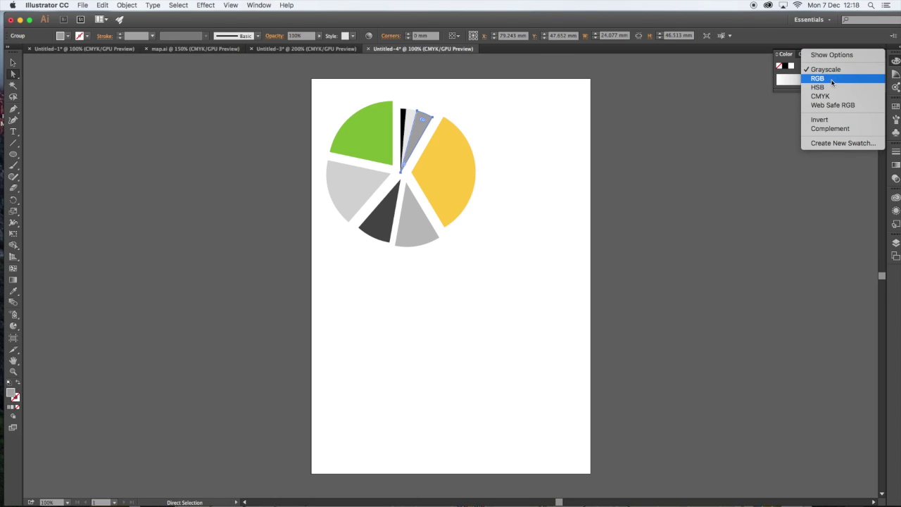
pyautogui.click(836, 78)
pyautogui.click(784, 77)
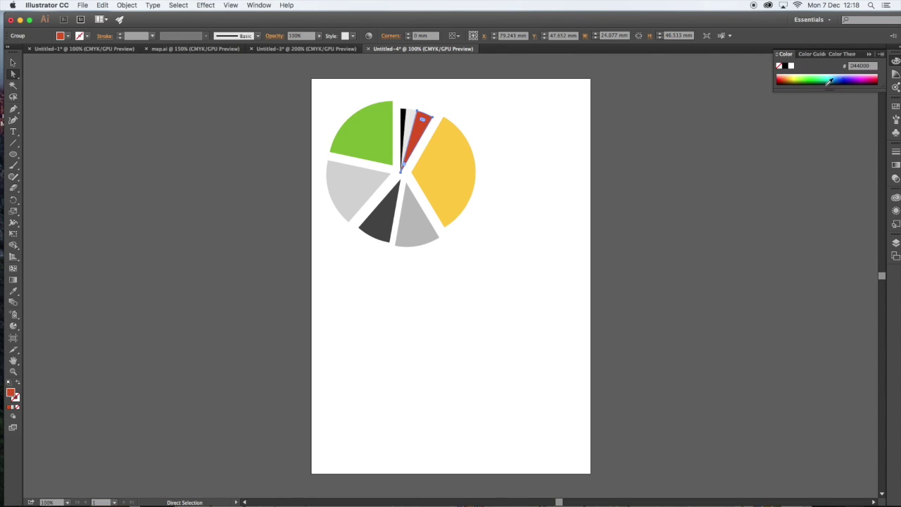
pyautogui.click(414, 226)
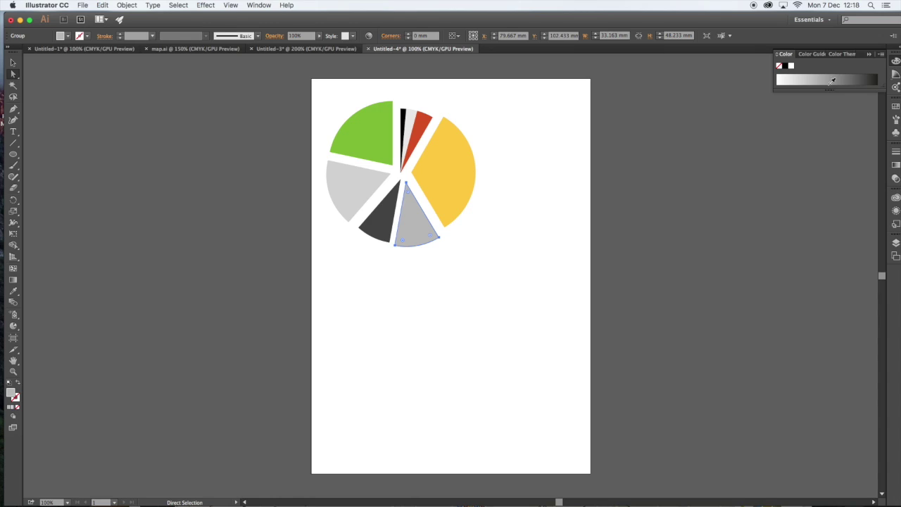
pyautogui.click(882, 55)
pyautogui.click(838, 79)
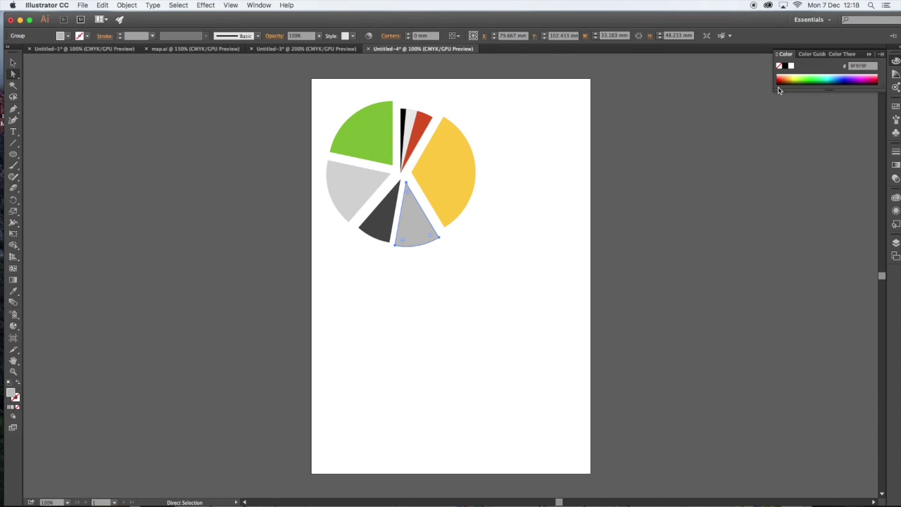
pyautogui.click(788, 75)
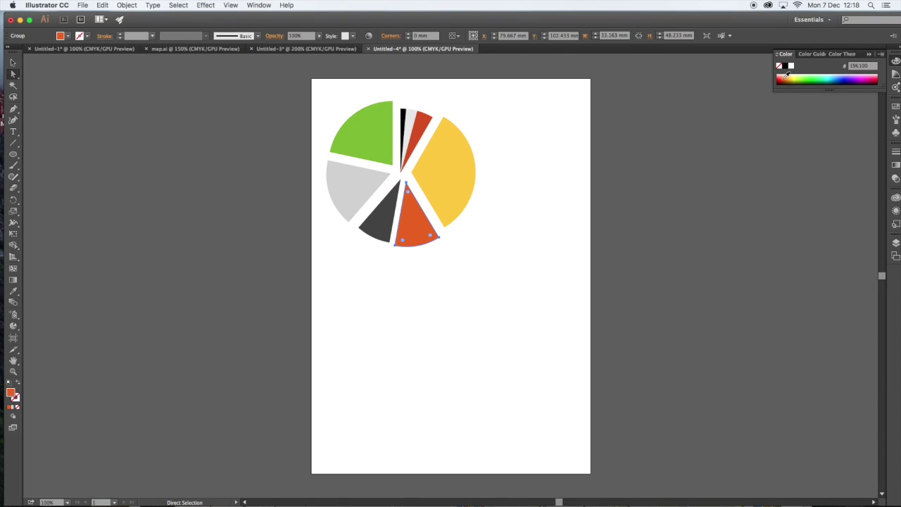
pyautogui.click(787, 77)
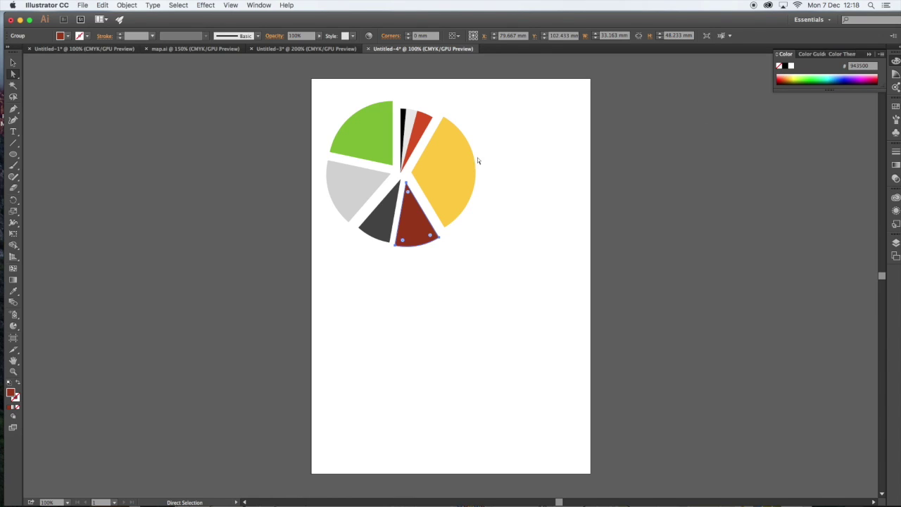
# Step: Colour the left grey slice light cyan, then deselect it
pyautogui.click(359, 197)
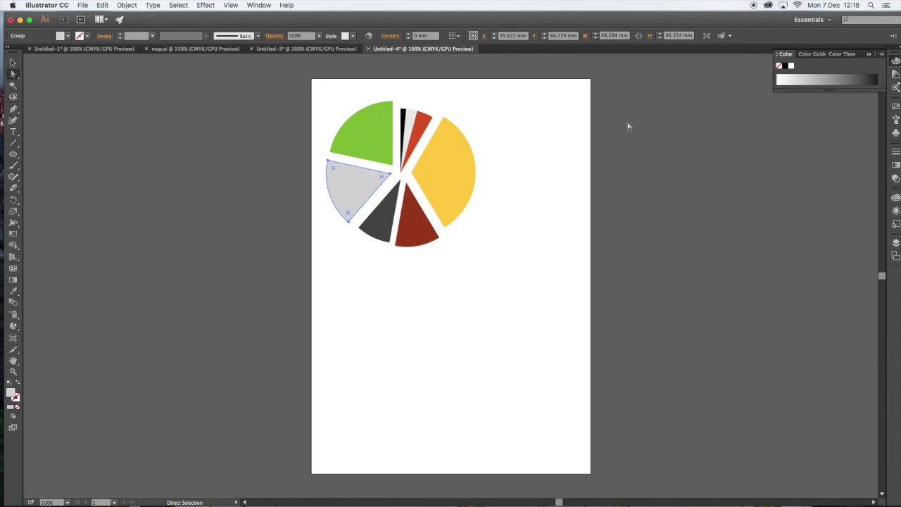
pyautogui.click(881, 54)
pyautogui.click(838, 79)
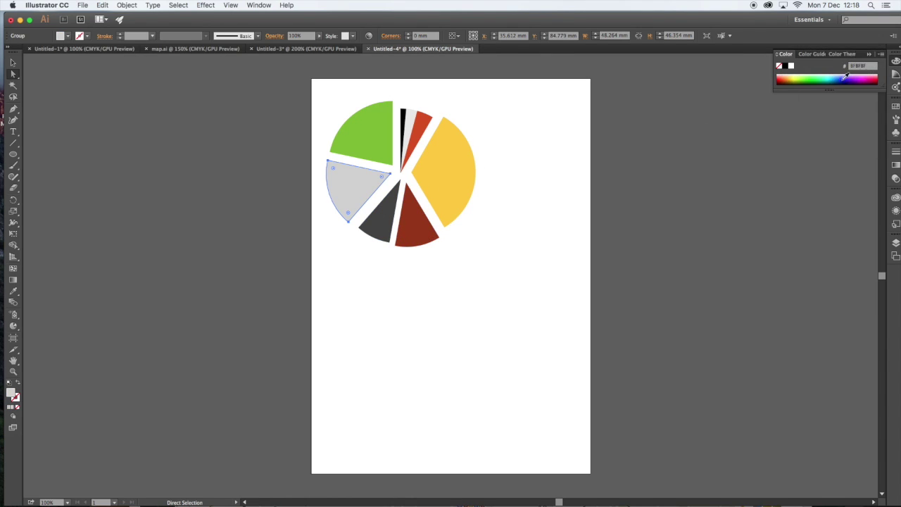
pyautogui.click(815, 79)
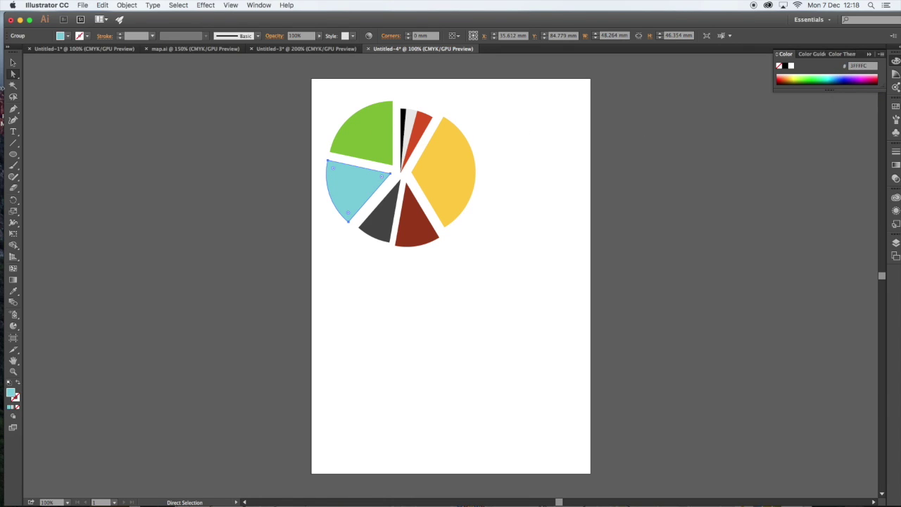
pyautogui.click(12, 63)
pyautogui.click(299, 103)
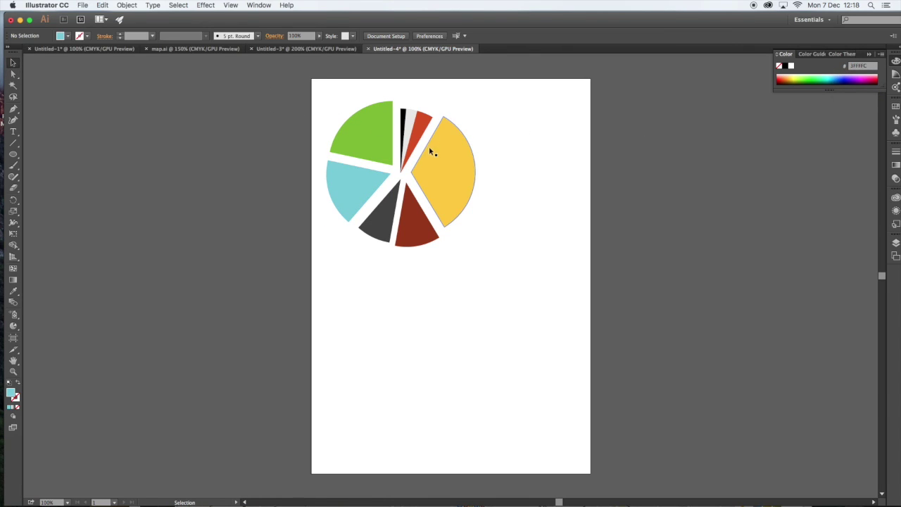
# Step: Shift the pie slightly, then nudge the red, thin white and yellow slices to even the gaps
pyautogui.moveTo(431, 152); pyautogui.dragTo(434, 148)
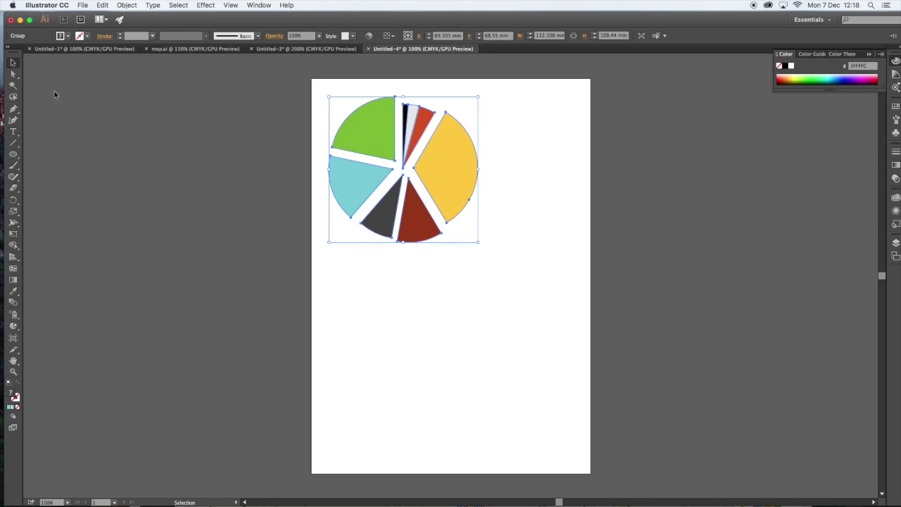
pyautogui.press('a')
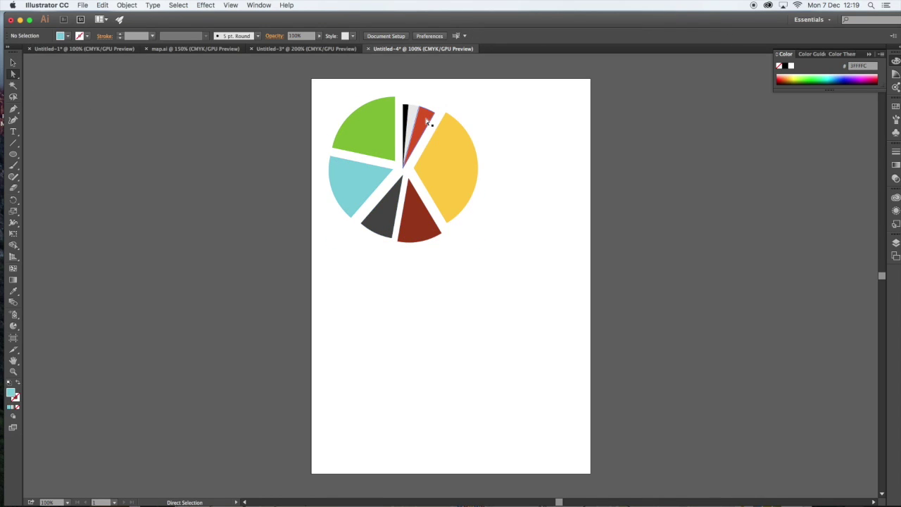
pyautogui.moveTo(417, 117); pyautogui.dragTo(409, 105)
pyautogui.click(406, 107)
pyautogui.moveTo(408, 206); pyautogui.dragTo(413, 207)
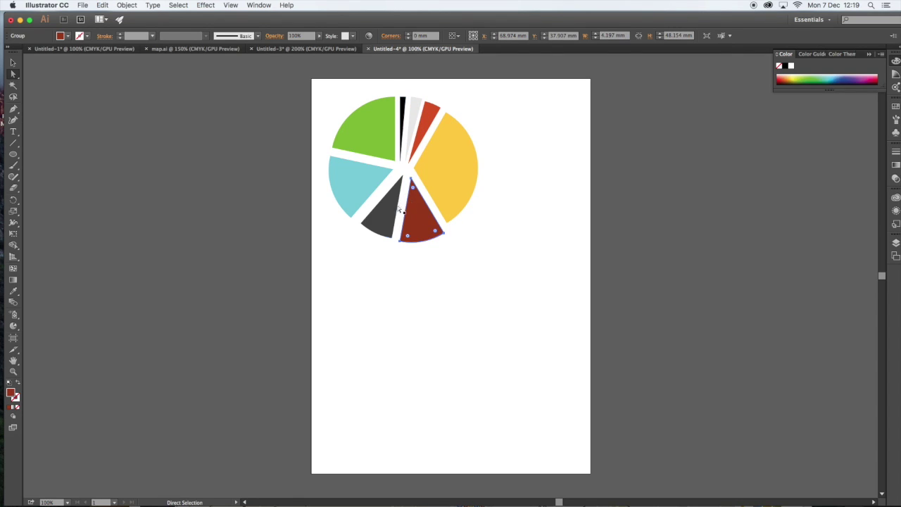
pyautogui.click(390, 206)
pyautogui.click(451, 180)
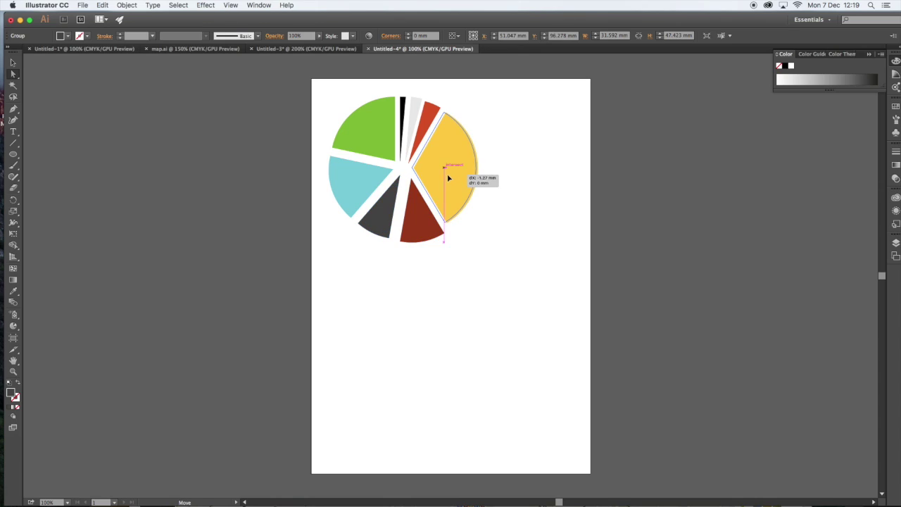
pyautogui.moveTo(418, 210); pyautogui.dragTo(414, 208)
pyautogui.click(515, 199)
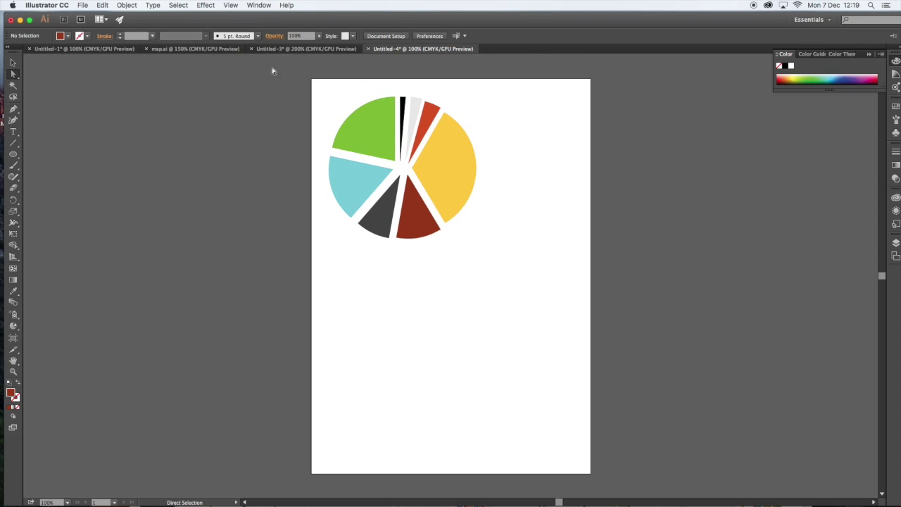
# Step: Draw a circle about 46.2 mm across over the centre of the pie
pyautogui.press('v')
pyautogui.moveTo(316, 83); pyautogui.dragTo(484, 270)
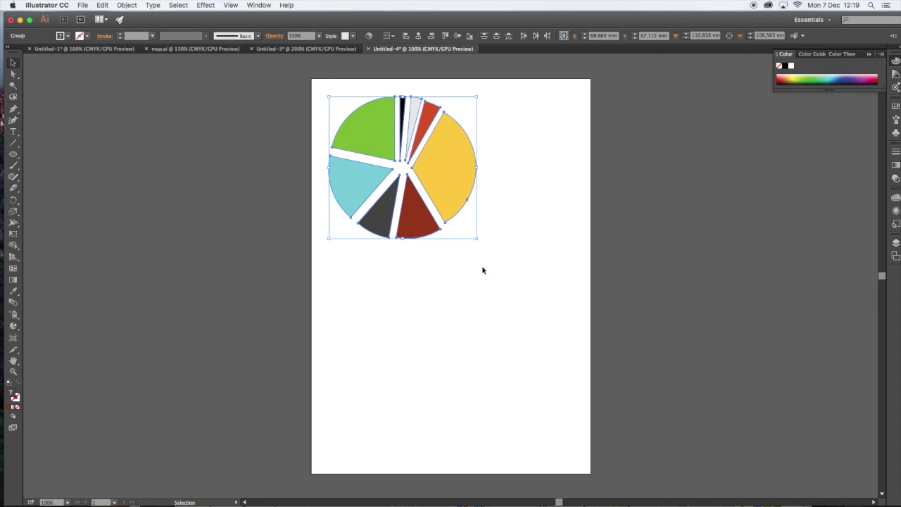
pyautogui.click(13, 155)
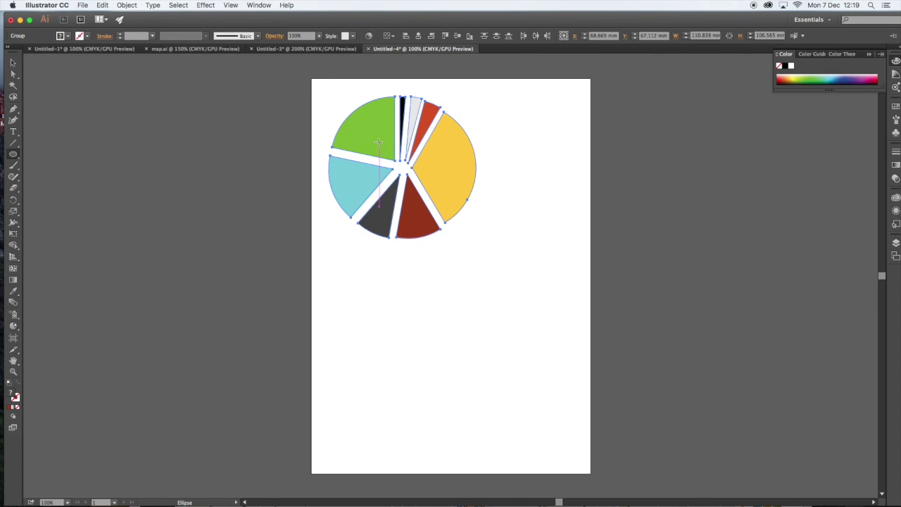
pyautogui.moveTo(379, 143); pyautogui.dragTo(429, 195)
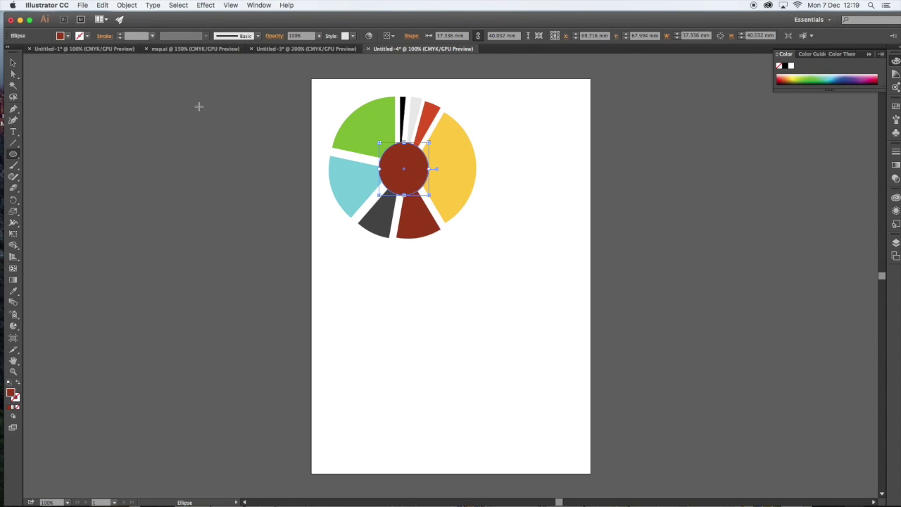
pyautogui.press('v')
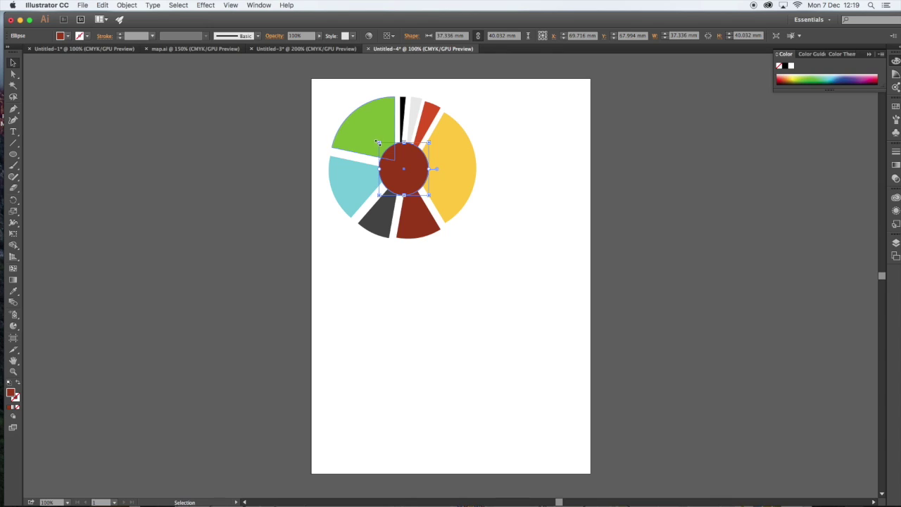
pyautogui.moveTo(379, 143); pyautogui.dragTo(370, 134)
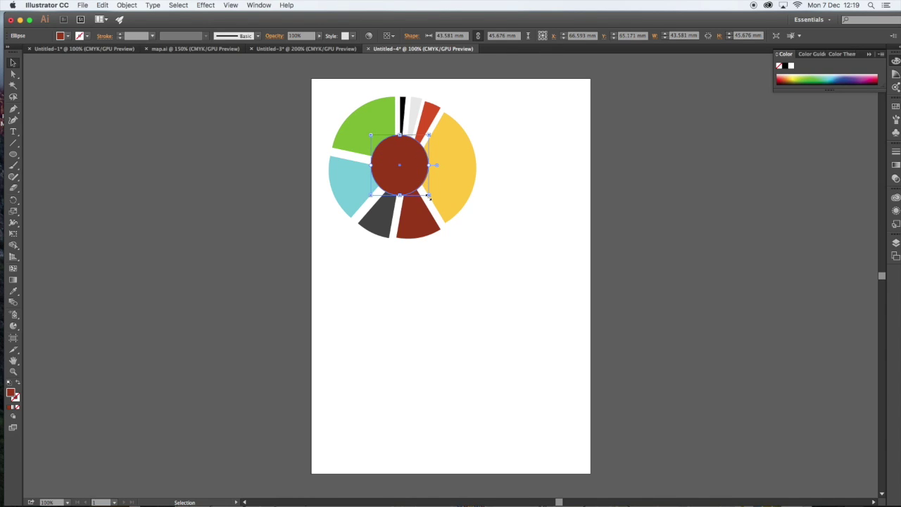
pyautogui.moveTo(428, 194); pyautogui.dragTo(412, 172)
# Step: Remove the centre circle region from the slices with Shape Builder, leaving a donut ring
pyautogui.moveTo(316, 85); pyautogui.dragTo(500, 257)
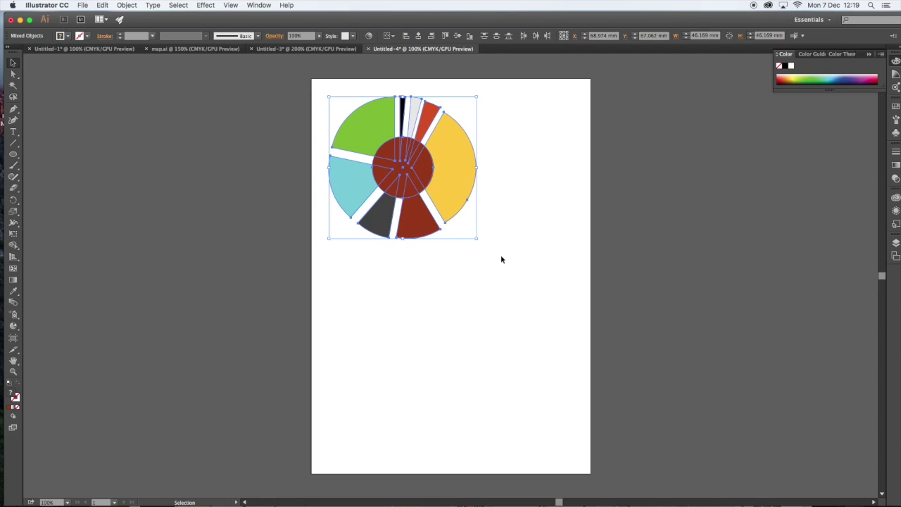
pyautogui.click(12, 245)
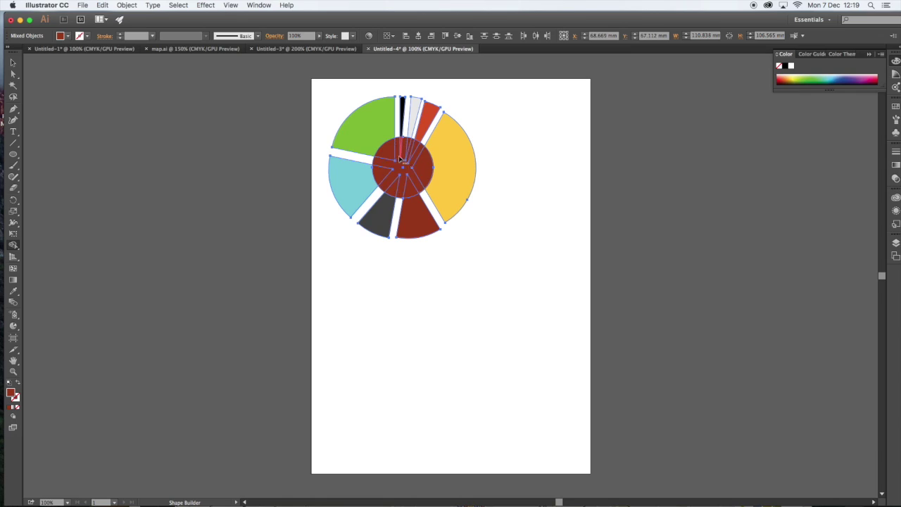
pyautogui.moveTo(386, 160)
pyautogui.mouseDown()
pyautogui.moveTo(405, 146)
pyautogui.moveTo(424, 169)
pyautogui.moveTo(394, 189)
pyautogui.moveTo(393, 160)
pyautogui.mouseUp()
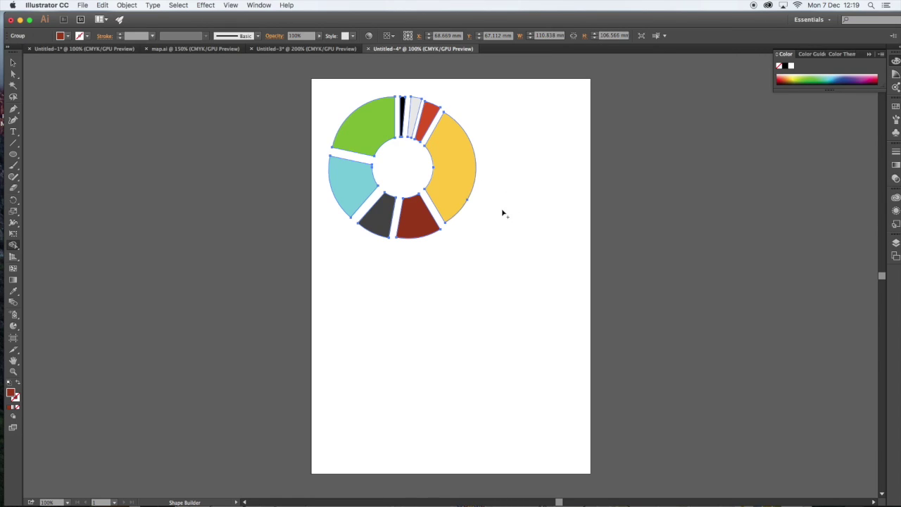
pyautogui.click(12, 62)
pyautogui.click(141, 99)
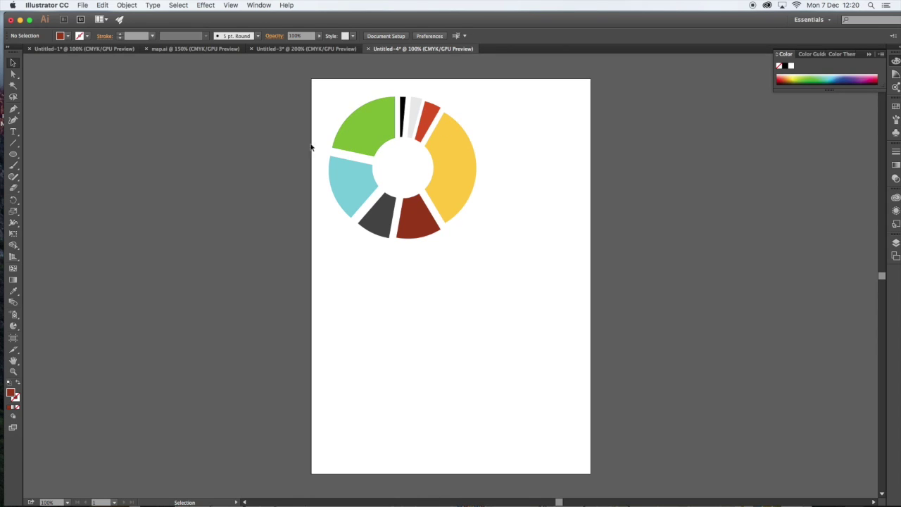
pyautogui.click(13, 108)
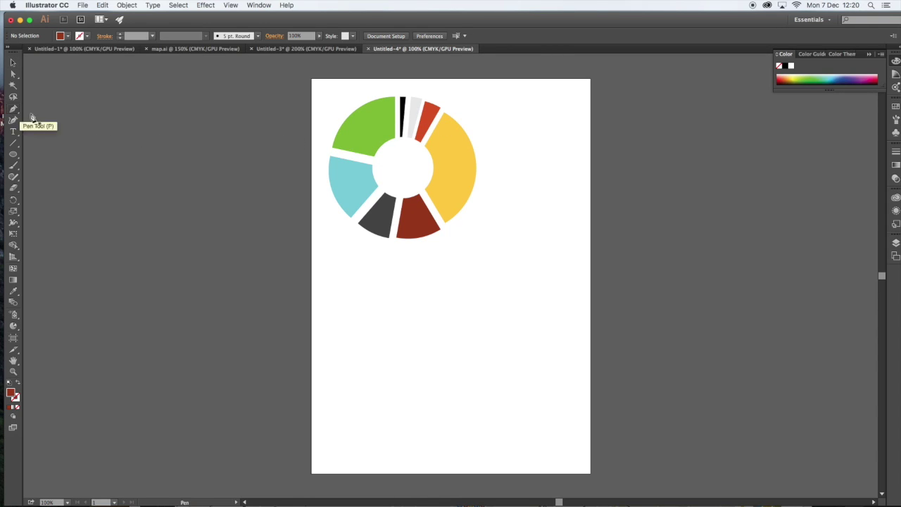
# Step: Draw a horizontal leader line right from the yellow slice with a 0.5 pt black stroke
pyautogui.click(460, 156)
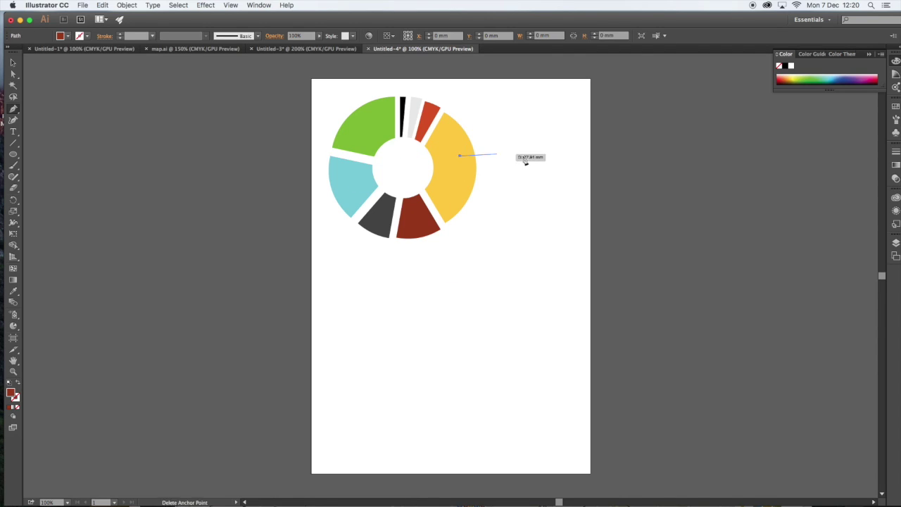
pyautogui.click(545, 156)
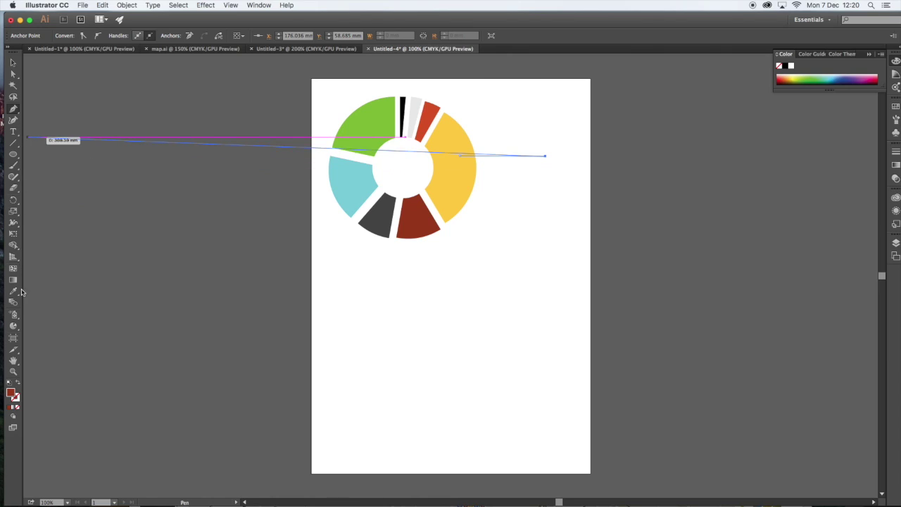
pyautogui.click(13, 63)
pyautogui.click(219, 133)
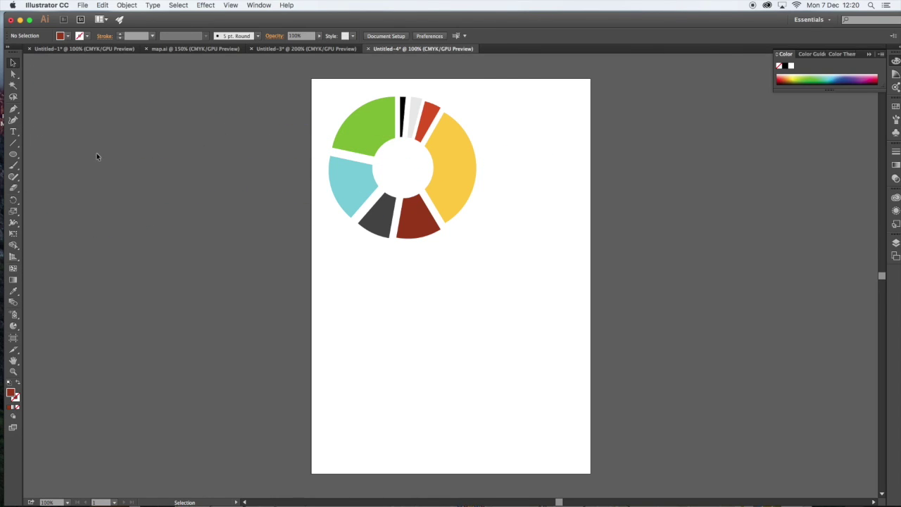
pyautogui.click(519, 154)
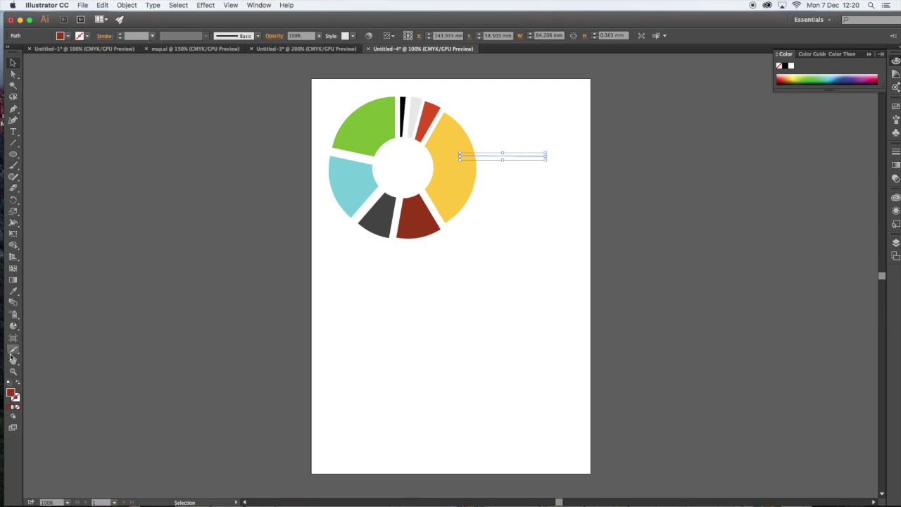
pyautogui.click(9, 384)
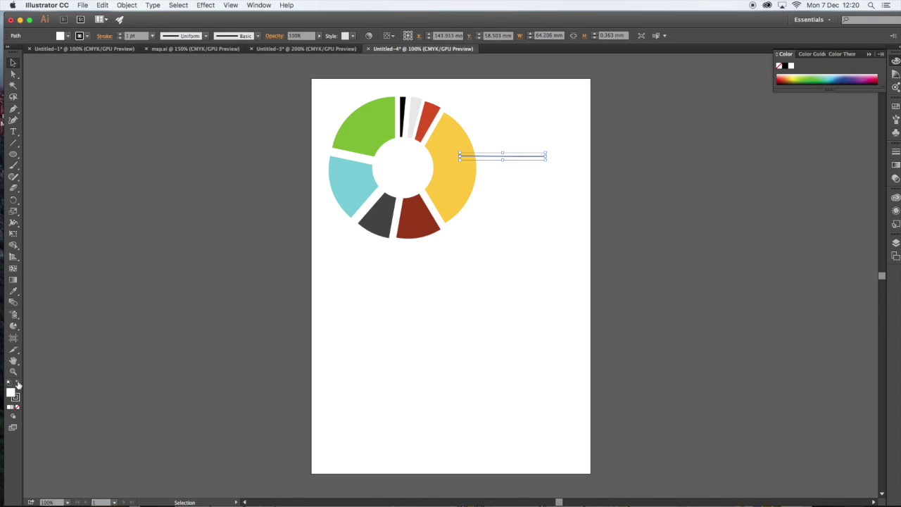
pyautogui.click(203, 216)
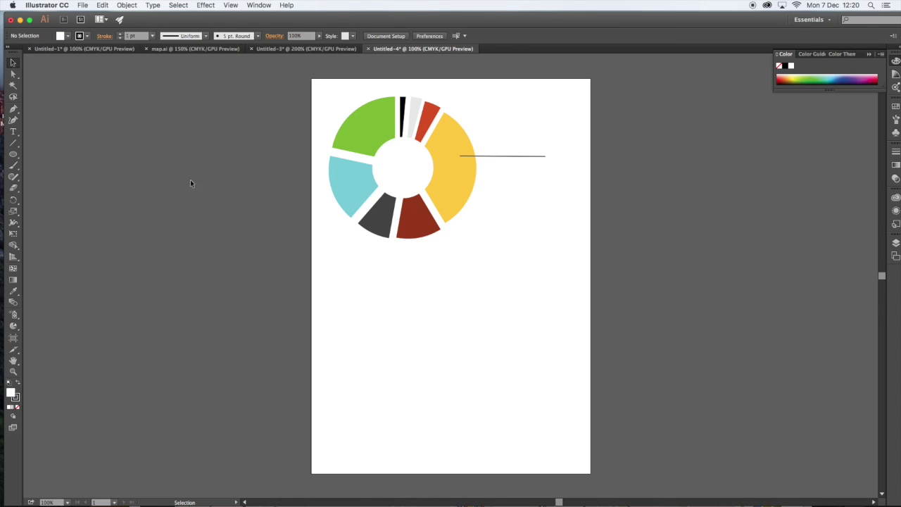
pyautogui.click(511, 156)
pyautogui.click(152, 36)
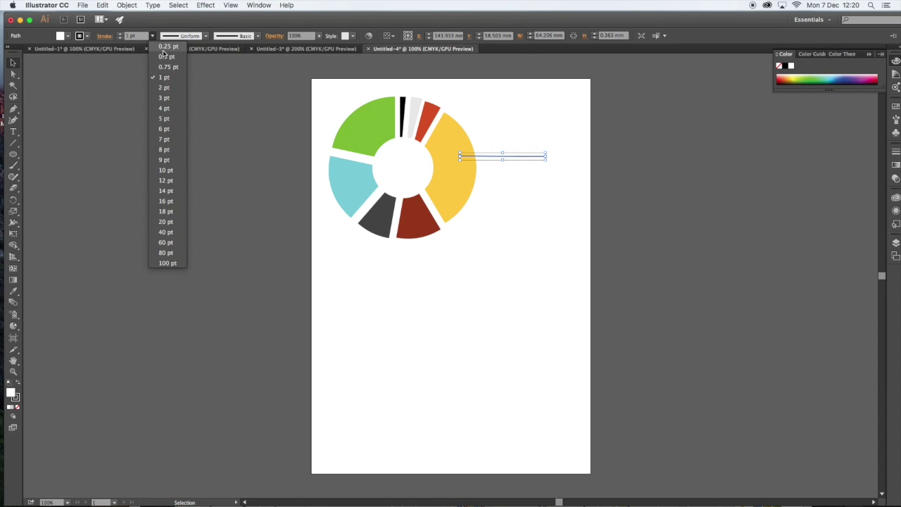
pyautogui.click(167, 57)
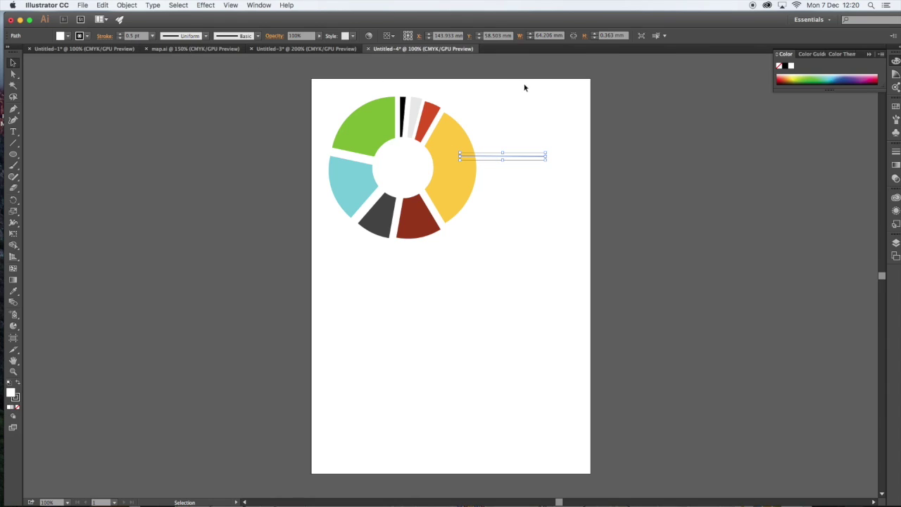
pyautogui.click(525, 88)
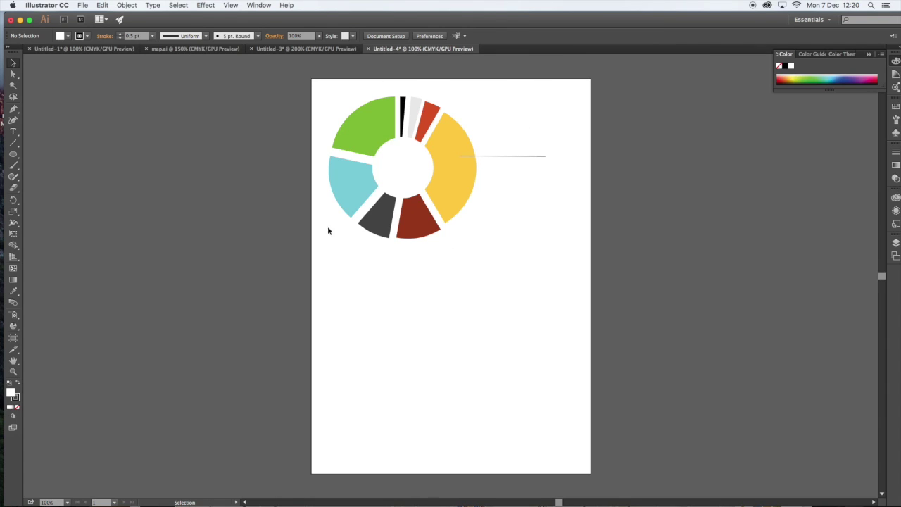
# Step: Draw a vertical leader line down from the cyan slice with no fill
pyautogui.click(13, 109)
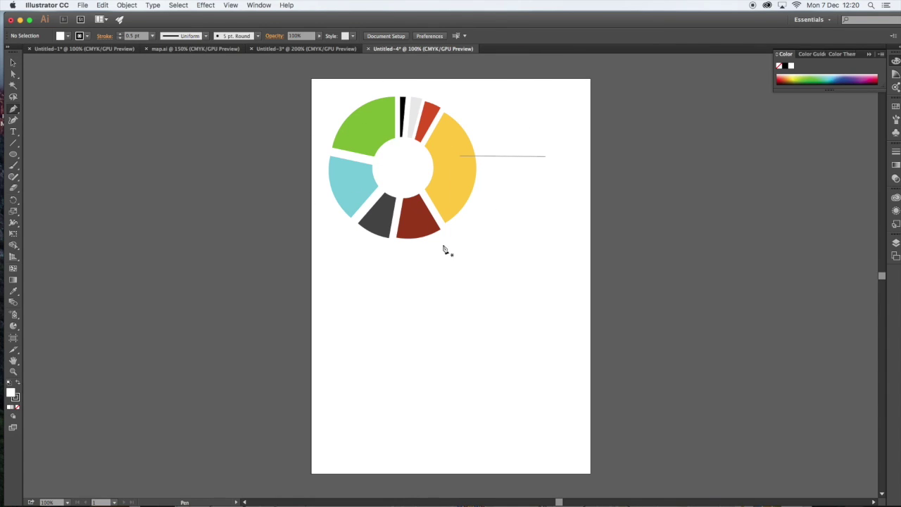
pyautogui.click(319, 187)
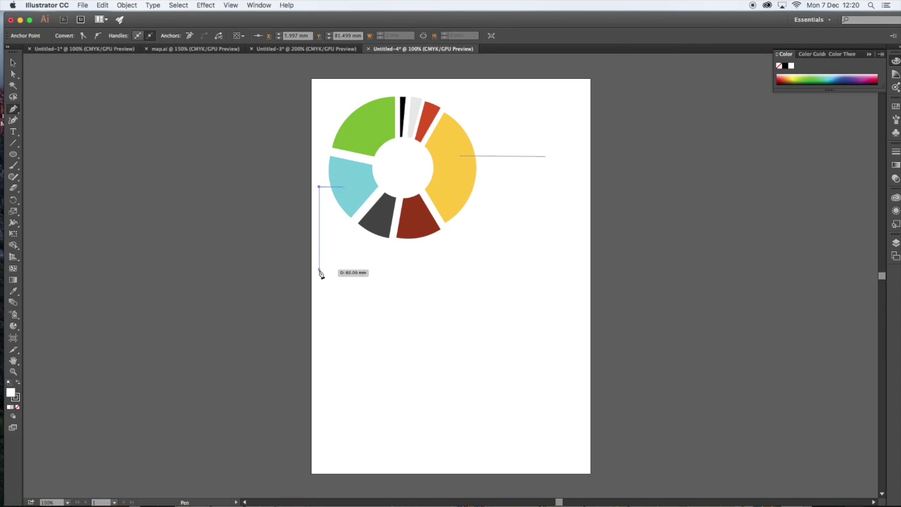
pyautogui.click(320, 271)
pyautogui.click(13, 62)
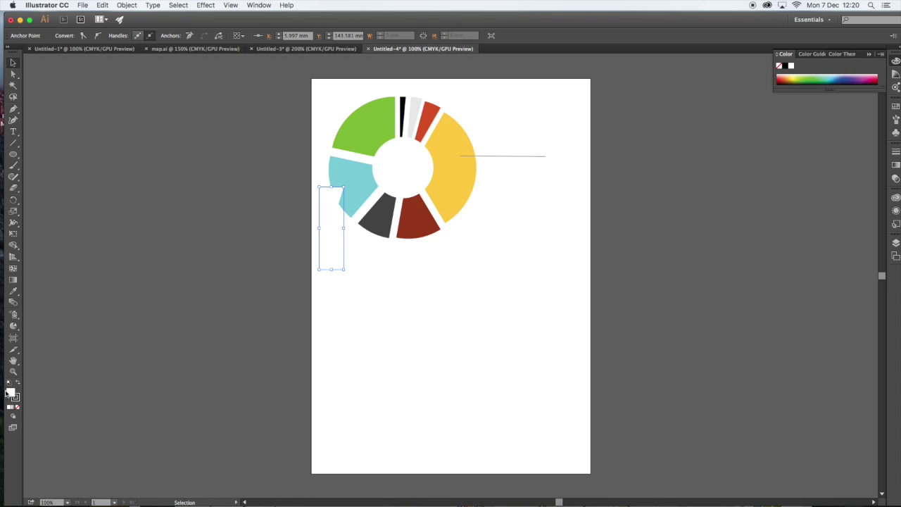
pyautogui.click(18, 407)
pyautogui.click(296, 200)
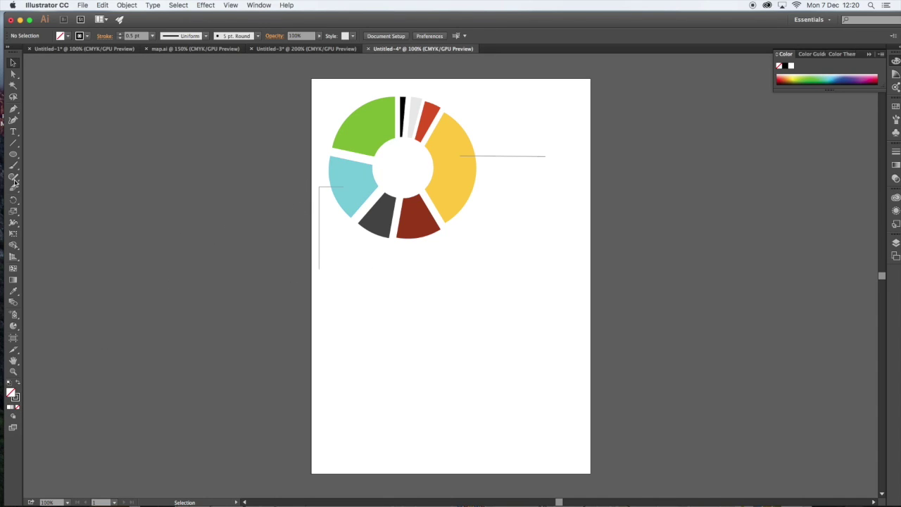
# Step: Draw a horizontal leader line above the green slice extending right
pyautogui.click(13, 109)
pyautogui.click(377, 85)
pyautogui.click(486, 85)
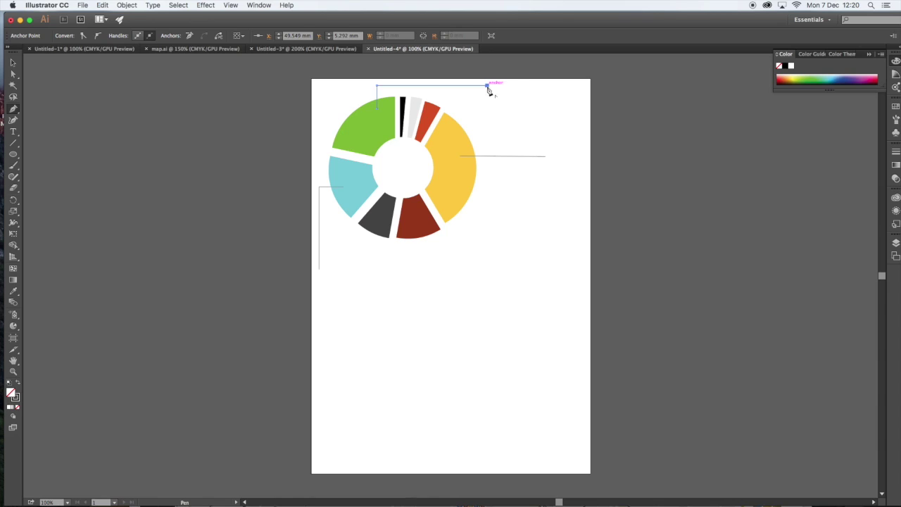
pyautogui.click(13, 63)
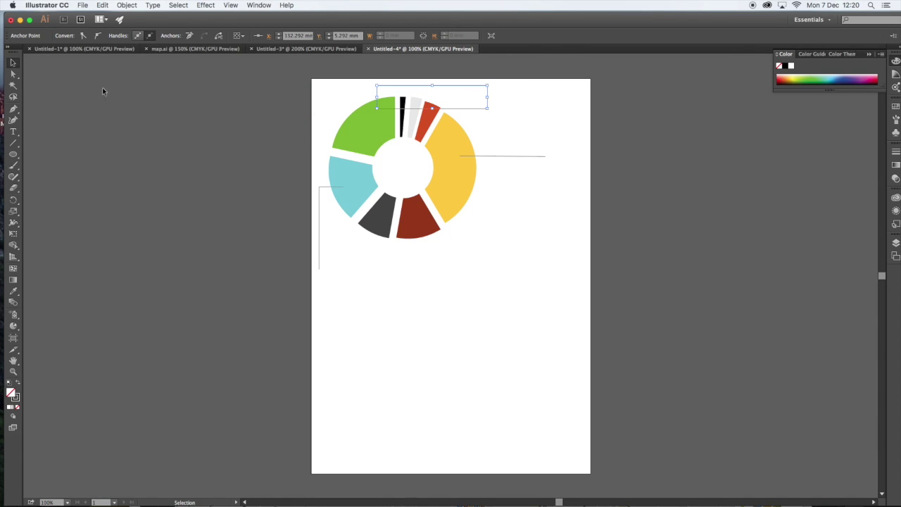
pyautogui.click(245, 148)
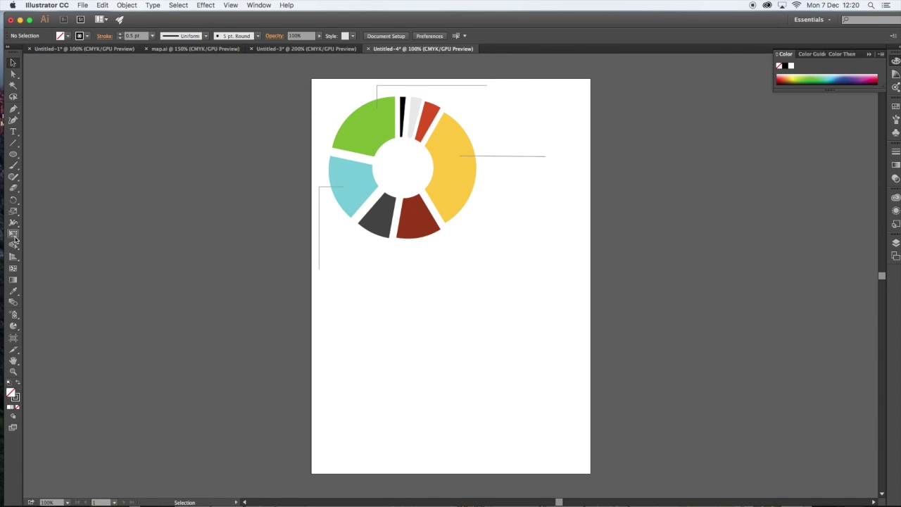
# Step: Add the label 'oranges' above the right leader line
pyautogui.click(13, 132)
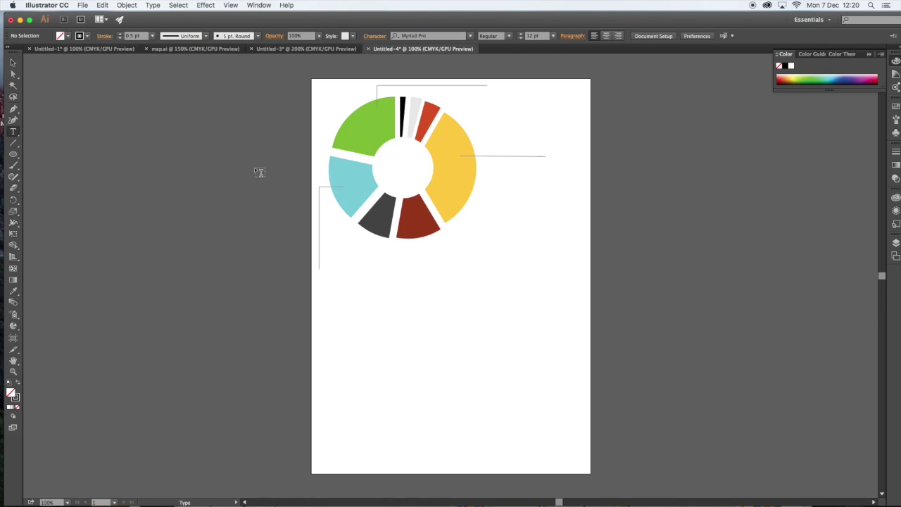
pyautogui.click(510, 152)
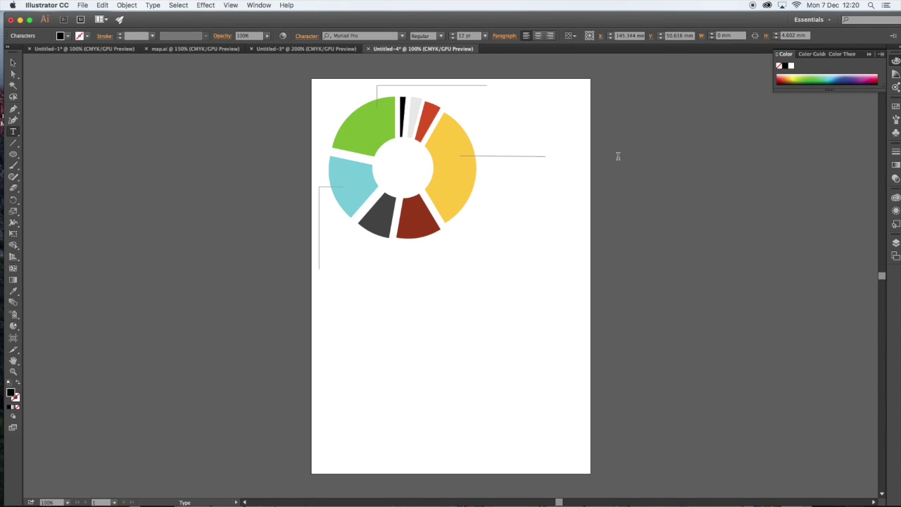
pyautogui.write('oranges')
pyautogui.click(12, 62)
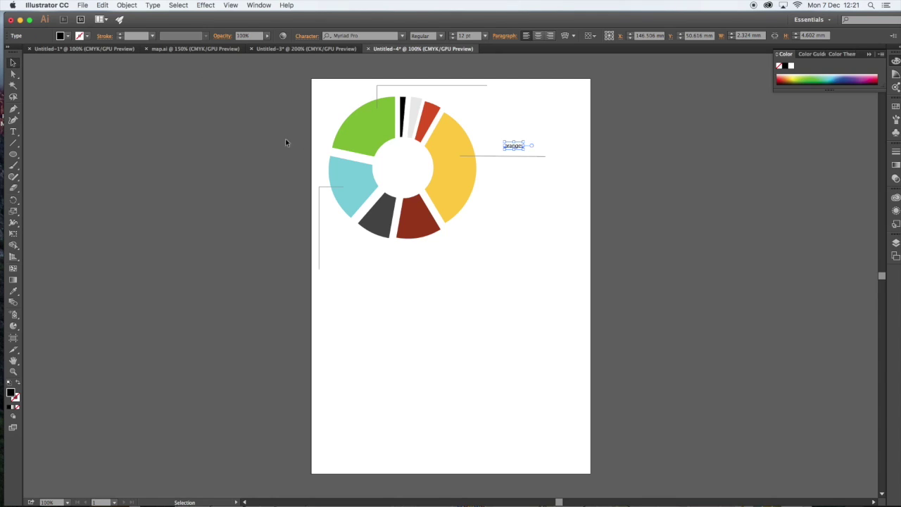
pyautogui.moveTo(511, 147); pyautogui.dragTo(532, 152)
pyautogui.click(533, 185)
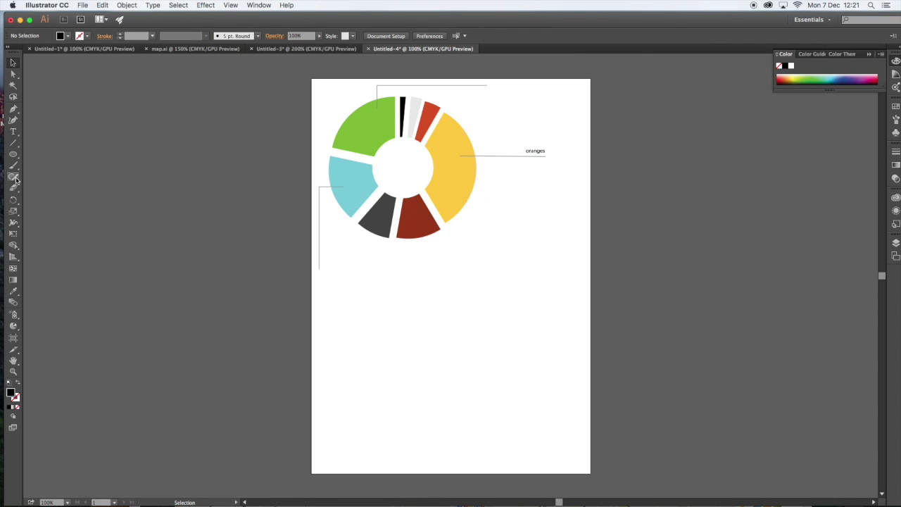
# Step: Add the label 'apples' at the end of the top leader line
pyautogui.click(13, 131)
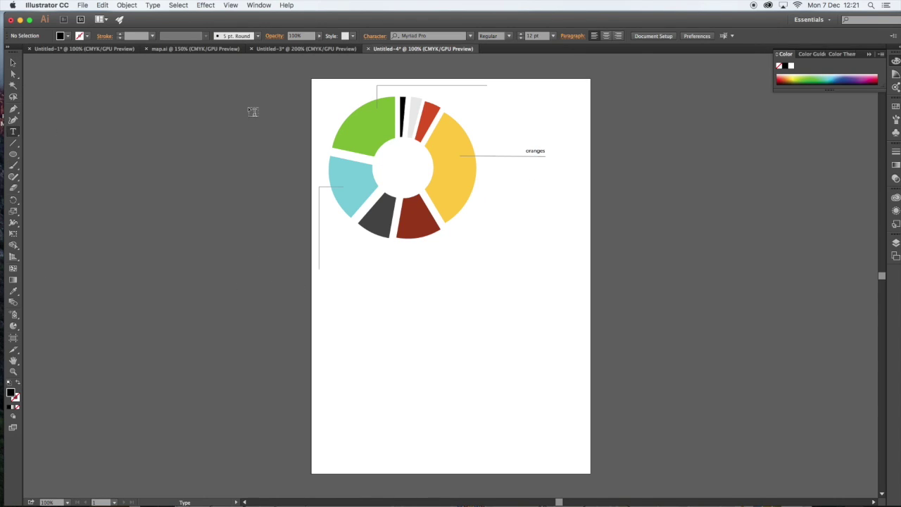
pyautogui.click(454, 94)
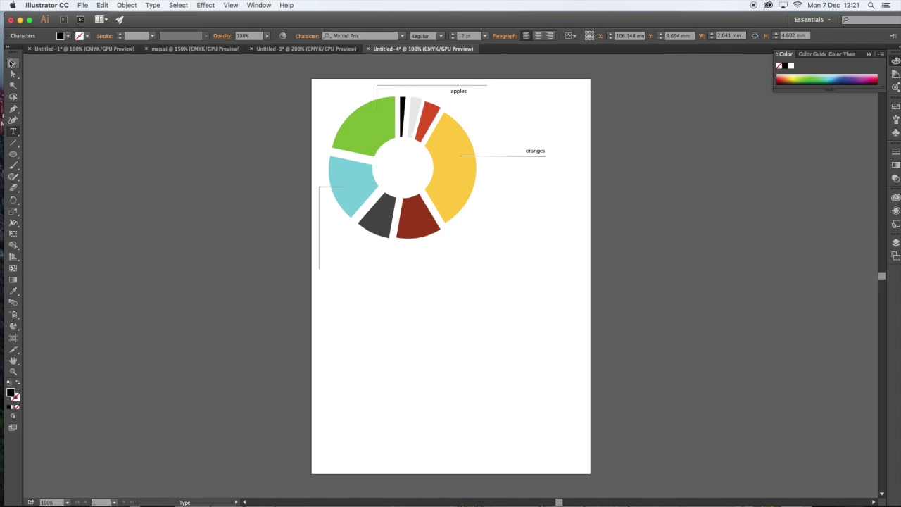
pyautogui.click(12, 63)
pyautogui.moveTo(459, 93); pyautogui.dragTo(480, 93)
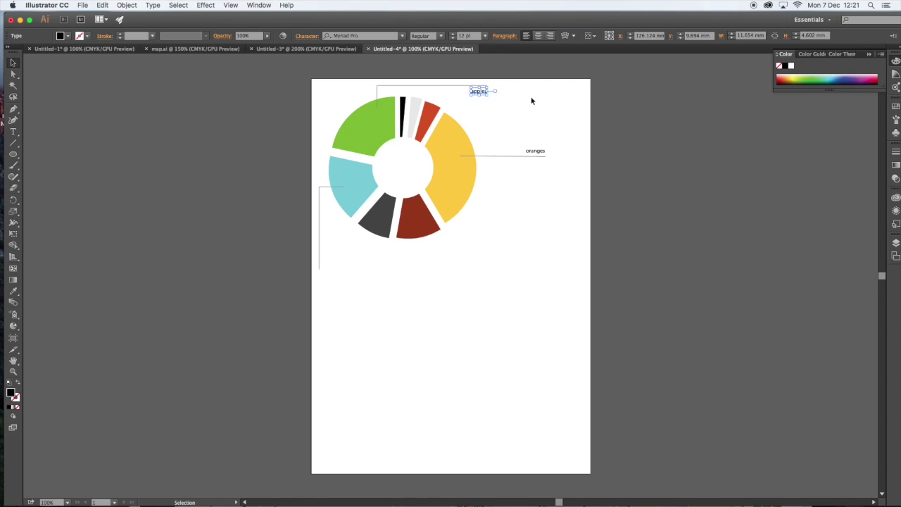
pyautogui.click(532, 100)
# Step: Add the label 'pears' beside the left leader line's end
pyautogui.click(13, 132)
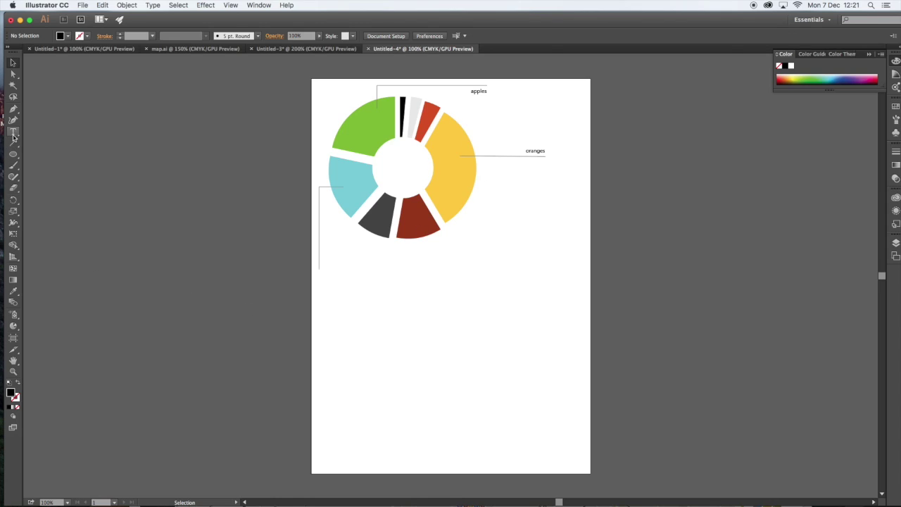
pyautogui.click(331, 267)
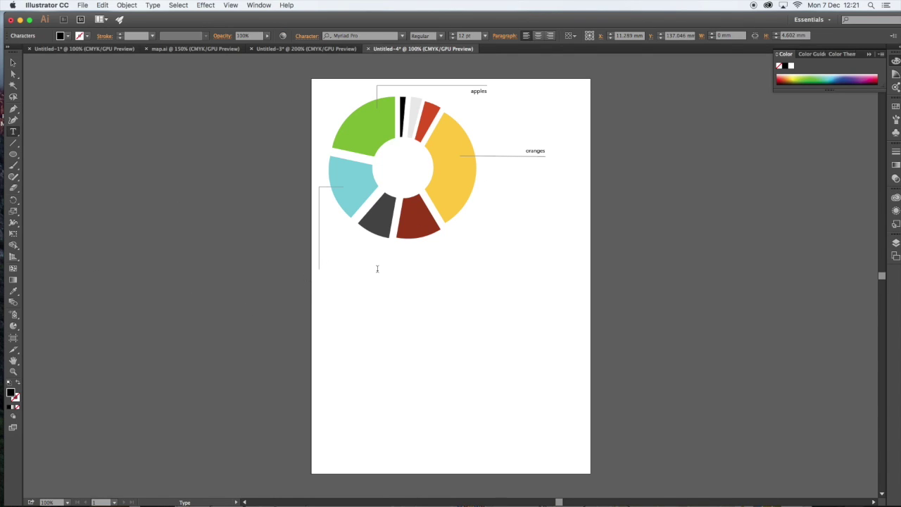
pyautogui.write('pears')
pyautogui.click(13, 62)
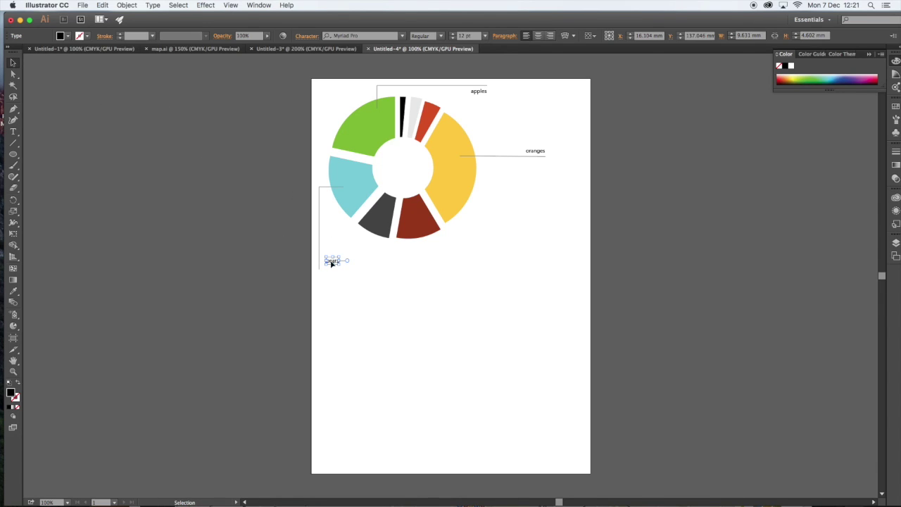
pyautogui.moveTo(332, 263); pyautogui.dragTo(331, 270)
pyautogui.click(382, 266)
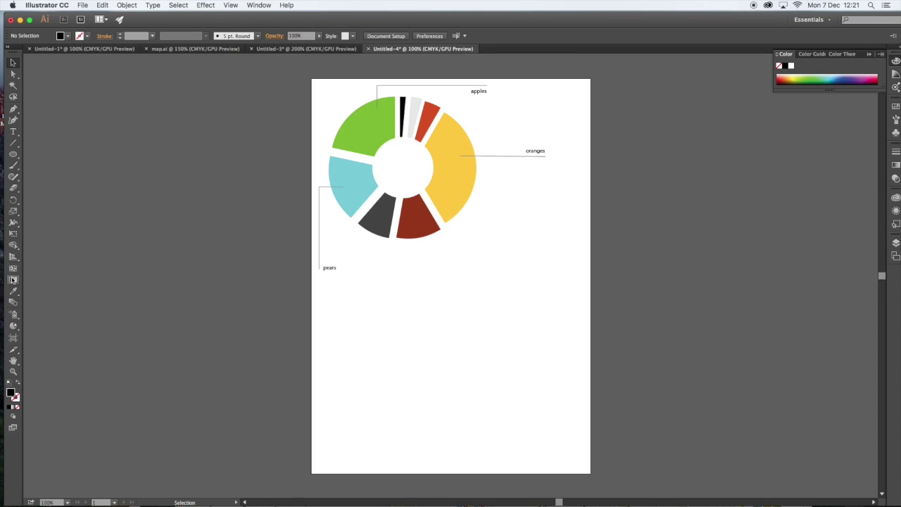
# Step: Draw a column graph area below the donut chart with the Column Graph tool
pyautogui.click(14, 327)
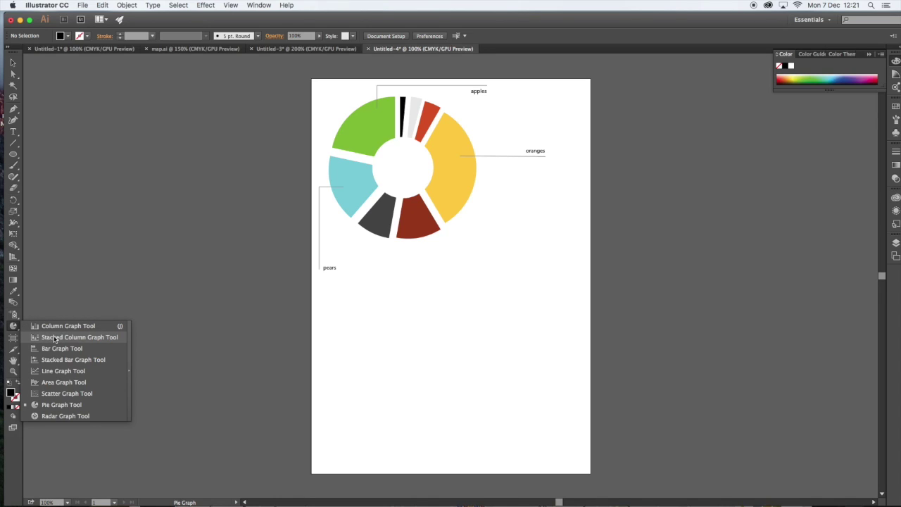
pyautogui.click(57, 327)
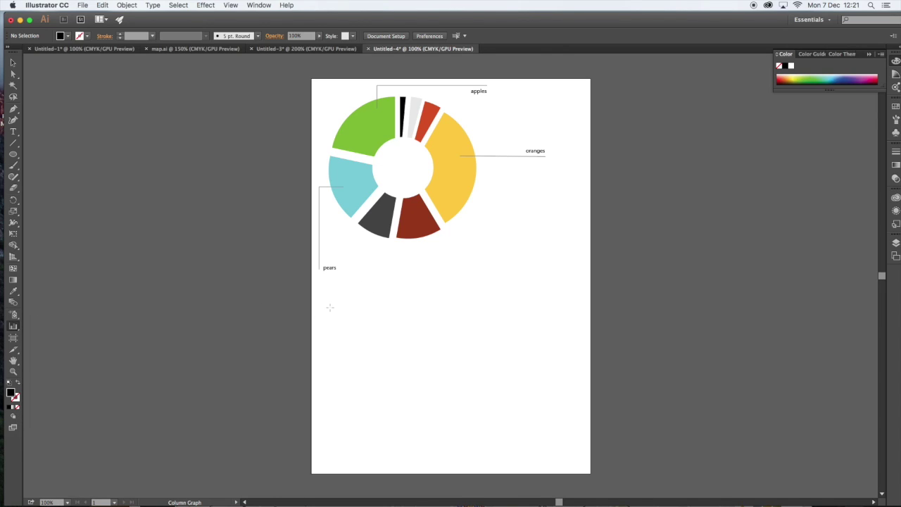
pyautogui.moveTo(329, 301); pyautogui.dragTo(478, 410)
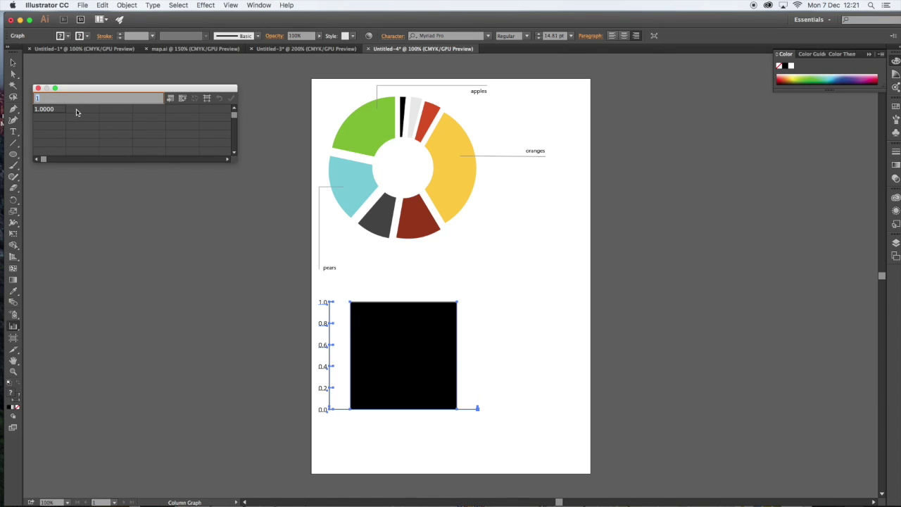
# Step: Enter the values 2, 12, 13, 12, 18 and 22 in Graph Data and apply them
pyautogui.click(76, 111)
pyautogui.write('2')
pyautogui.click(118, 111)
pyautogui.write('12')
pyautogui.click(148, 110)
pyautogui.write('13')
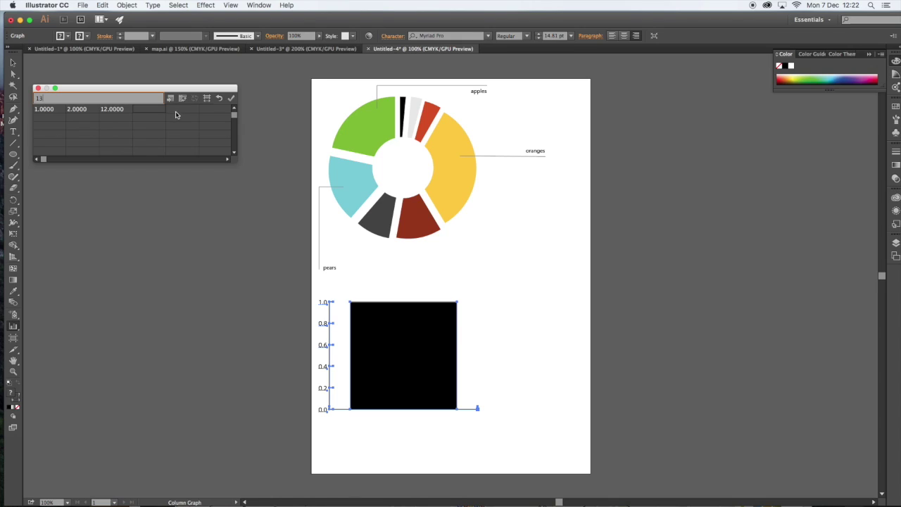
pyautogui.click(176, 111)
pyautogui.write('12')
pyautogui.click(206, 112)
pyautogui.write('18')
pyautogui.moveTo(238, 122); pyautogui.dragTo(282, 123)
pyautogui.click(252, 111)
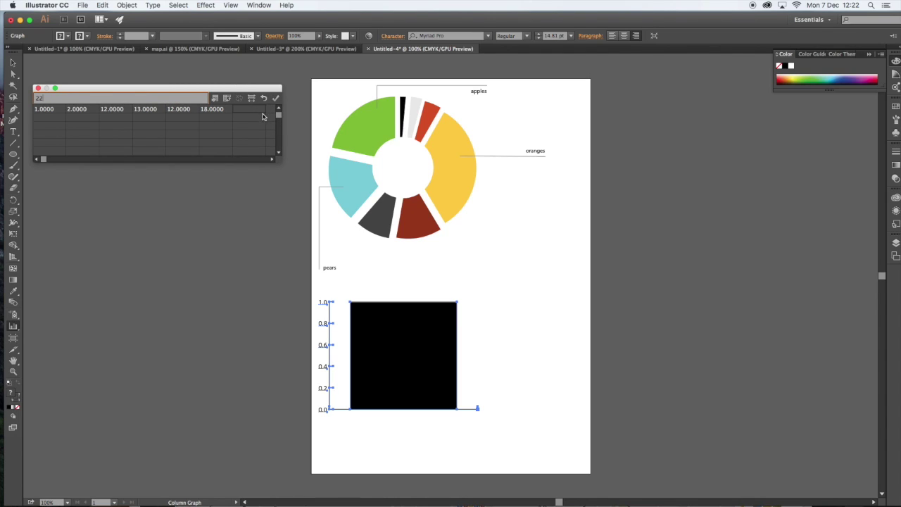
pyautogui.write('22')
pyautogui.click(275, 99)
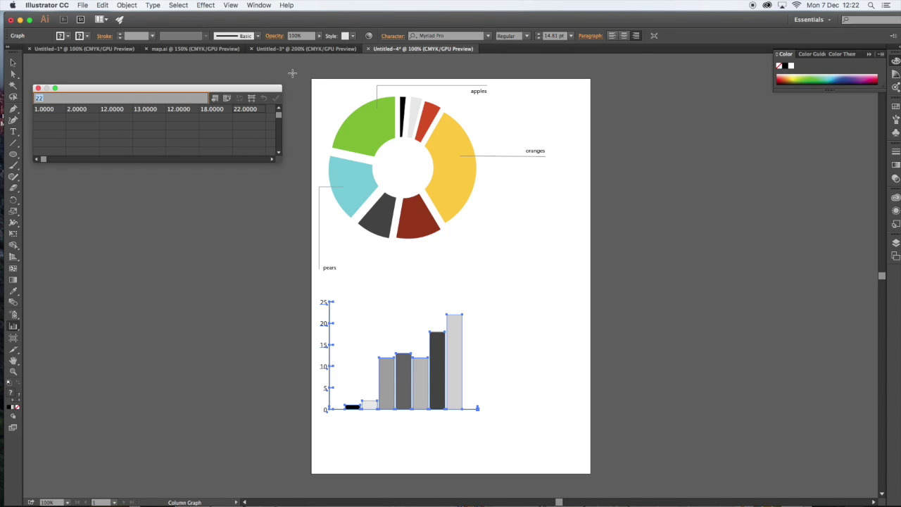
pyautogui.click(13, 63)
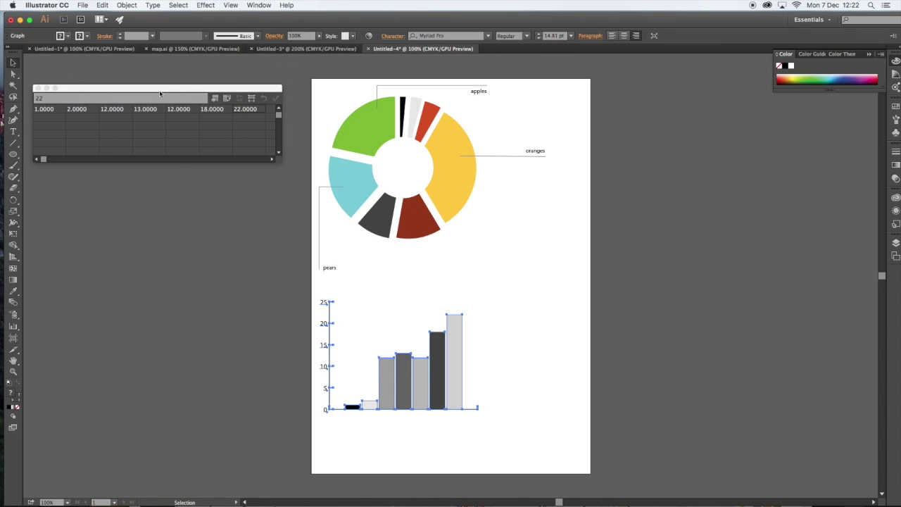
# Step: Close Graph Data and ungroup the whole column graph, accepting the warning
pyautogui.click(38, 89)
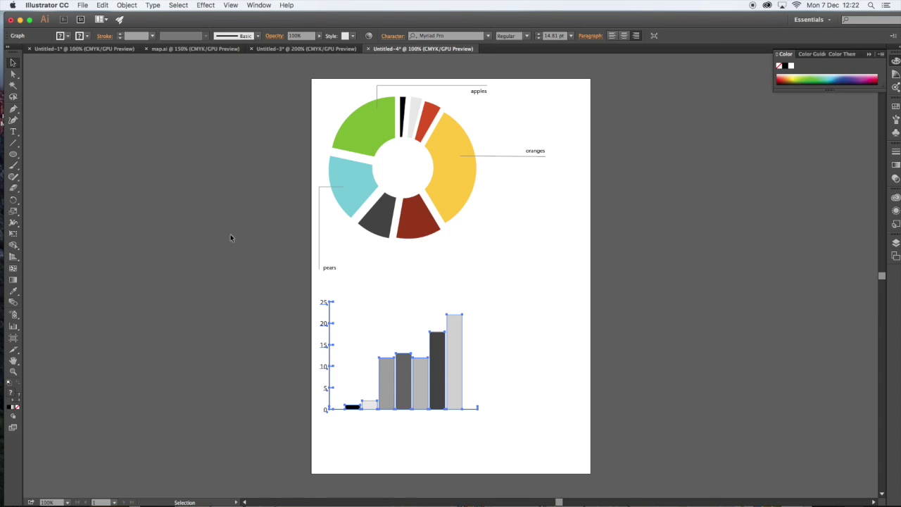
pyautogui.moveTo(314, 290); pyautogui.dragTo(516, 448)
pyautogui.click(123, 4)
pyautogui.click(138, 48)
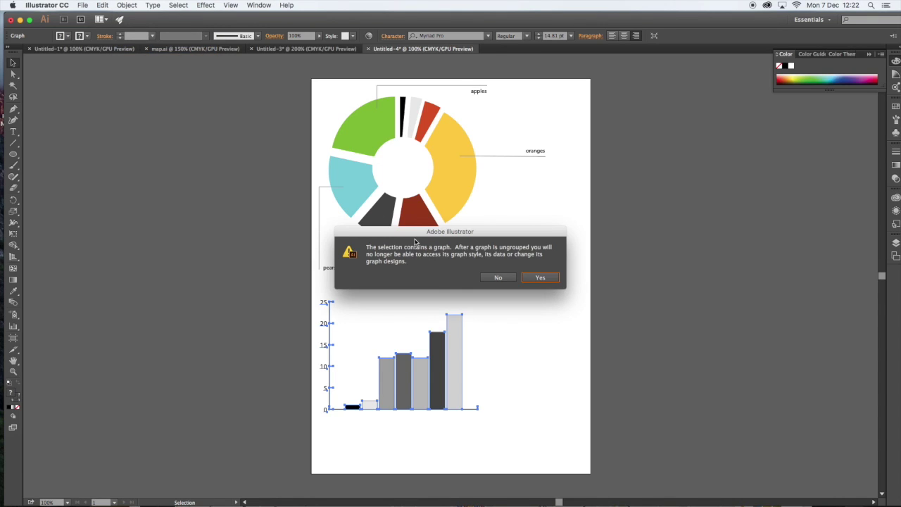
pyautogui.click(540, 280)
pyautogui.click(518, 296)
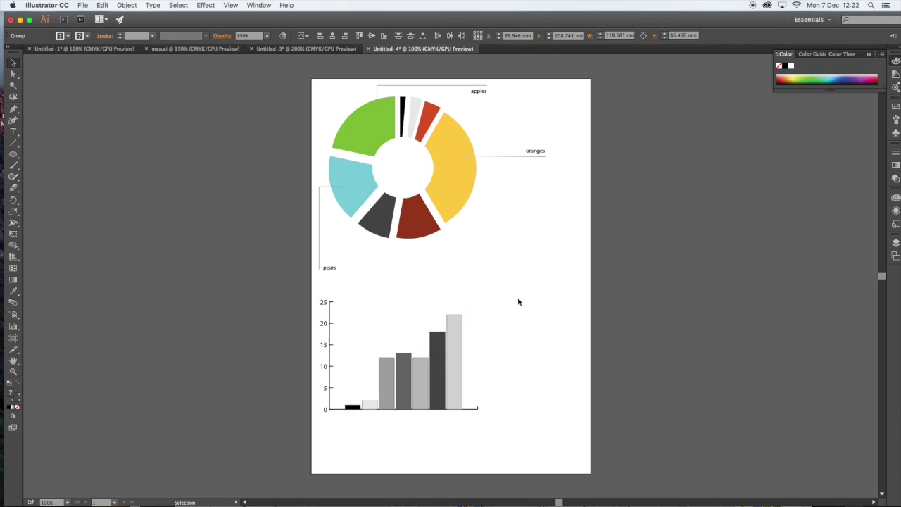
pyautogui.click(330, 338)
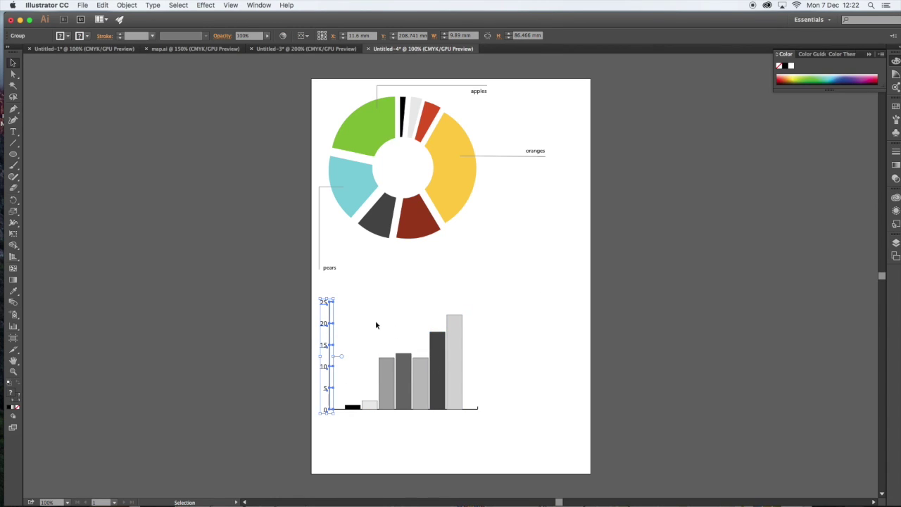
pyautogui.click(376, 326)
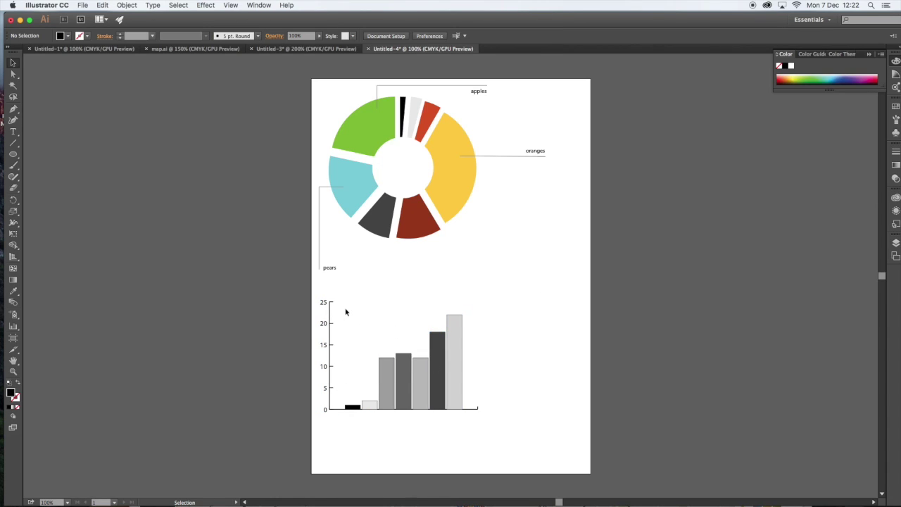
pyautogui.click(13, 75)
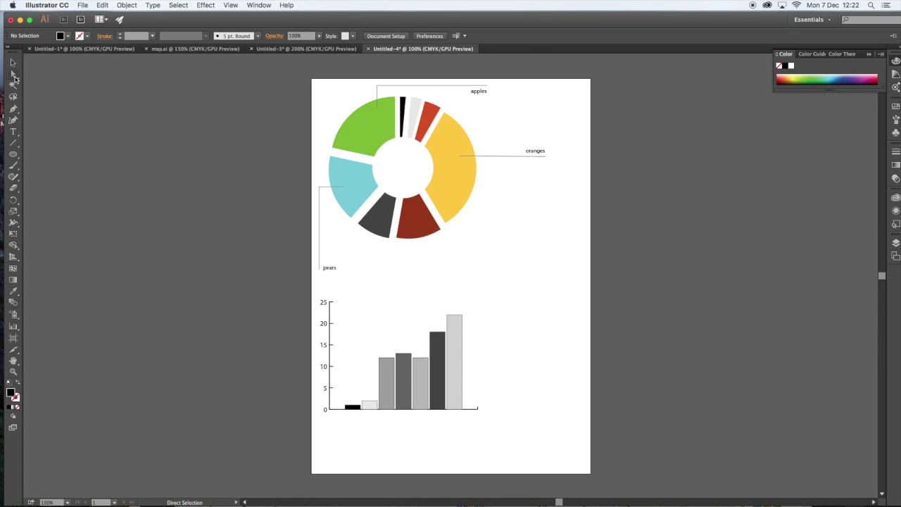
# Step: Direct-select the axis, baseline and columns to inspect the graph's separate parts
pyautogui.click(331, 309)
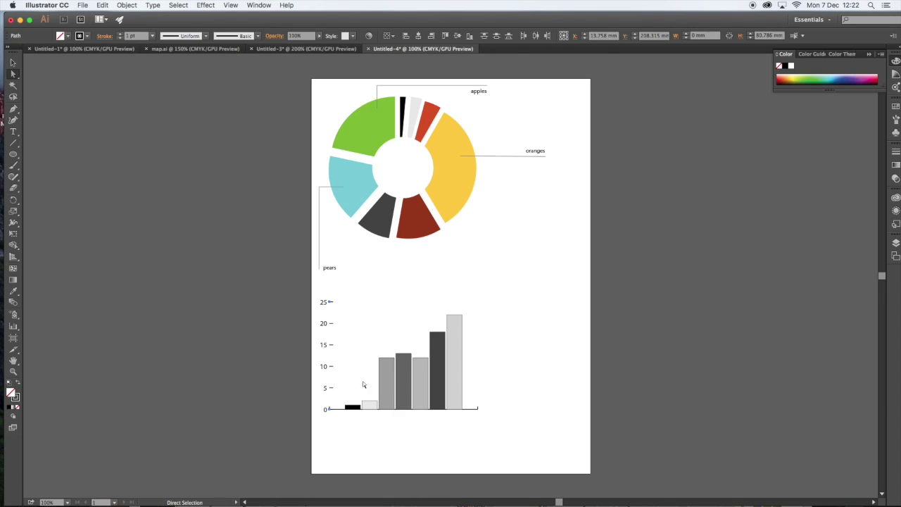
pyautogui.click(471, 409)
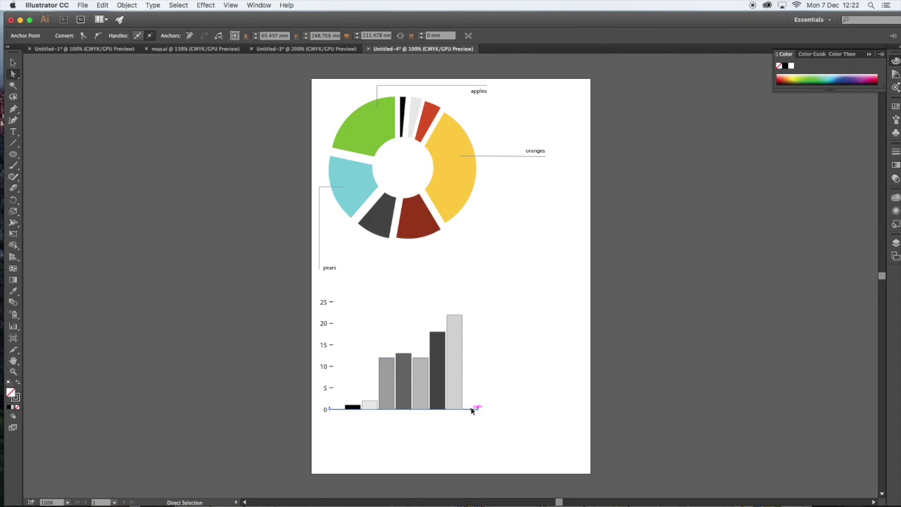
pyautogui.press('Return')
pyautogui.press('Return')
pyautogui.click(438, 411)
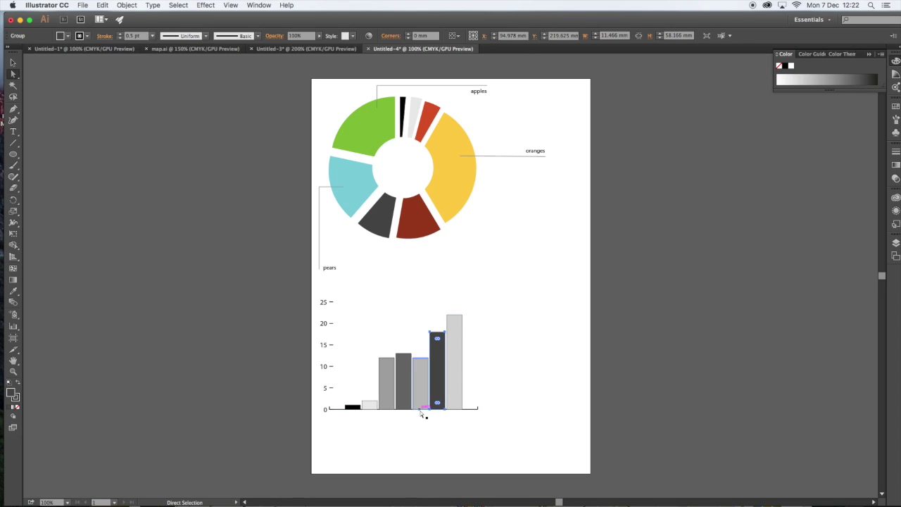
pyautogui.click(421, 411)
pyautogui.click(342, 409)
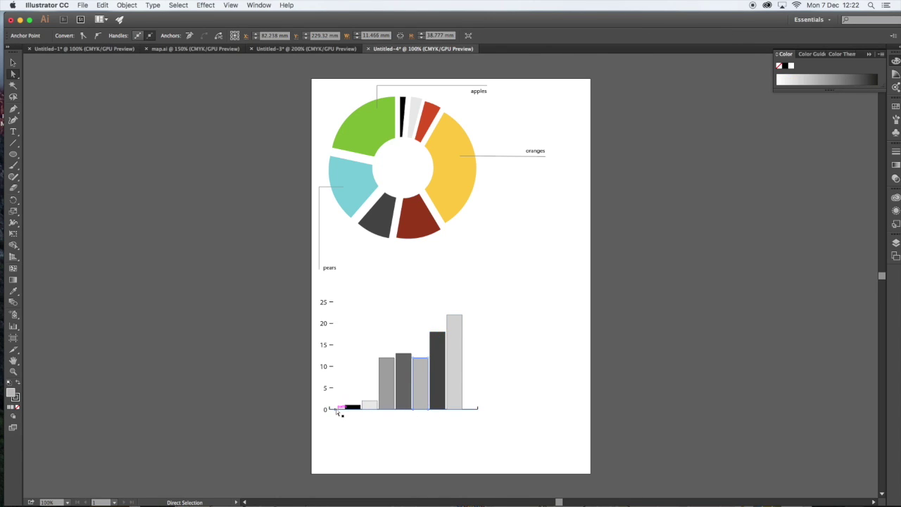
pyautogui.click(413, 405)
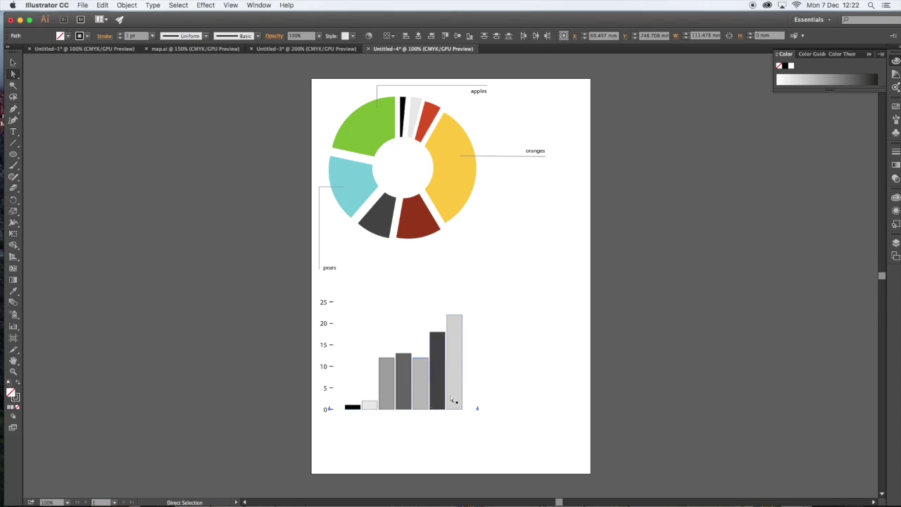
pyautogui.click(484, 421)
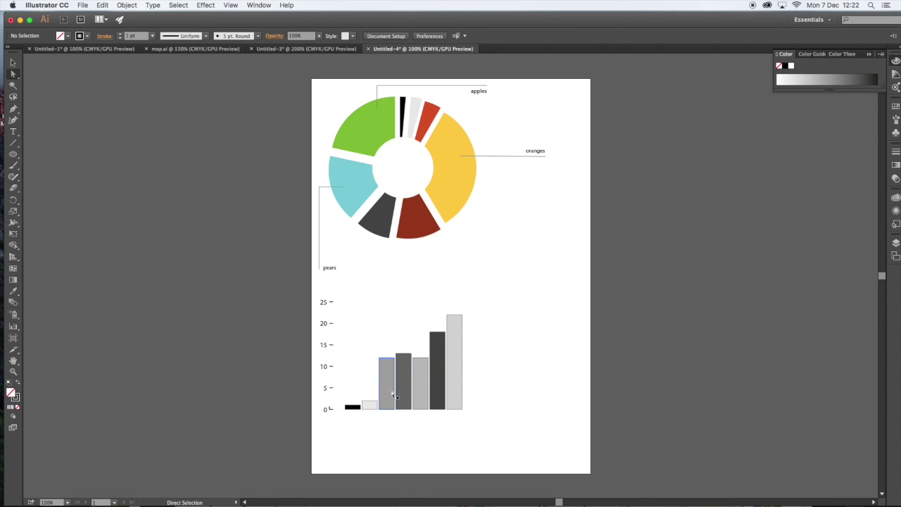
# Step: Marquee-select the vertical axis tick marks and delete them
pyautogui.click(331, 408)
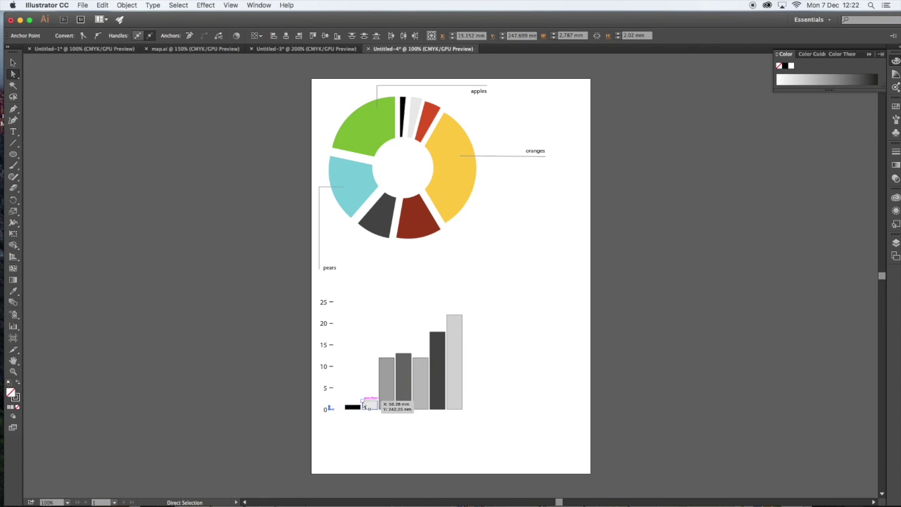
pyautogui.moveTo(329, 298); pyautogui.dragTo(337, 402)
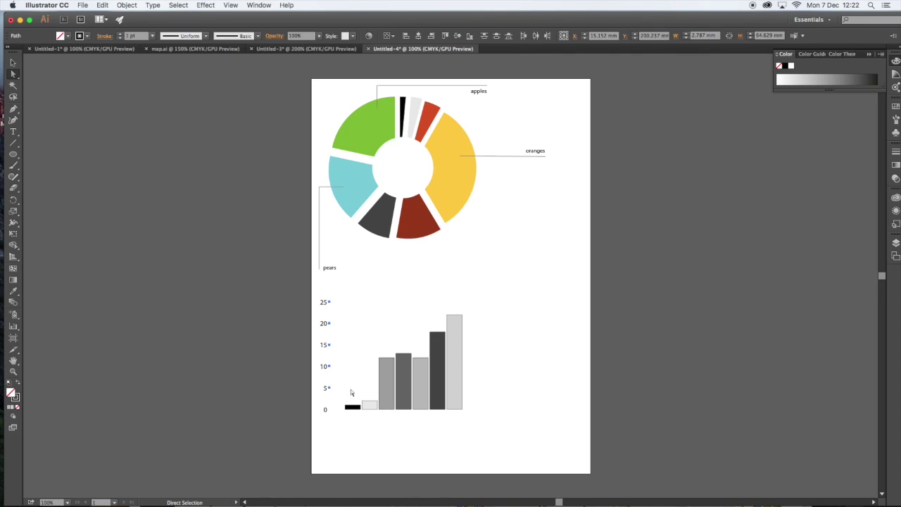
pyautogui.press('Delete')
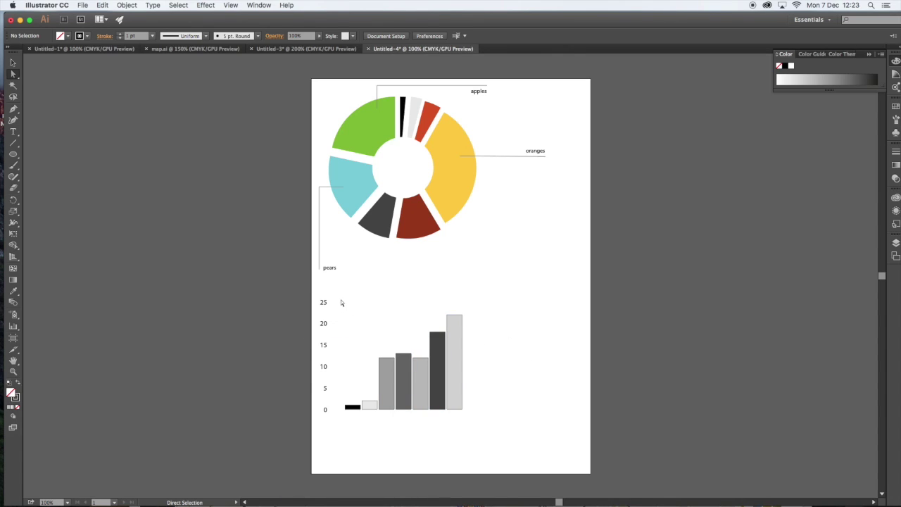
pyautogui.moveTo(322, 295); pyautogui.dragTo(497, 469)
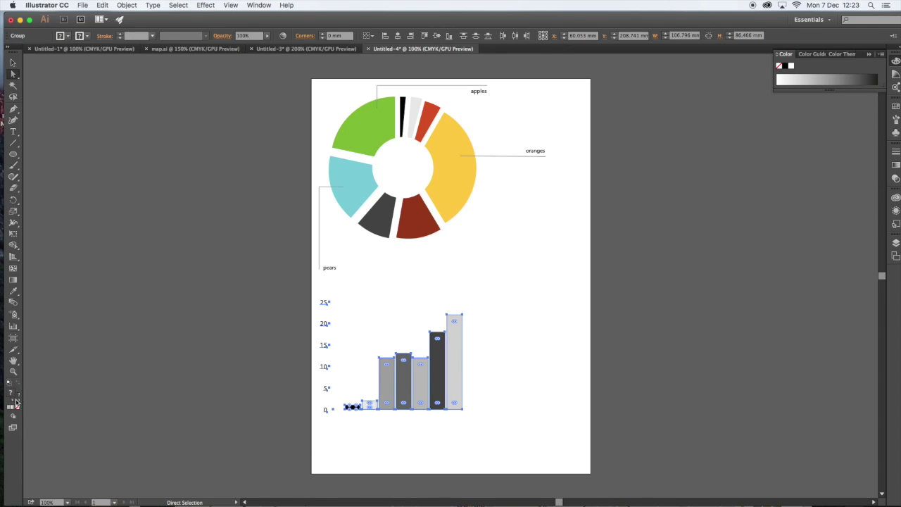
pyautogui.click(225, 310)
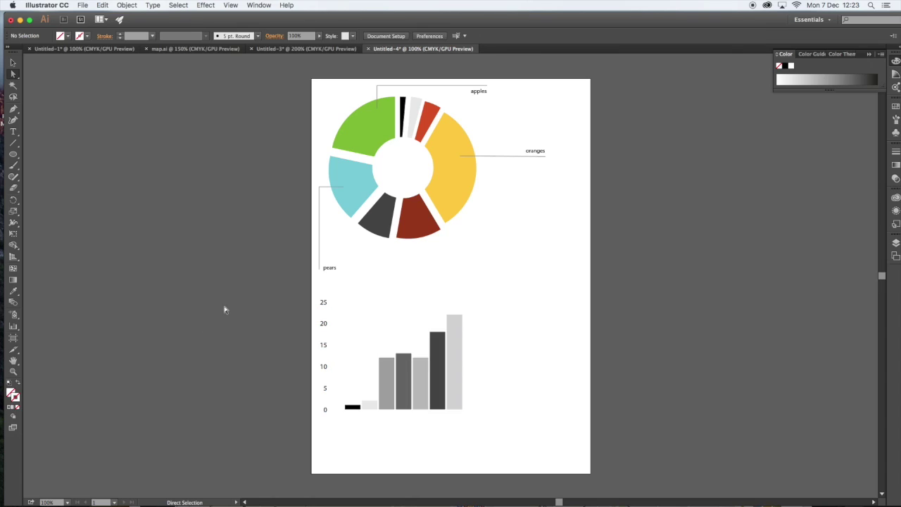
# Step: Switch the Color panel to RGB with the tallest column's fill active for editing
pyautogui.click(457, 355)
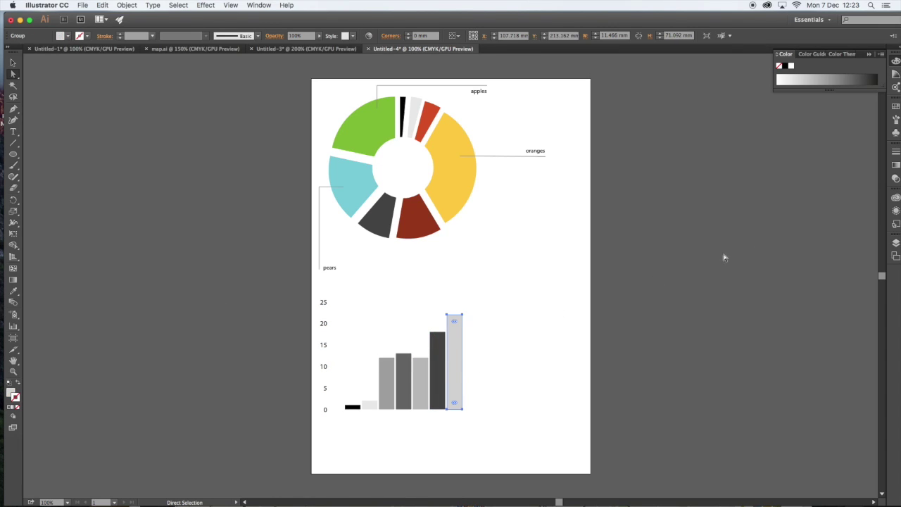
pyautogui.click(881, 53)
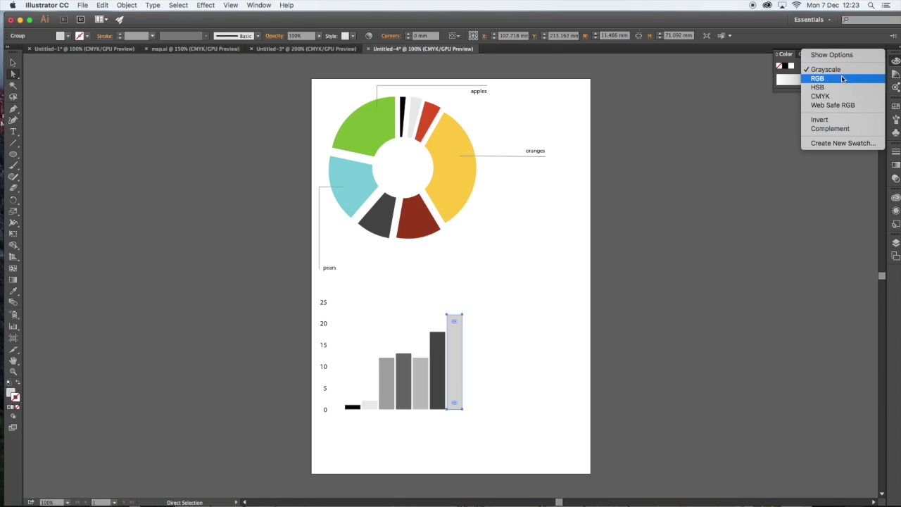
pyautogui.click(817, 79)
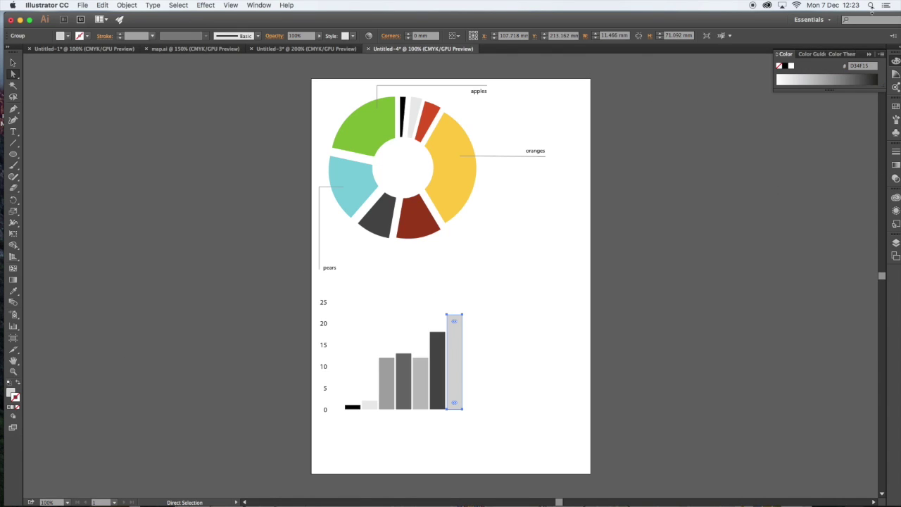
pyautogui.click(881, 54)
pyautogui.click(856, 79)
pyautogui.click(13, 63)
pyautogui.click(521, 386)
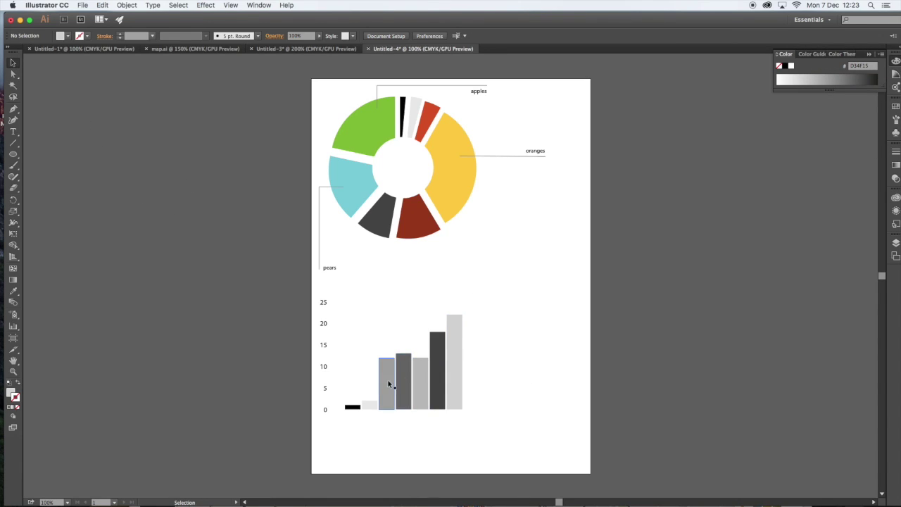
pyautogui.click(390, 384)
pyautogui.click(467, 312)
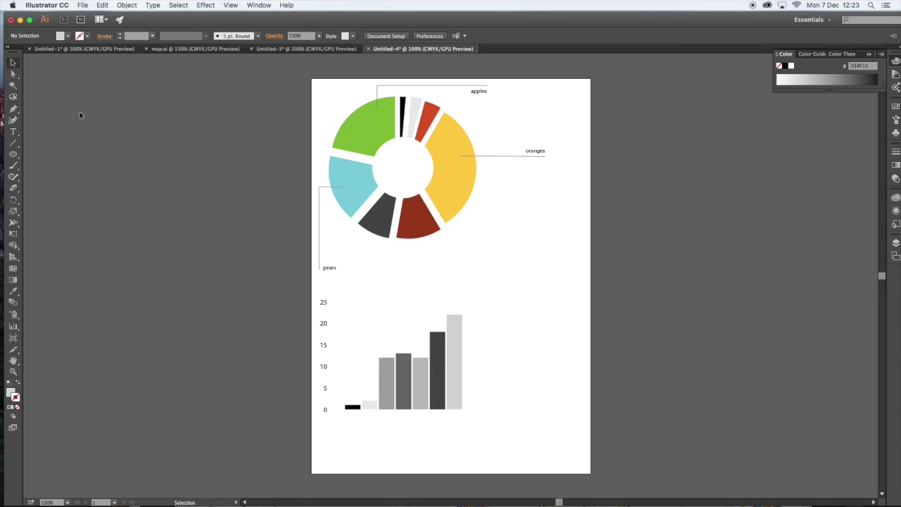
pyautogui.click(13, 74)
pyautogui.click(455, 341)
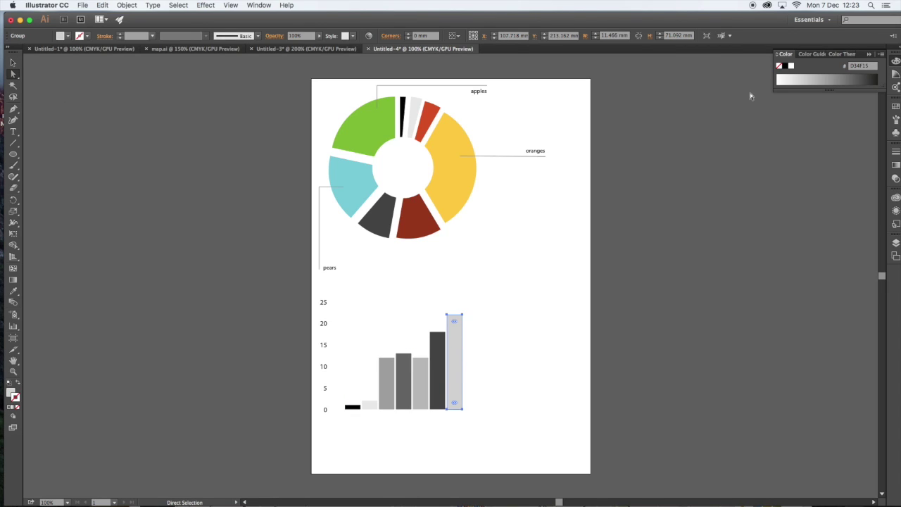
pyautogui.click(881, 54)
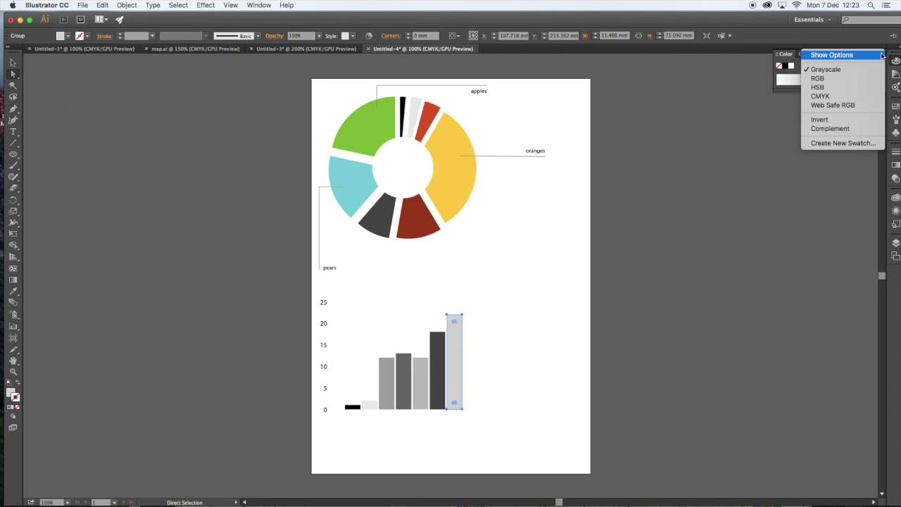
pyautogui.click(853, 79)
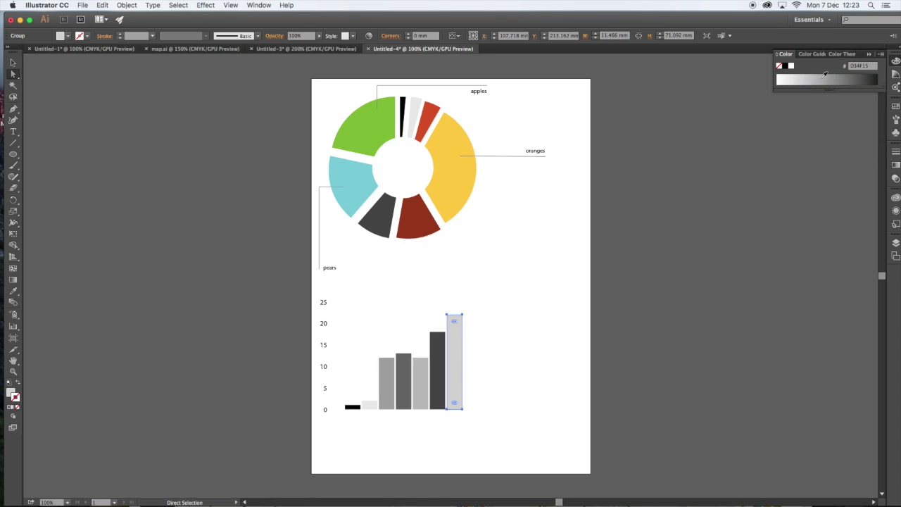
pyautogui.click(14, 396)
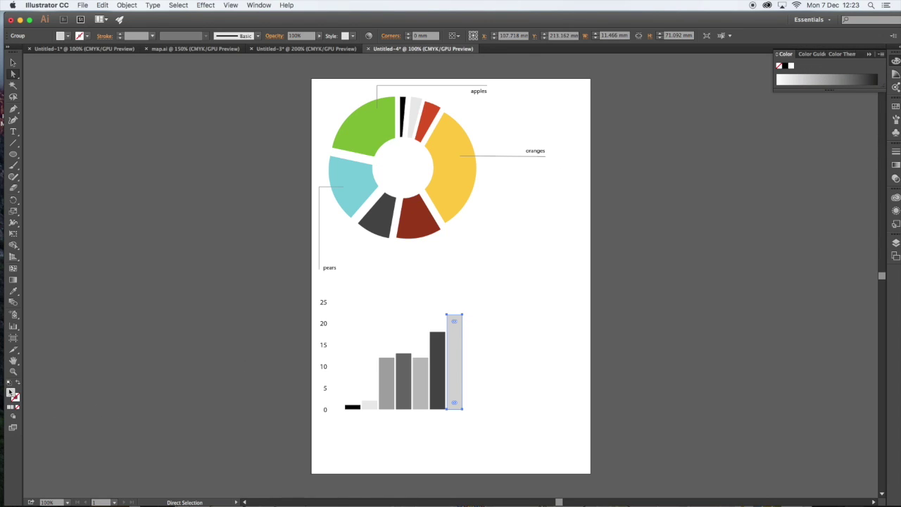
pyautogui.click(881, 56)
pyautogui.click(823, 79)
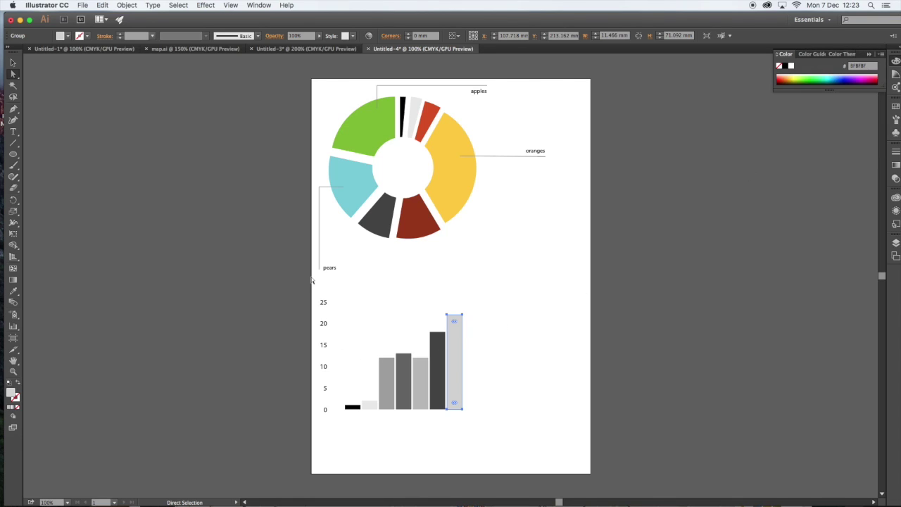
# Step: Ungroup the graph again and fill the tallest column green
pyautogui.moveTo(312, 281); pyautogui.dragTo(506, 460)
pyautogui.click(124, 5)
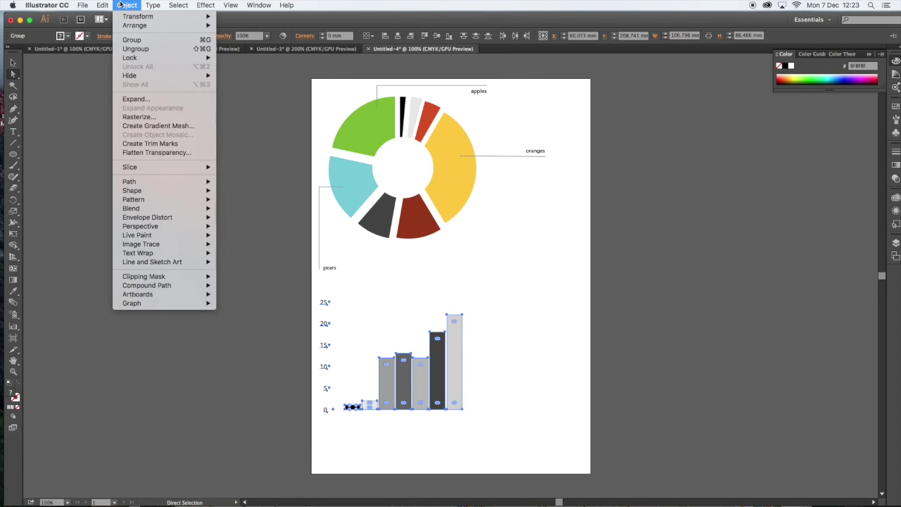
pyautogui.click(130, 51)
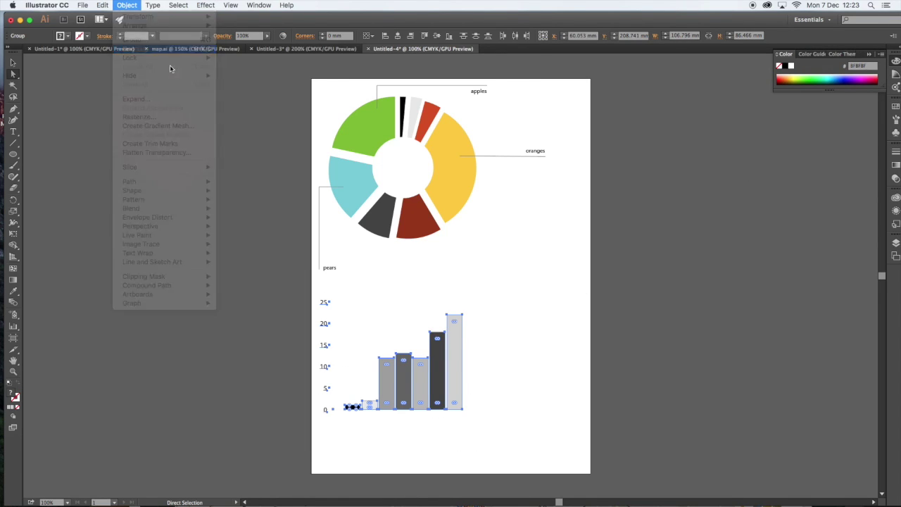
pyautogui.click(124, 6)
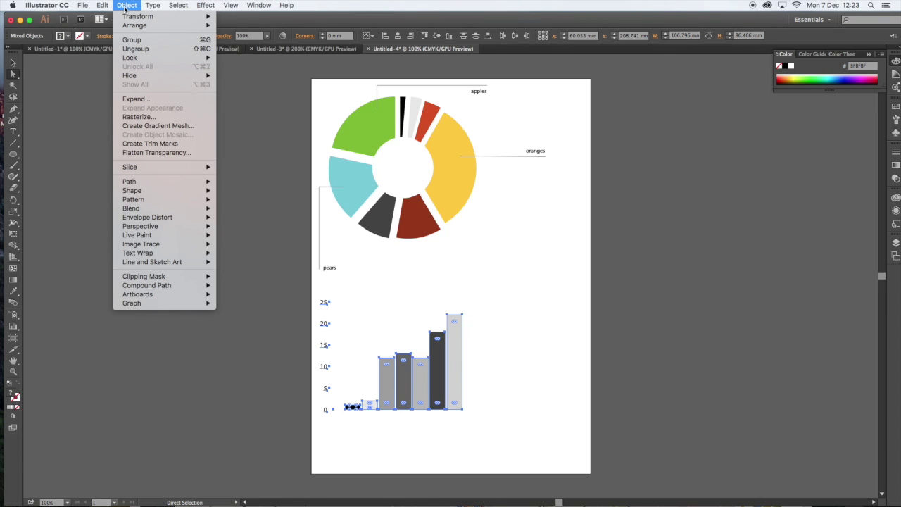
pyautogui.click(497, 293)
pyautogui.click(458, 344)
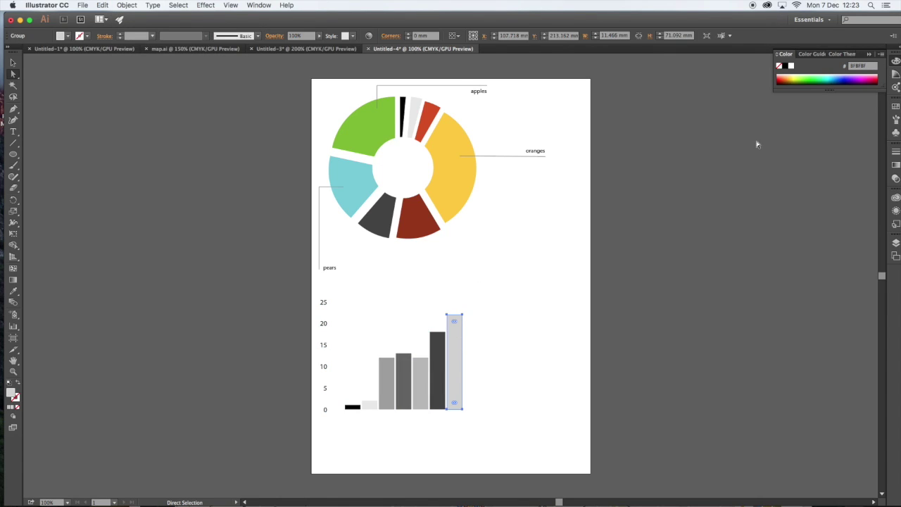
pyautogui.click(816, 79)
# Step: Colour the 18 column lime in RGB mode
pyautogui.click(443, 378)
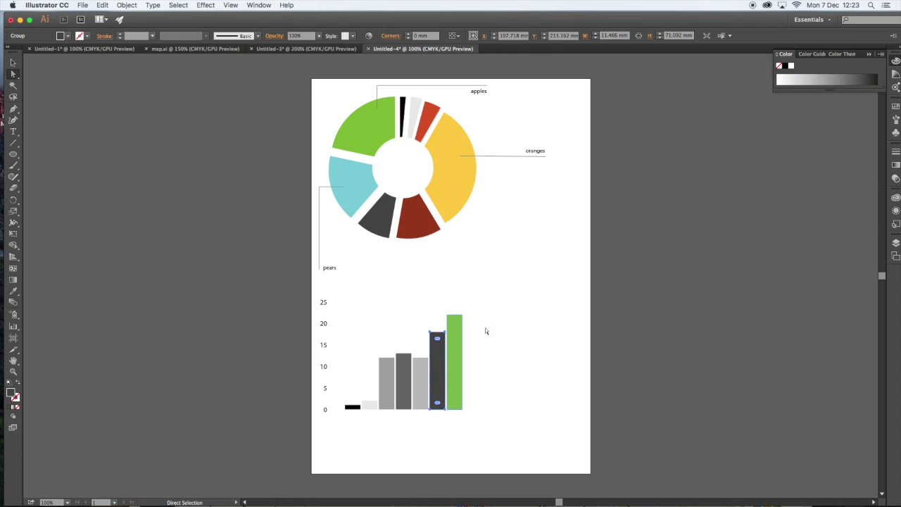
pyautogui.click(880, 54)
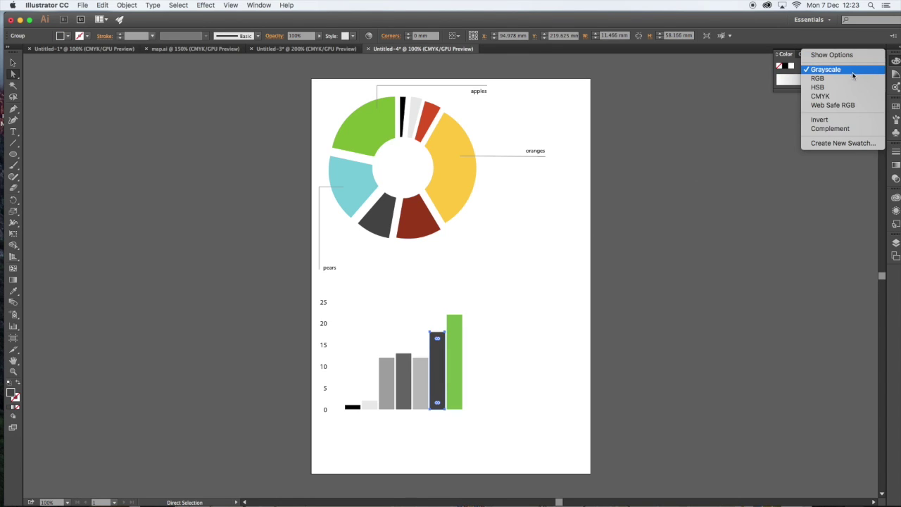
pyautogui.click(819, 76)
pyautogui.click(796, 75)
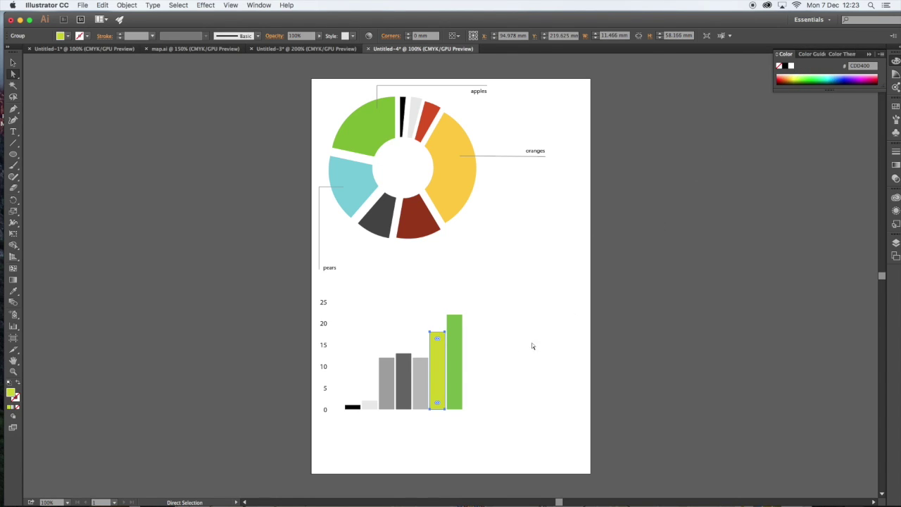
# Step: Colour the grey 12 column before it orange-red
pyautogui.click(420, 391)
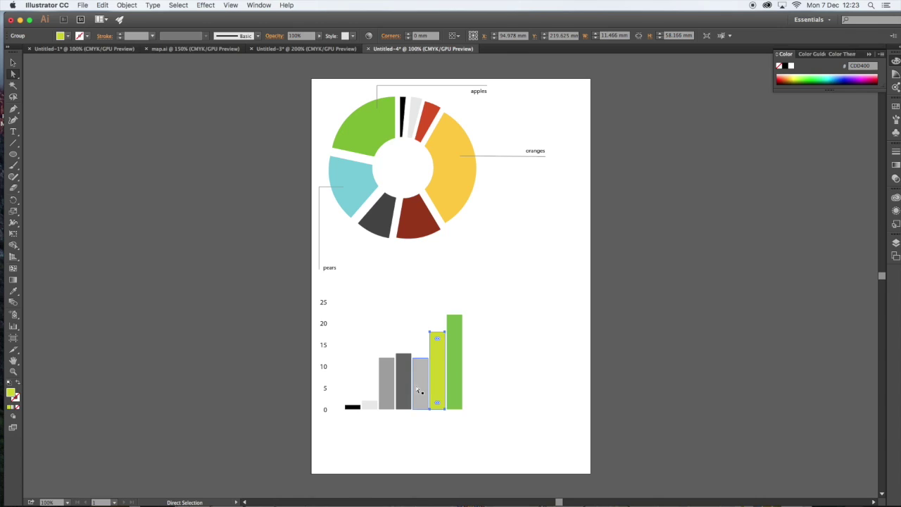
pyautogui.click(880, 54)
pyautogui.click(819, 78)
pyautogui.click(788, 77)
pyautogui.click(493, 255)
# Step: Colour the first tall grey column orange using HSB mode
pyautogui.click(386, 383)
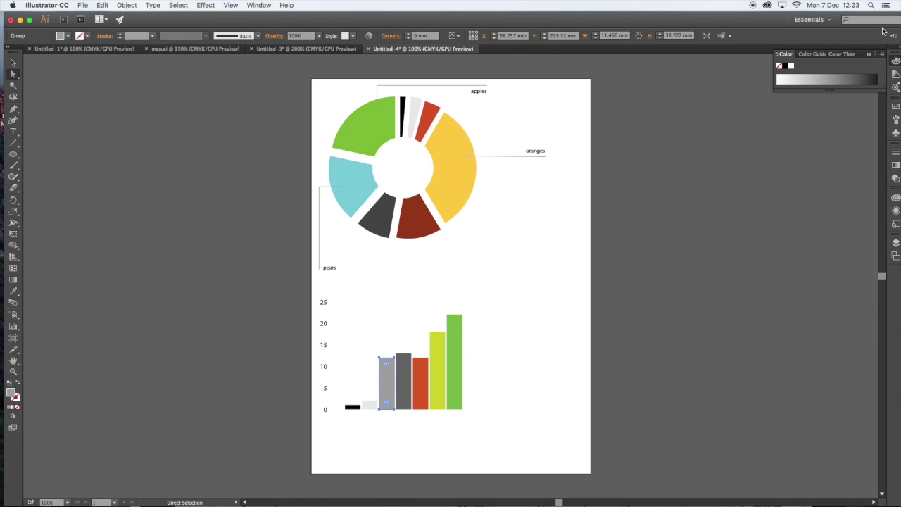
pyautogui.click(880, 55)
pyautogui.click(844, 86)
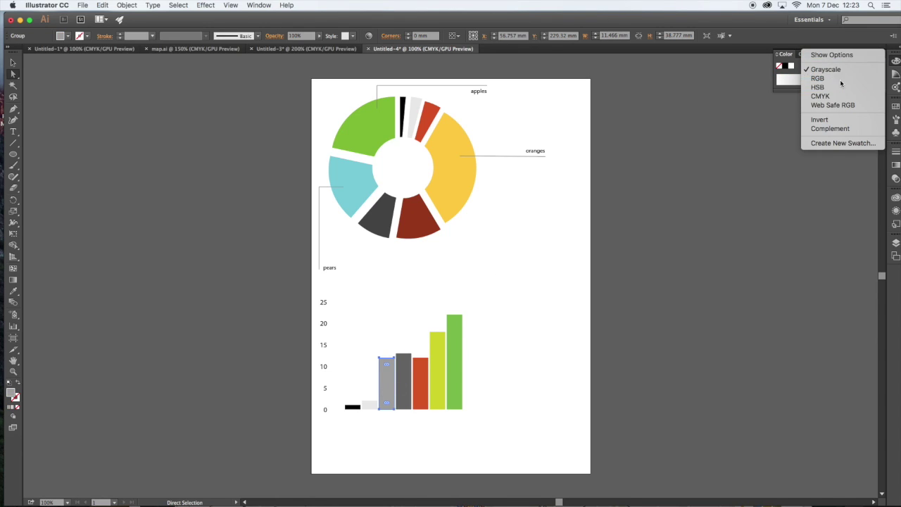
pyautogui.click(655, 207)
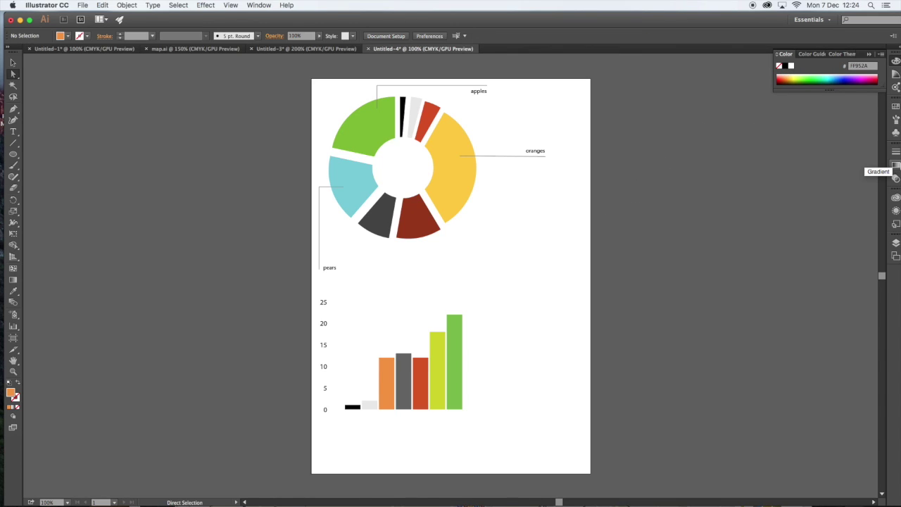
pyautogui.click(451, 327)
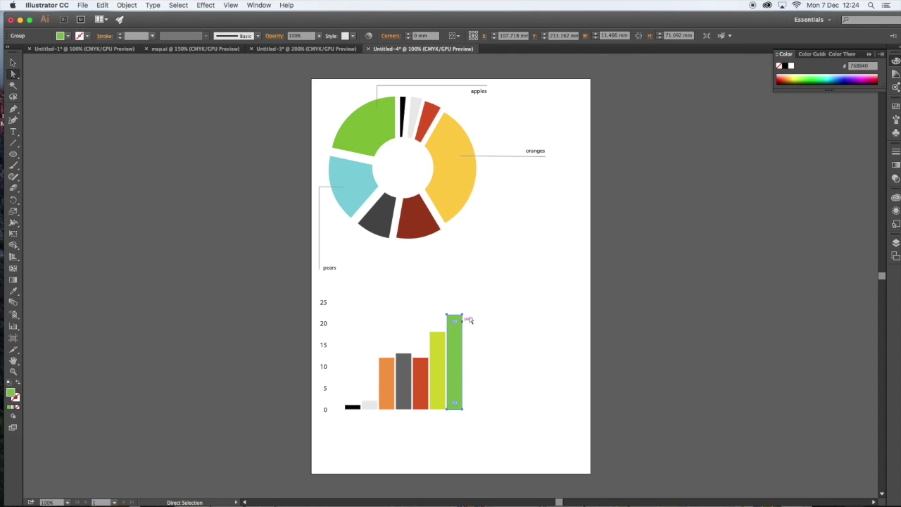
pyautogui.click(896, 180)
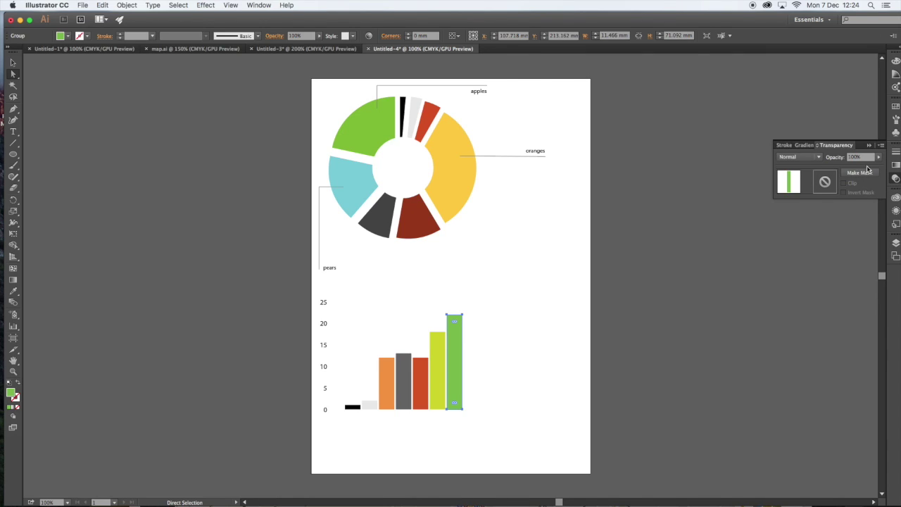
# Step: Lower the tallest green column to 75% opacity and bring up the Swatches panel
pyautogui.click(878, 157)
pyautogui.moveTo(881, 167); pyautogui.dragTo(872, 167)
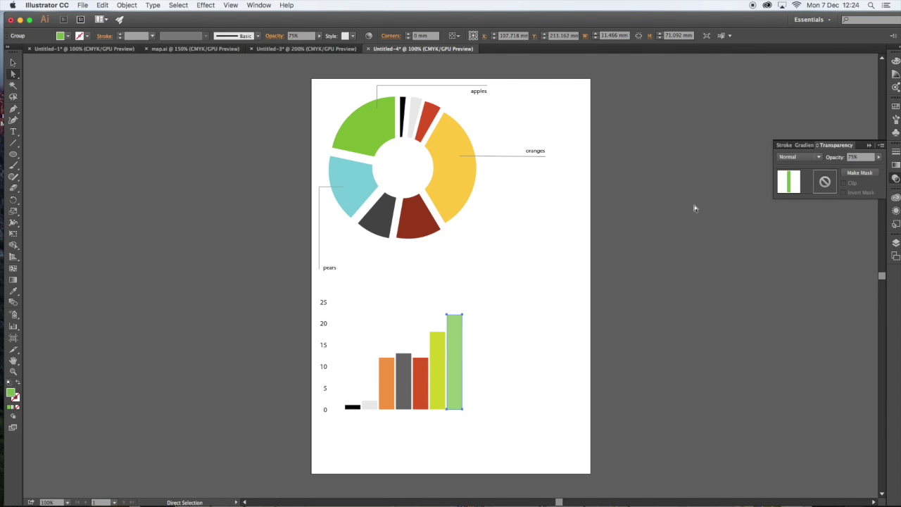
pyautogui.click(695, 209)
pyautogui.click(453, 348)
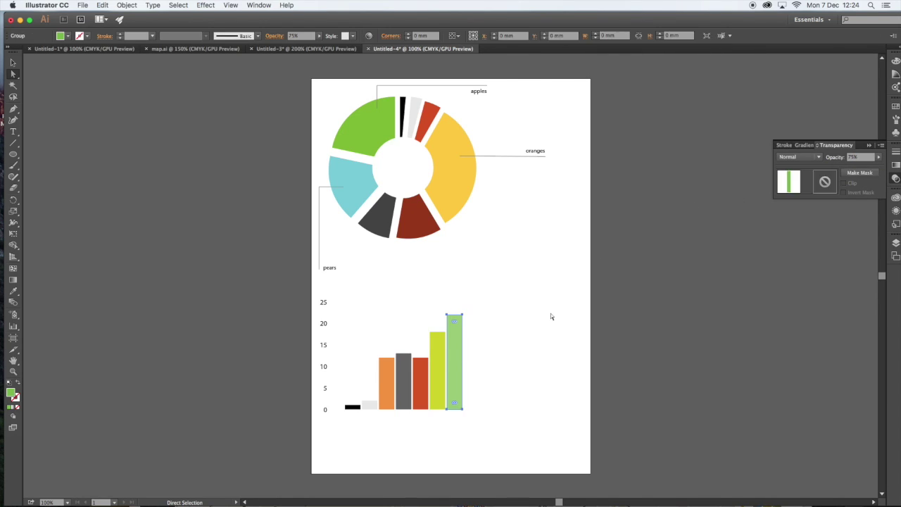
pyautogui.click(896, 152)
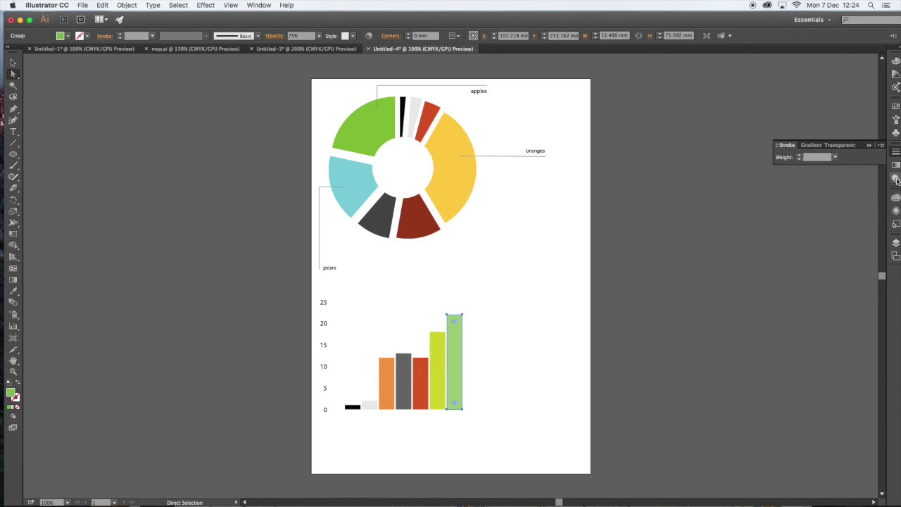
pyautogui.click(894, 108)
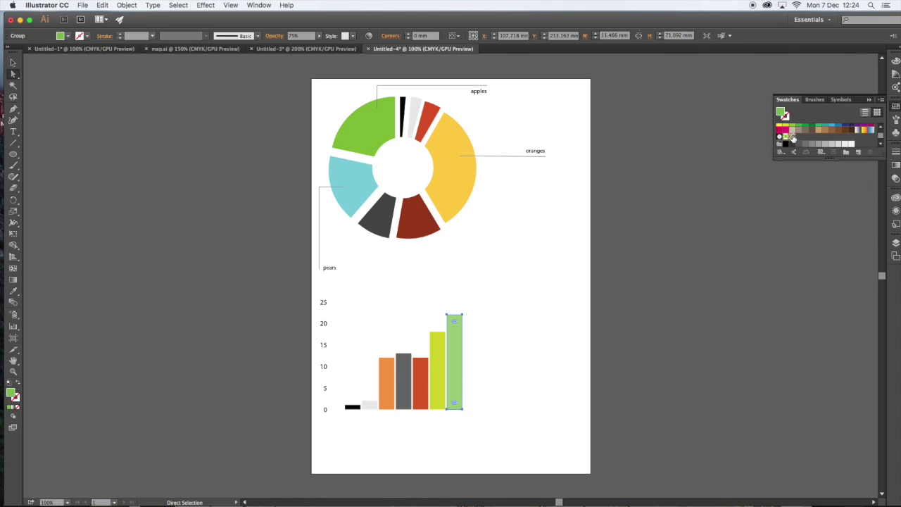
# Step: Fill the tallest column with brown swirls and the lime column with a green leaf pattern
pyautogui.click(793, 137)
pyautogui.click(510, 314)
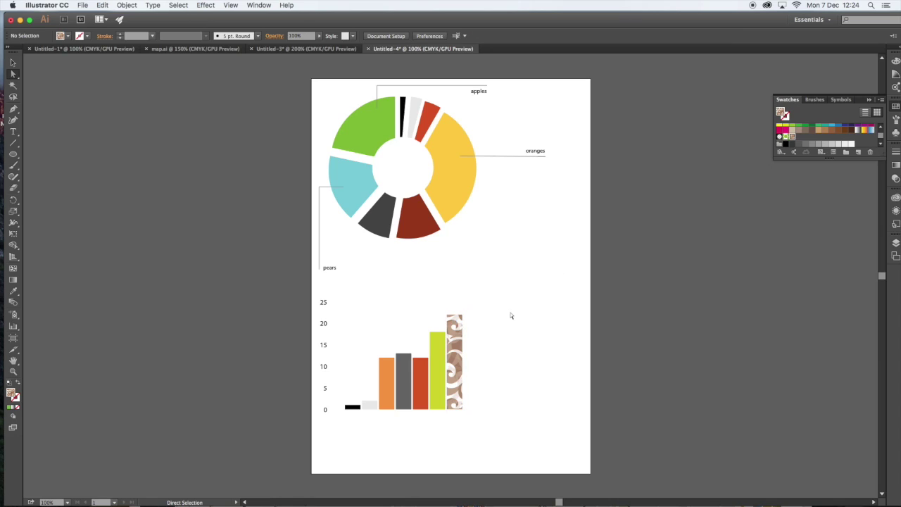
pyautogui.click(439, 351)
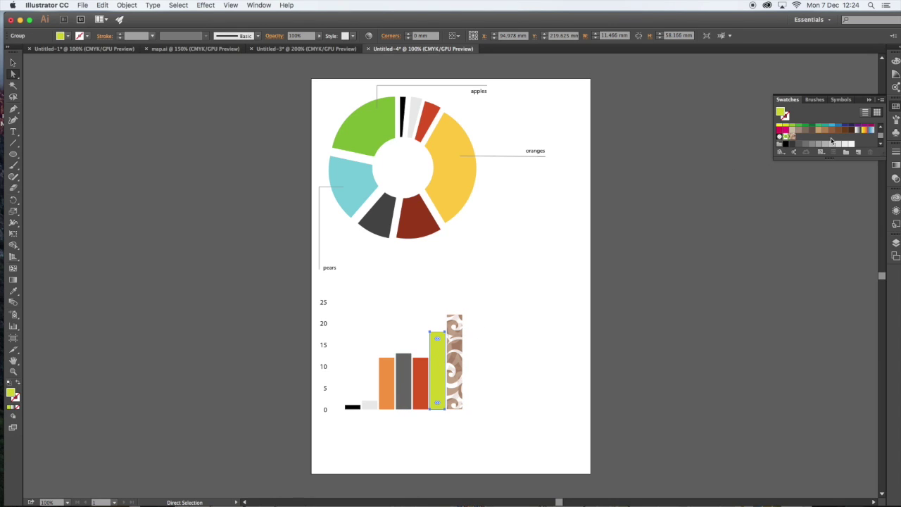
pyautogui.click(786, 136)
pyautogui.click(523, 281)
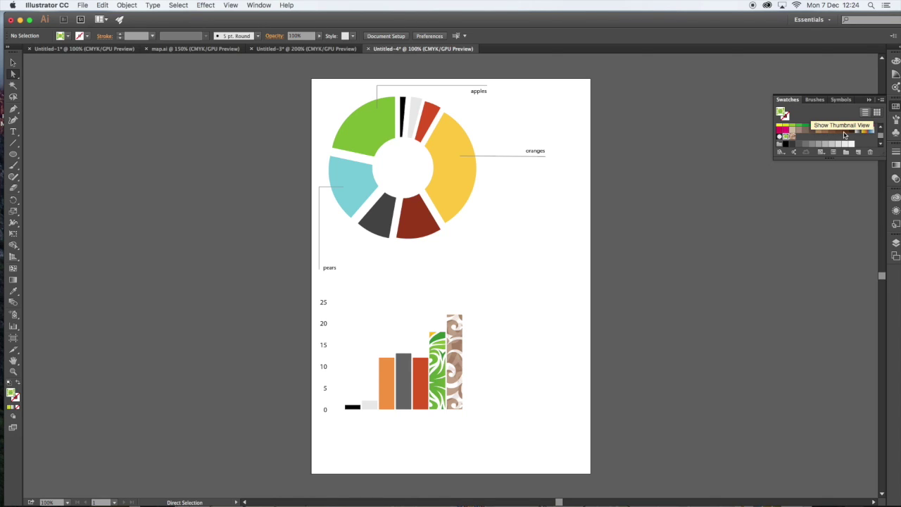
# Step: Fill the red bar with the orange-yellow gradient swatch
pyautogui.click(424, 371)
pyautogui.click(866, 130)
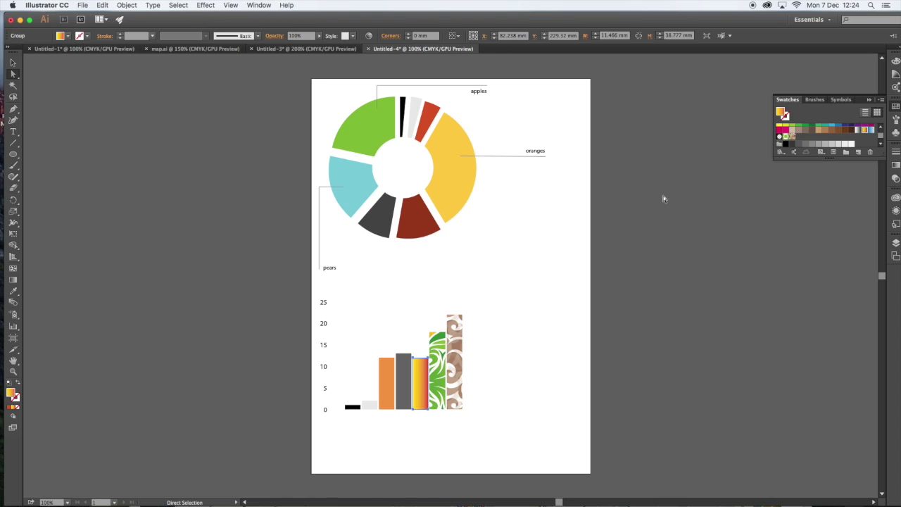
pyautogui.click(664, 197)
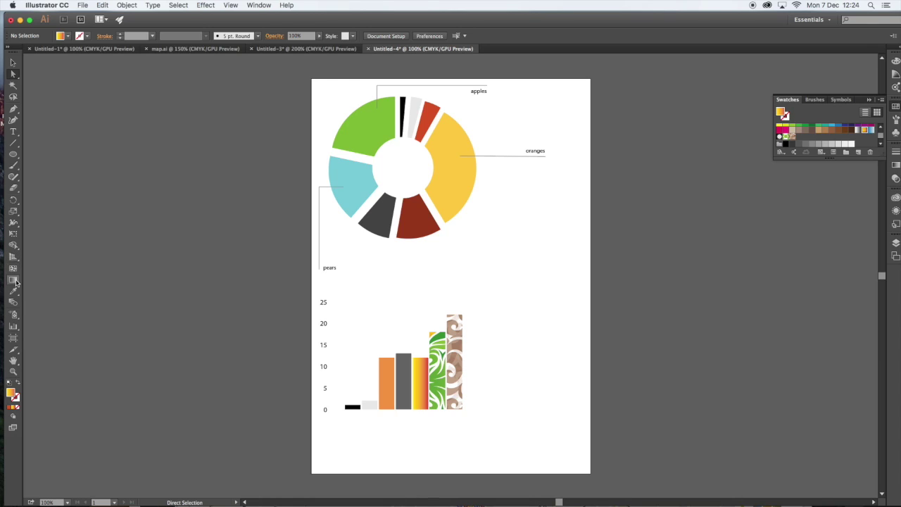
# Step: Draw a line graph on the page's right and enter 22, 33, 42 in its first row
pyautogui.moveTo(14, 328); pyautogui.dragTo(55, 372)
pyautogui.moveTo(489, 250); pyautogui.dragTo(747, 404)
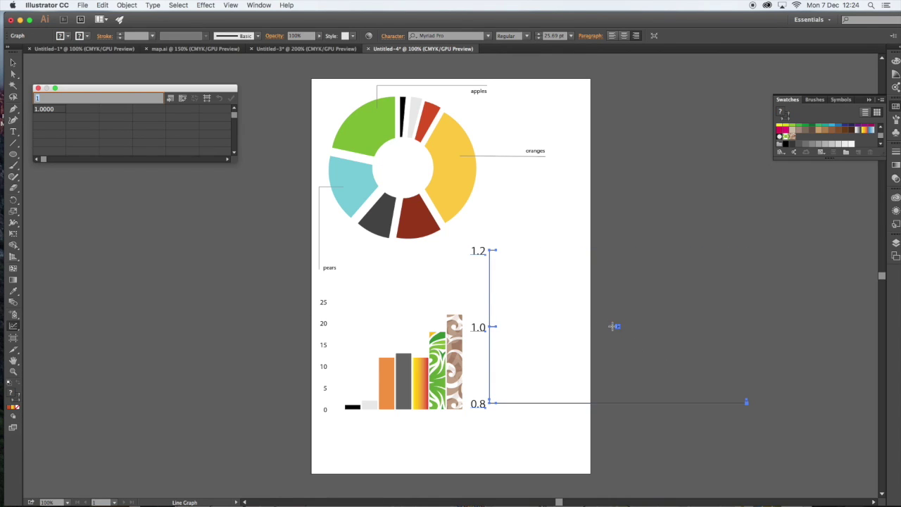
pyautogui.click(83, 110)
pyautogui.write('22')
pyautogui.click(116, 110)
pyautogui.write('33')
pyautogui.click(150, 110)
pyautogui.write('42')
# Step: Complete the first row with 11, 22, 2, start the second row with 22, and apply
pyautogui.click(181, 110)
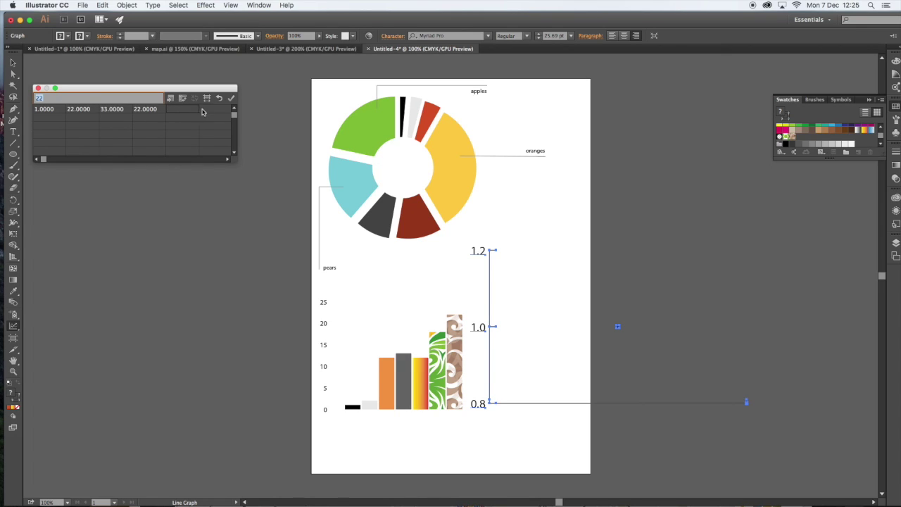
pyautogui.write('11')
pyautogui.click(213, 111)
pyautogui.write('22')
pyautogui.moveTo(238, 123); pyautogui.dragTo(316, 131)
pyautogui.click(252, 114)
pyautogui.write('2')
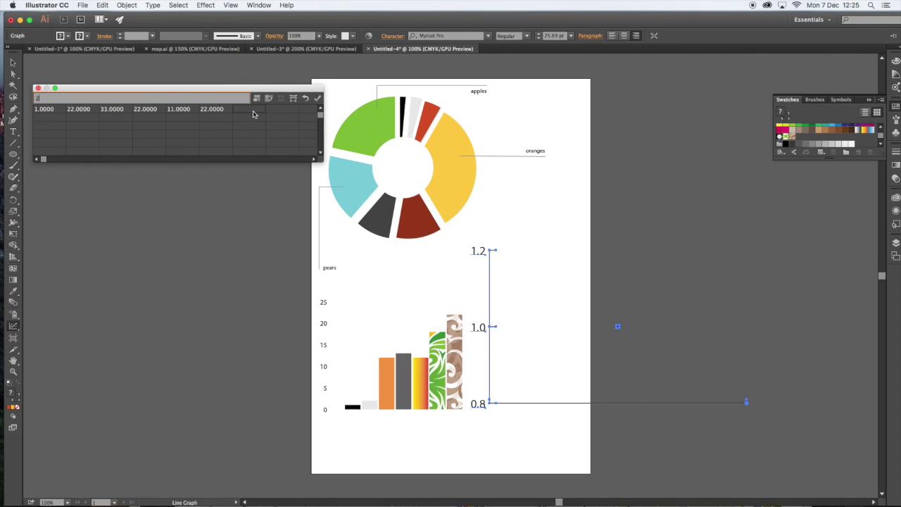
pyautogui.click(57, 117)
pyautogui.write('22')
pyautogui.click(76, 120)
pyautogui.click(318, 102)
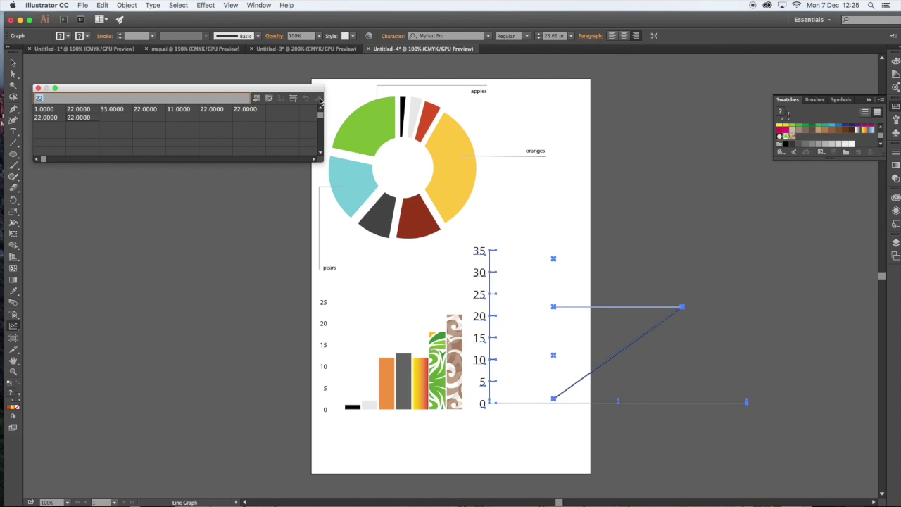
pyautogui.click(119, 118)
# Step: Fill the rest of the second row with 33, 33, 11, 22, 11
pyautogui.write('33')
pyautogui.click(149, 120)
pyautogui.write('33')
pyautogui.click(183, 120)
pyautogui.write('11')
pyautogui.click(207, 119)
pyautogui.write('22')
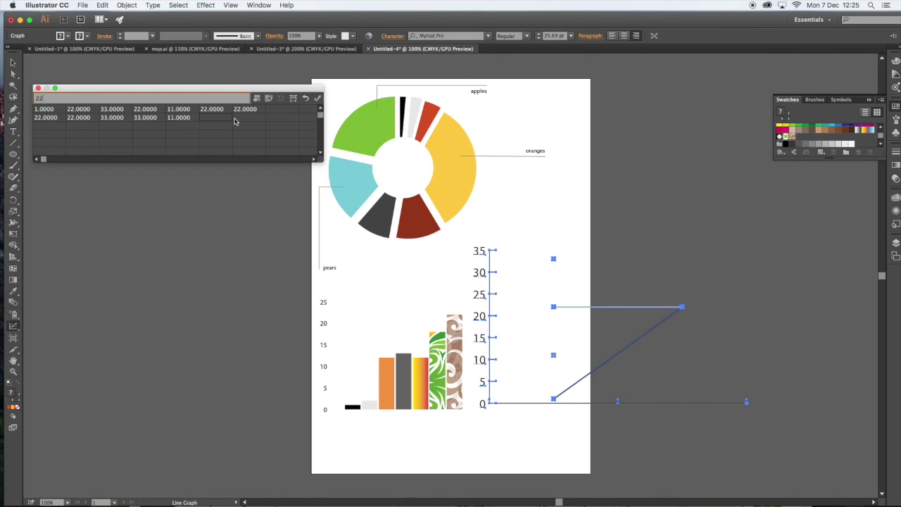
pyautogui.click(240, 120)
pyautogui.write('11')
# Step: Enter the third row values 22, 33, 33, 22 and 3
pyautogui.click(58, 129)
pyautogui.write('22')
pyautogui.click(79, 128)
pyautogui.write('33')
pyautogui.click(121, 131)
pyautogui.write('33')
pyautogui.click(147, 131)
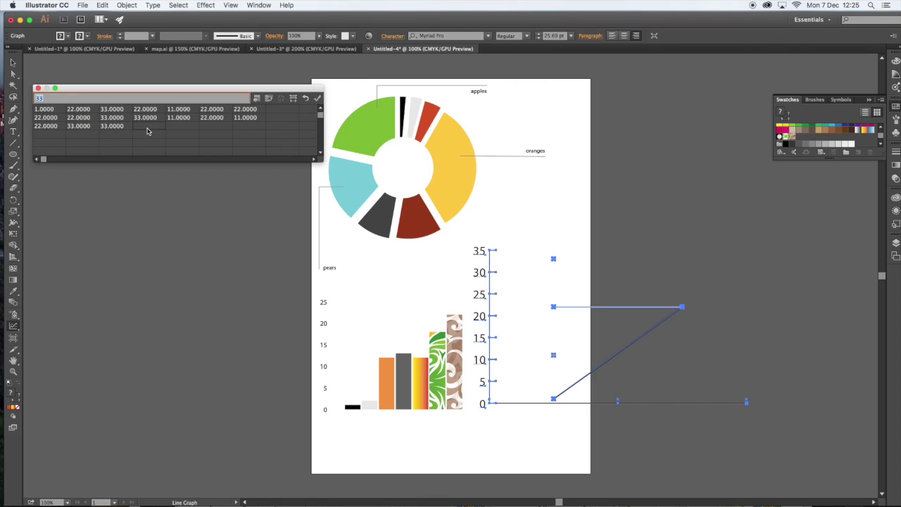
pyautogui.click(178, 129)
pyautogui.write('22')
pyautogui.click(208, 129)
pyautogui.write('3')
# Step: Set the third row's seventh value and the fourth row's sixth and seventh values to 22
pyautogui.click(255, 132)
pyautogui.write('121')
pyautogui.click(242, 126)
pyautogui.write('22')
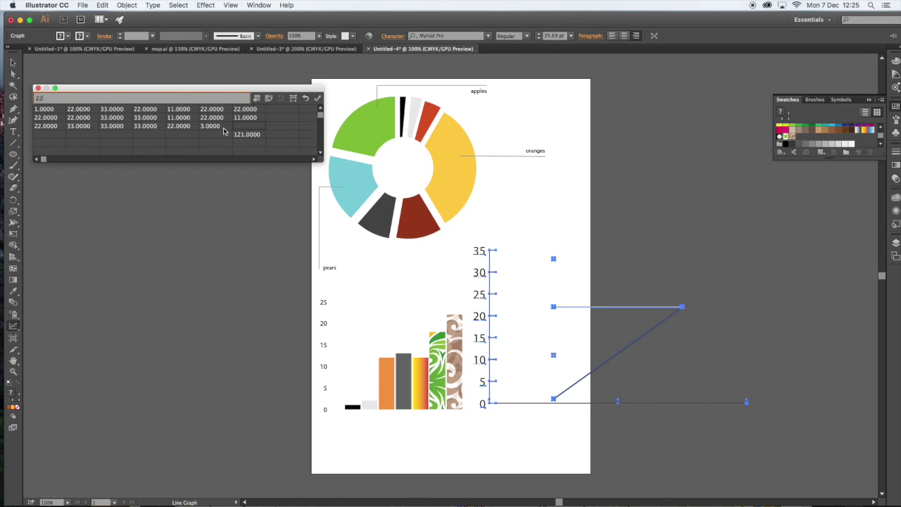
pyautogui.click(218, 135)
pyautogui.write('22')
pyautogui.click(251, 134)
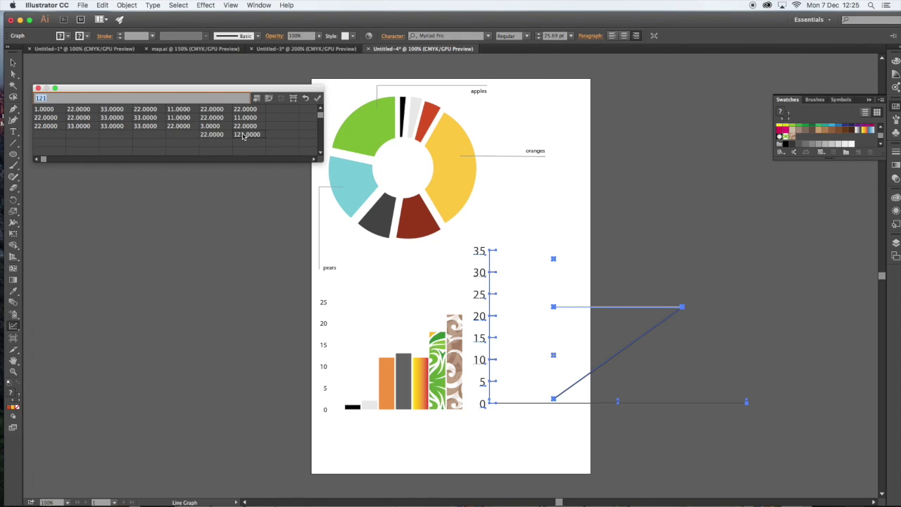
pyautogui.write('22')
# Step: Fill the remaining fourth row cells with 22, 22, 1, 12, 11 and apply all four rows
pyautogui.click(185, 137)
pyautogui.write('22')
pyautogui.click(147, 138)
pyautogui.write('22')
pyautogui.click(121, 137)
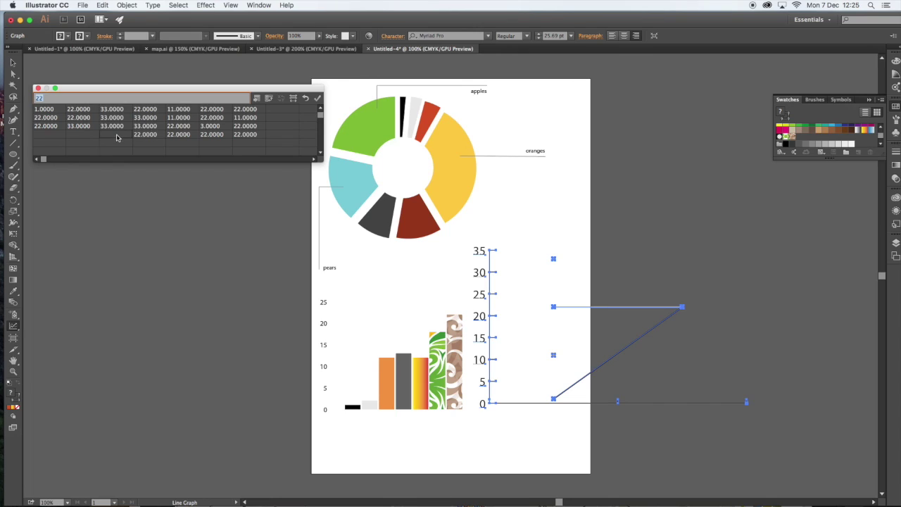
pyautogui.write('1')
pyautogui.click(82, 137)
pyautogui.write('12')
pyautogui.click(55, 136)
pyautogui.write('11')
pyautogui.click(318, 99)
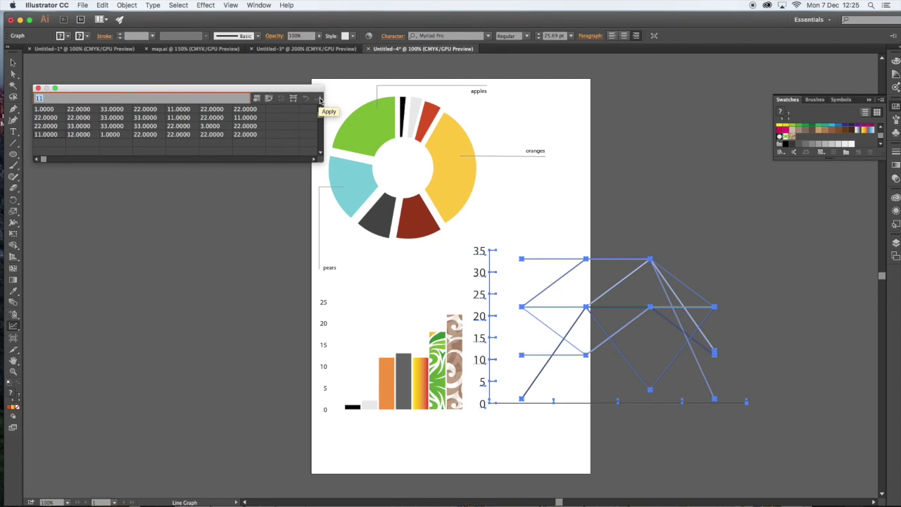
# Step: Clear the sixth and seventh columns in every row and apply the trimmed data
pyautogui.click(247, 110)
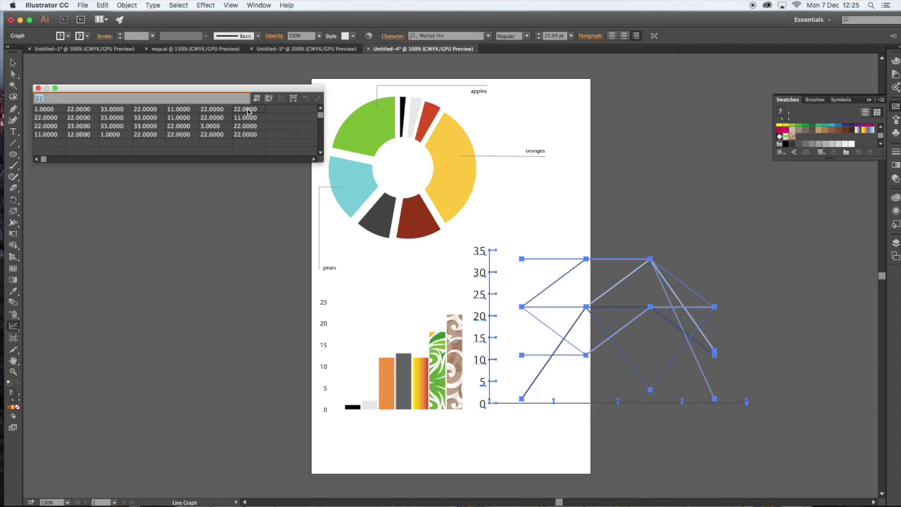
pyautogui.press('BackSpace')
pyautogui.press('Return')
pyautogui.press('BackSpace')
pyautogui.press('Return')
pyautogui.press('BackSpace')
pyautogui.click(211, 111)
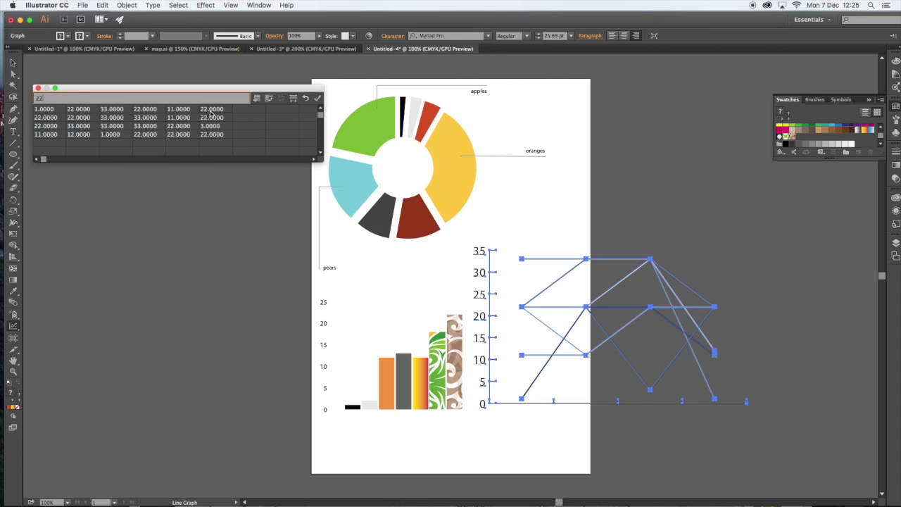
pyautogui.press('BackSpace')
pyautogui.press('Return')
pyautogui.press('BackSpace')
pyautogui.press('Return')
pyautogui.press('BackSpace')
pyautogui.press('Return')
pyautogui.press('BackSpace')
pyautogui.click(188, 137)
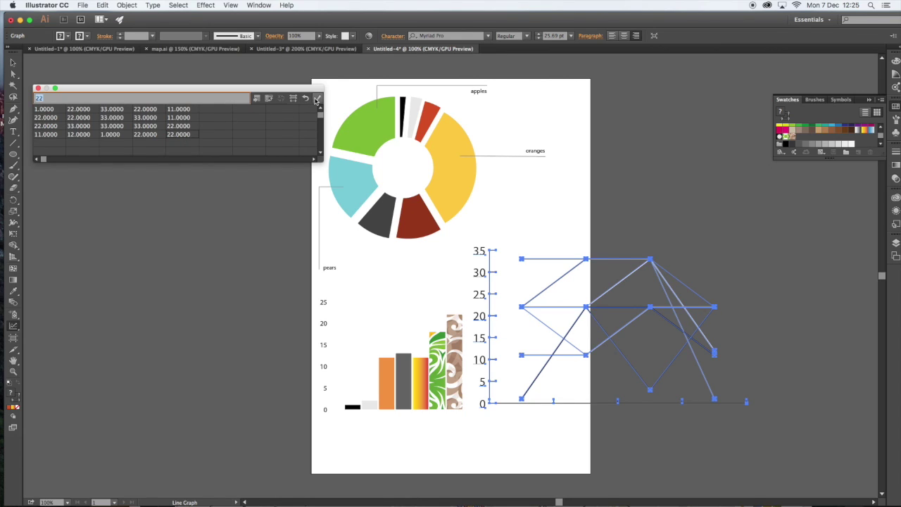
pyautogui.click(318, 98)
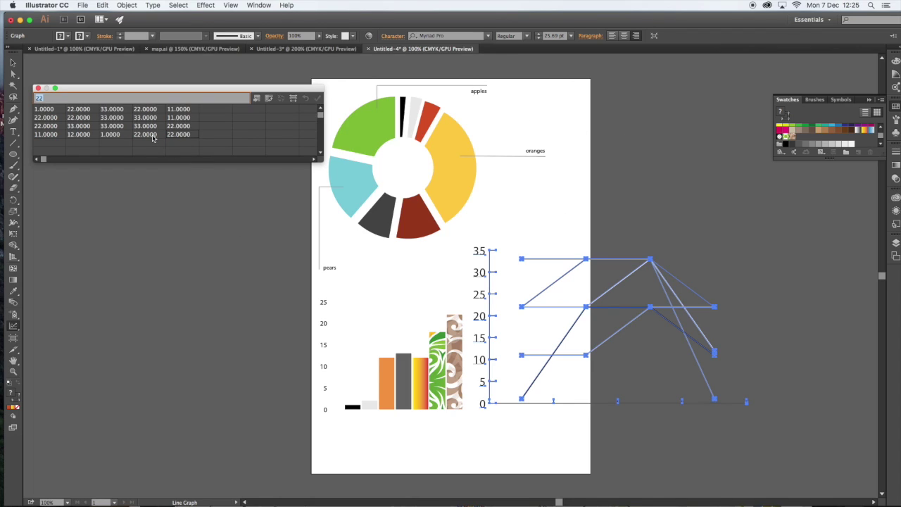
# Step: Change several values in rows two to four to 3 and apply
pyautogui.write('3')
pyautogui.click(178, 138)
pyautogui.click(83, 129)
pyautogui.write('3')
pyautogui.click(150, 129)
pyautogui.write('3')
pyautogui.click(149, 118)
pyautogui.write('3')
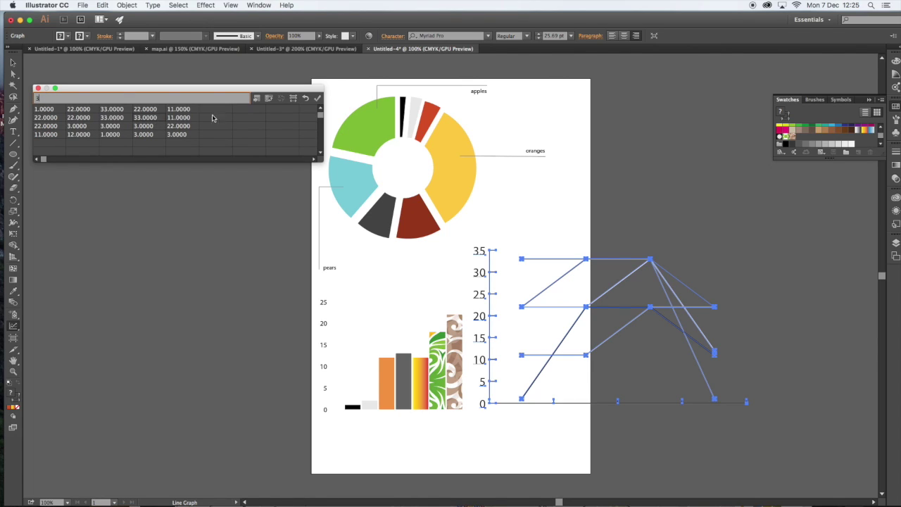
pyautogui.click(317, 99)
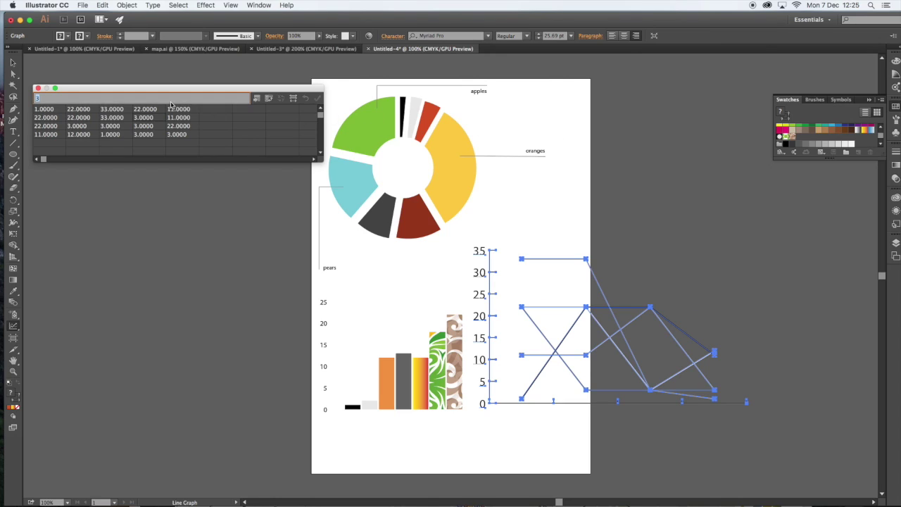
# Step: Set the first row's third value to 4 and its last value to 1
pyautogui.click(109, 110)
pyautogui.write('4')
pyautogui.click(317, 98)
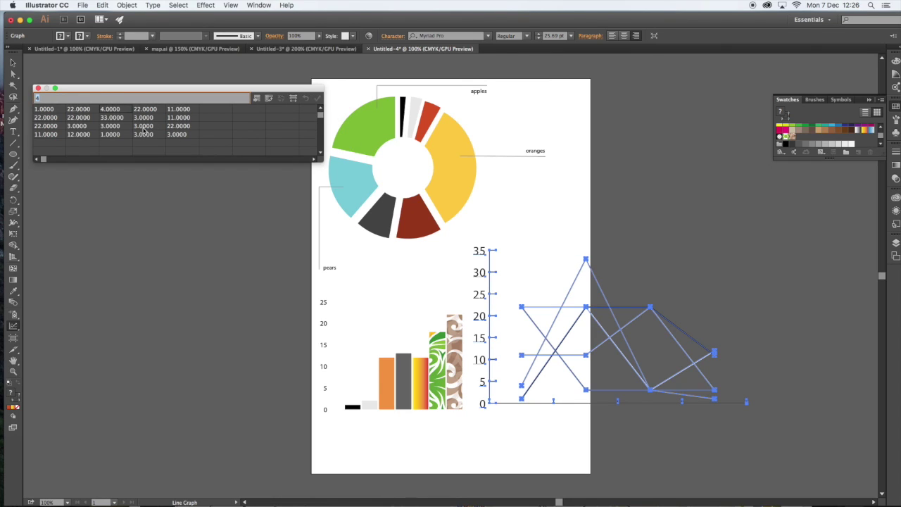
pyautogui.write('1')
pyautogui.click(174, 112)
pyautogui.click(317, 97)
# Step: Cancel the accidental new graph, select the whole line graph, and close the data sheet
pyautogui.click(622, 165)
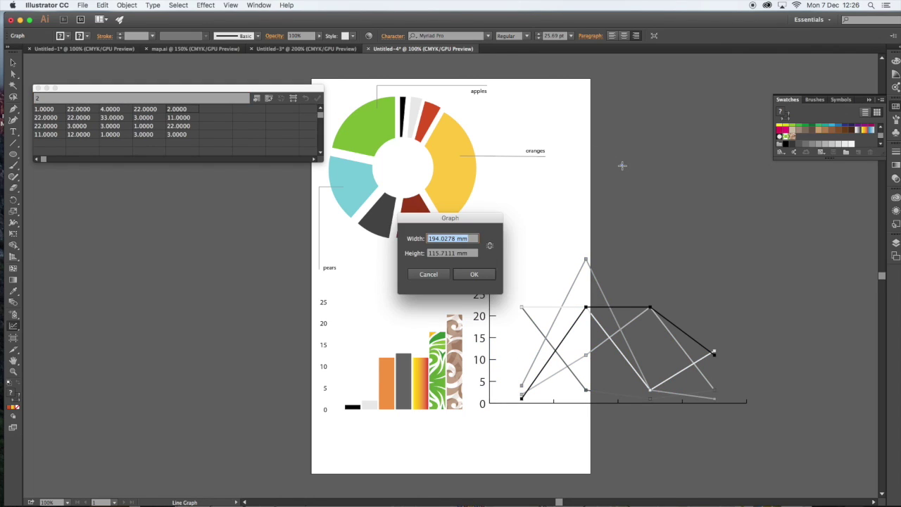
pyautogui.click(431, 275)
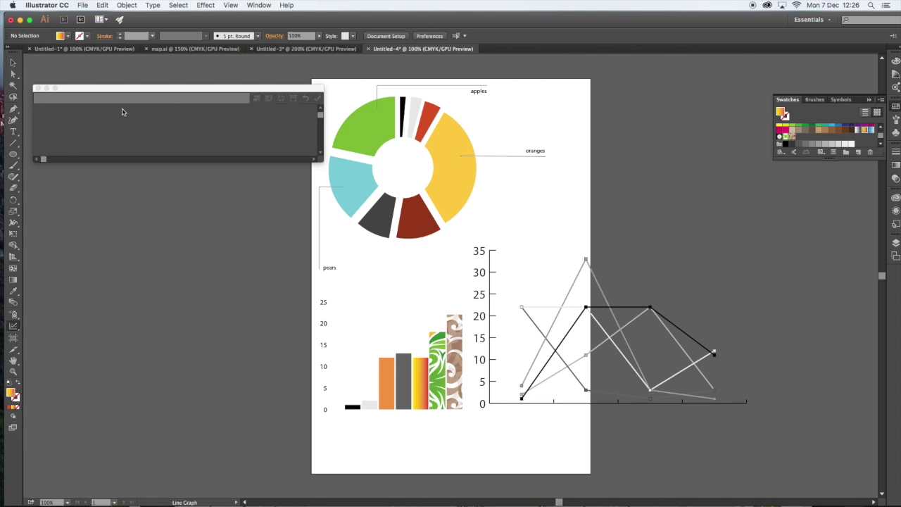
pyautogui.click(12, 62)
pyautogui.moveTo(762, 418); pyautogui.dragTo(486, 209)
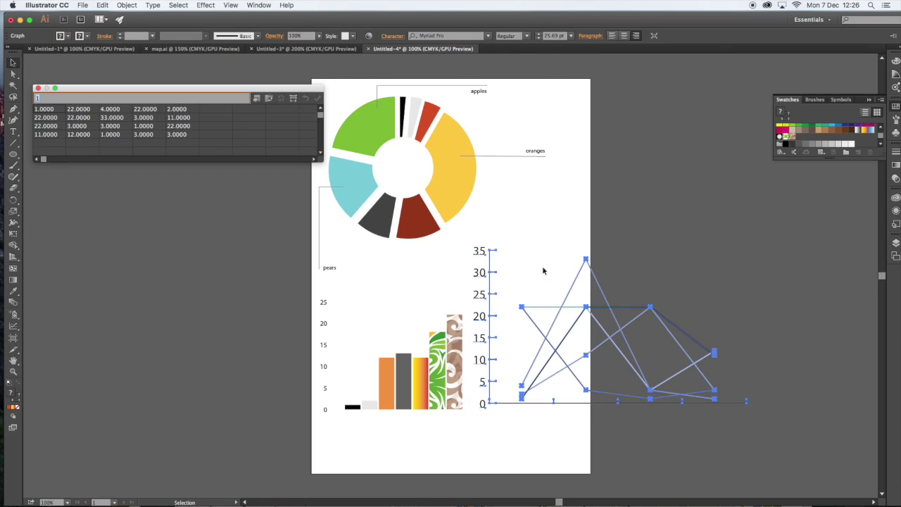
pyautogui.click(135, 5)
pyautogui.click(132, 5)
pyautogui.click(129, 5)
pyautogui.click(68, 89)
pyautogui.click(38, 88)
pyautogui.click(127, 5)
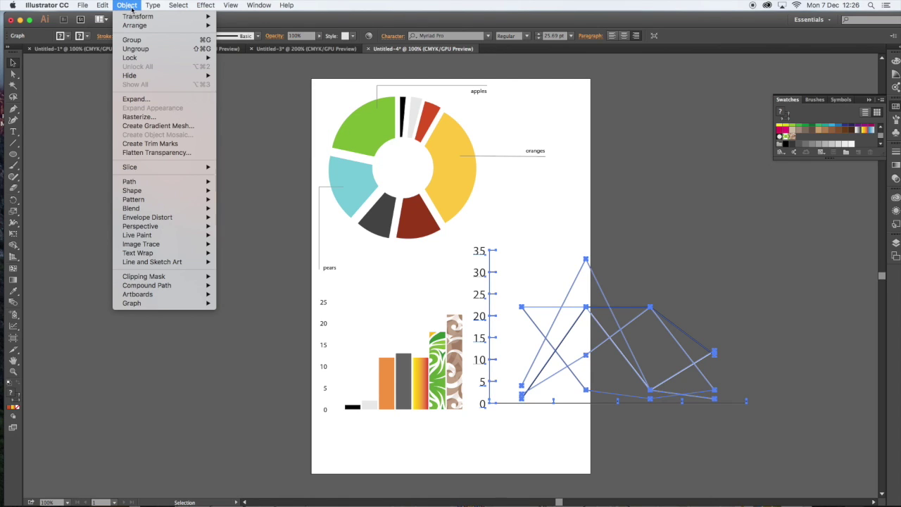
# Step: Ungroup the line graph past the warning, then delete its horizontal and vertical 0–35 axes
pyautogui.click(135, 48)
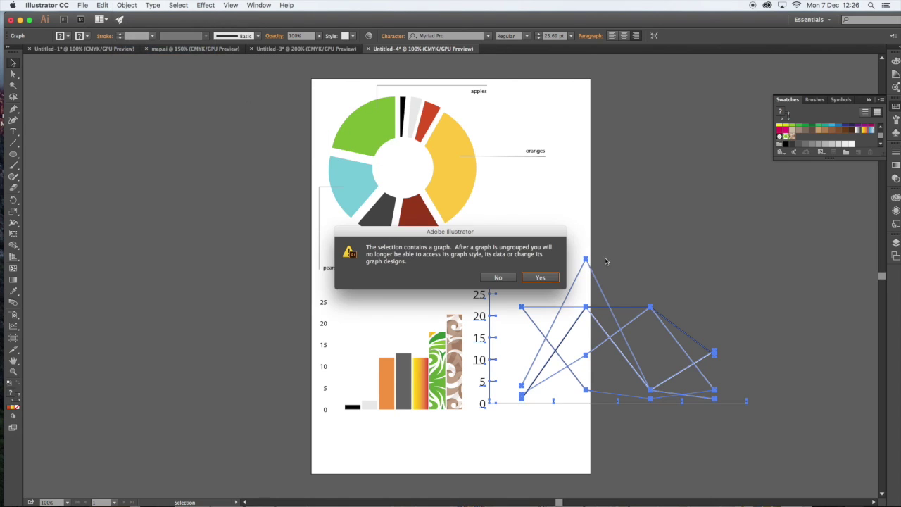
pyautogui.click(540, 278)
pyautogui.click(608, 209)
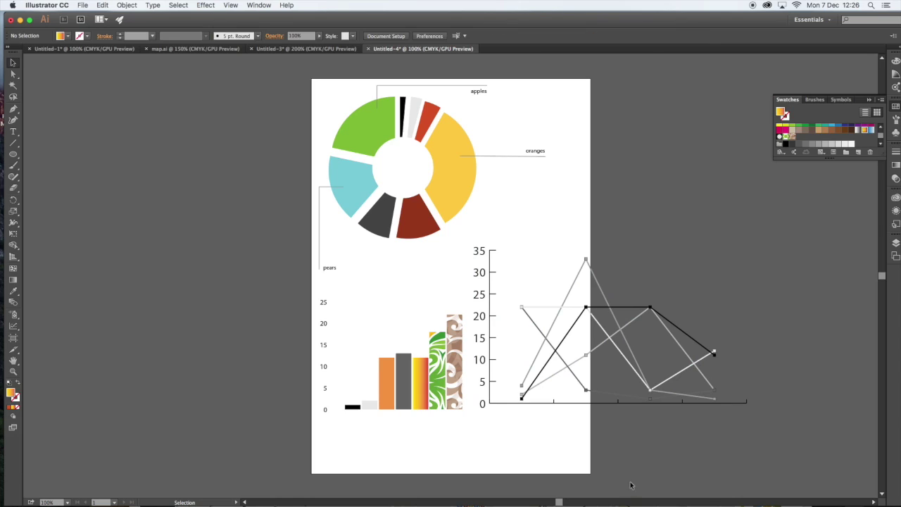
pyautogui.click(592, 403)
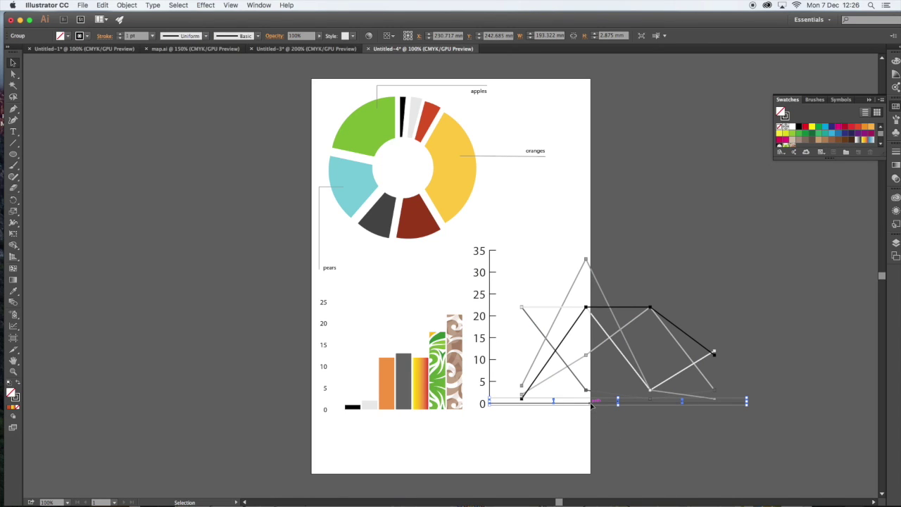
pyautogui.press('Delete')
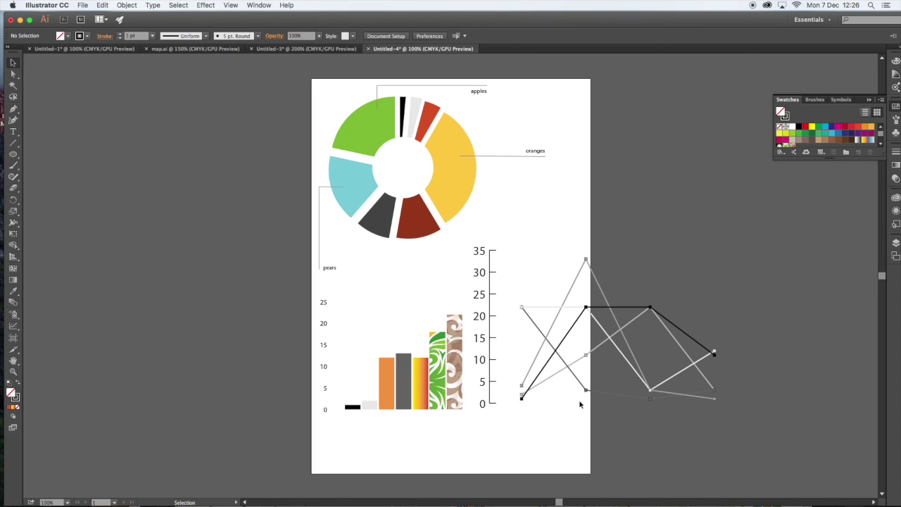
pyautogui.click(491, 273)
pyautogui.press('Delete')
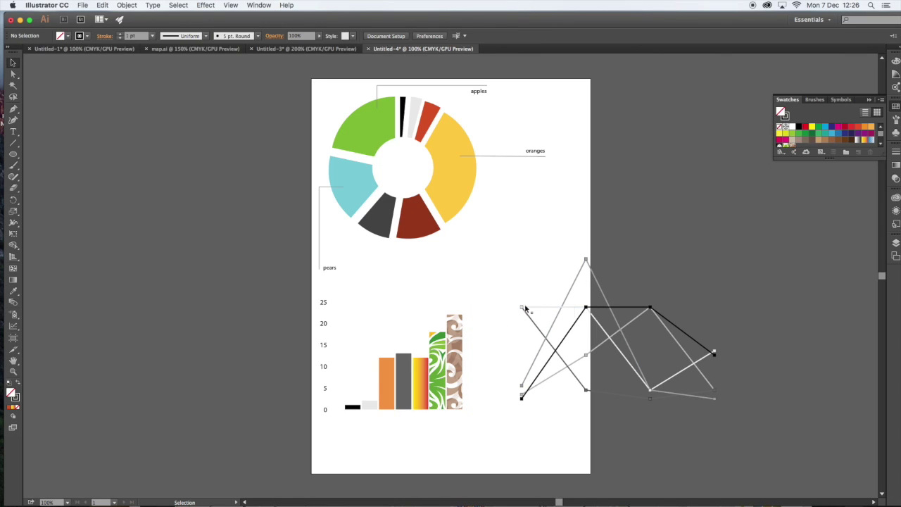
pyautogui.press('a')
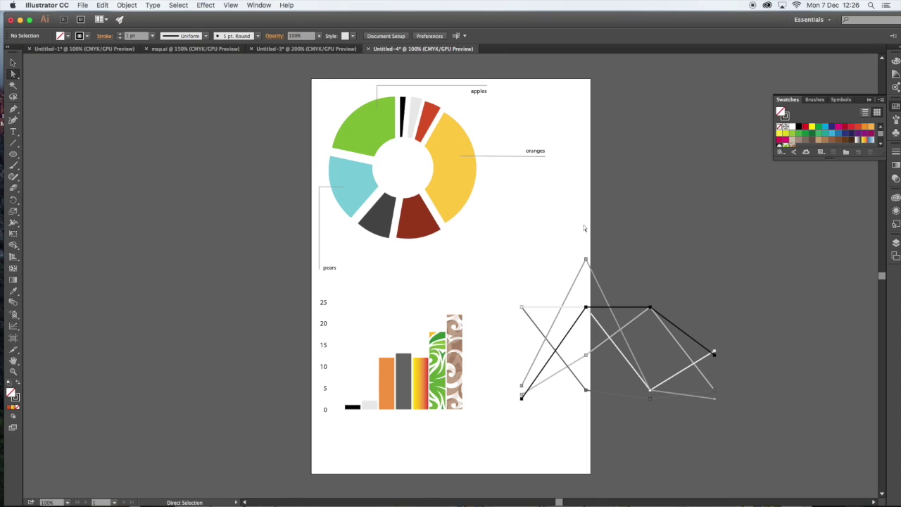
# Step: Move a left line anchor up, then nudge the black line's right point slightly higher
pyautogui.click(521, 305)
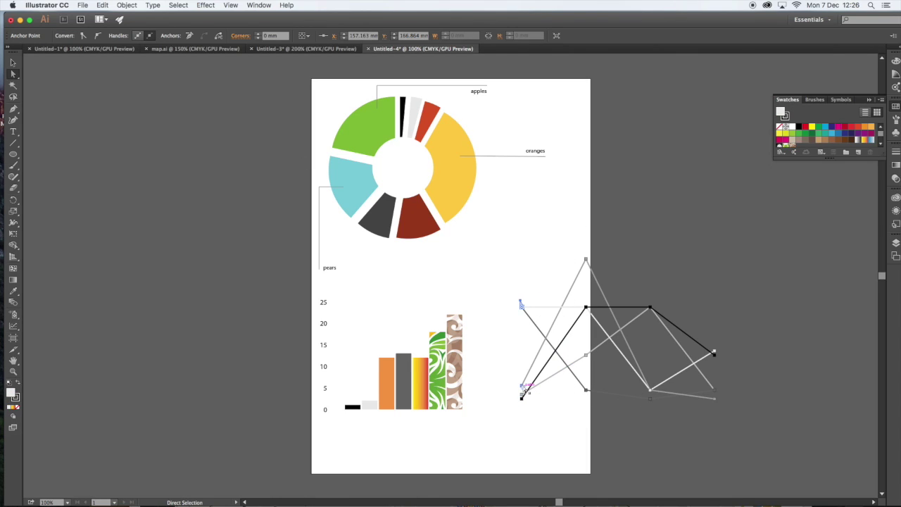
pyautogui.moveTo(522, 391); pyautogui.dragTo(522, 382)
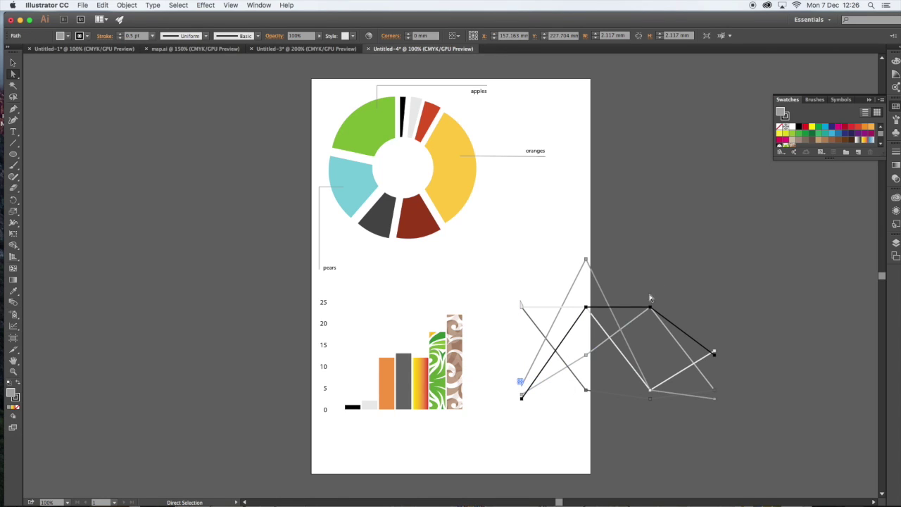
pyautogui.click(675, 248)
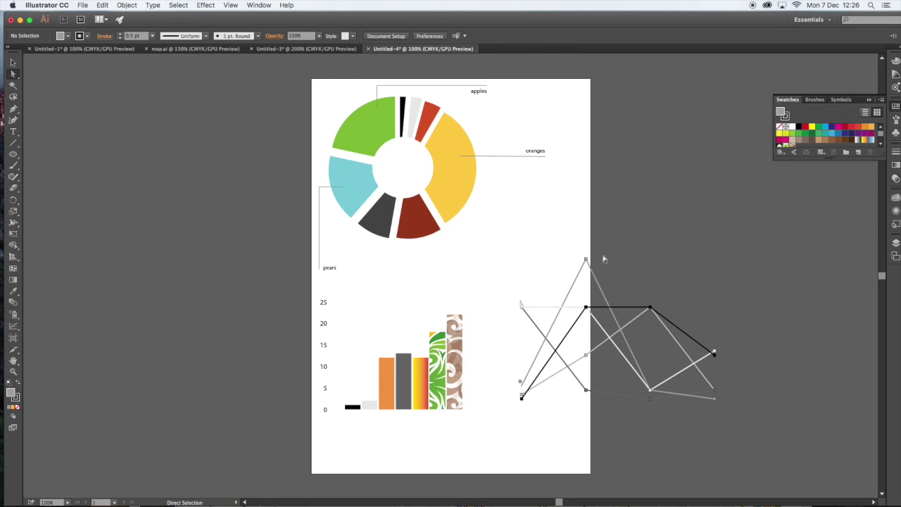
pyautogui.click(637, 311)
pyautogui.moveTo(650, 308); pyautogui.dragTo(651, 302)
pyautogui.click(664, 282)
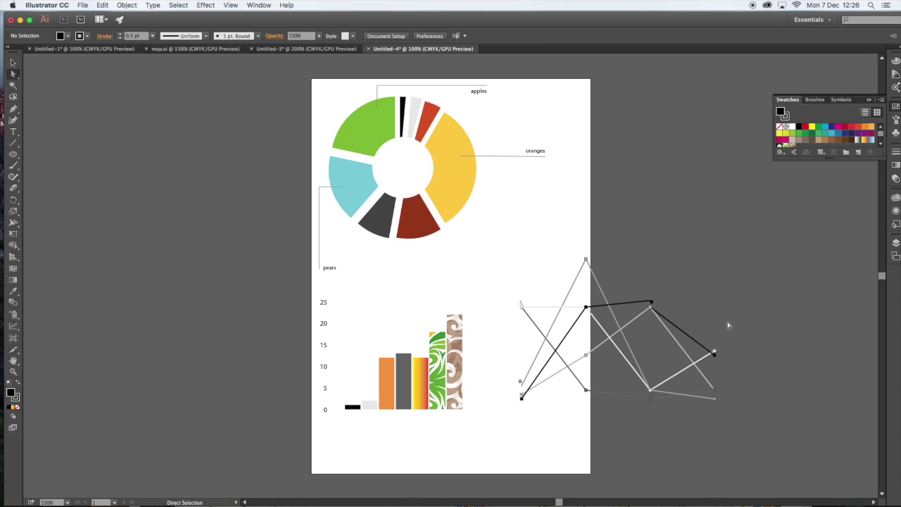
pyautogui.click(601, 290)
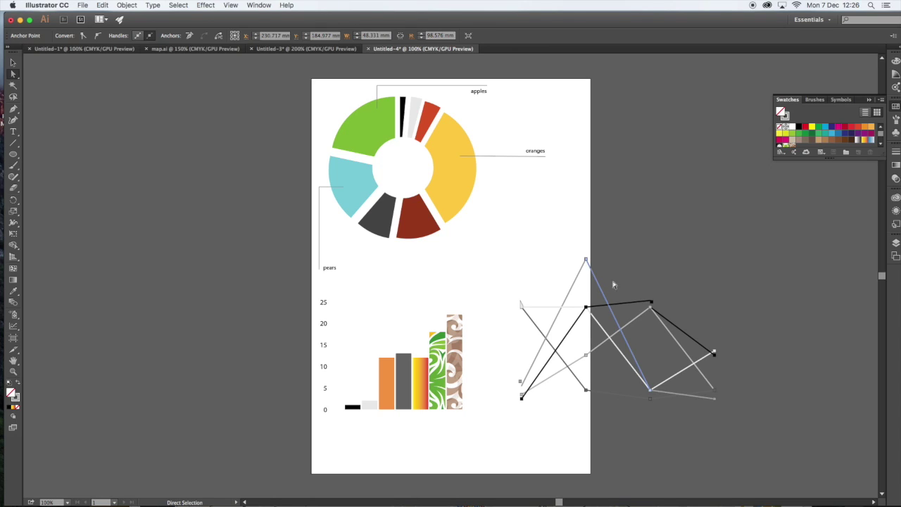
# Step: Recolour the first line segment's stroke yellow using the Color Picker
pyautogui.doubleClick(18, 400)
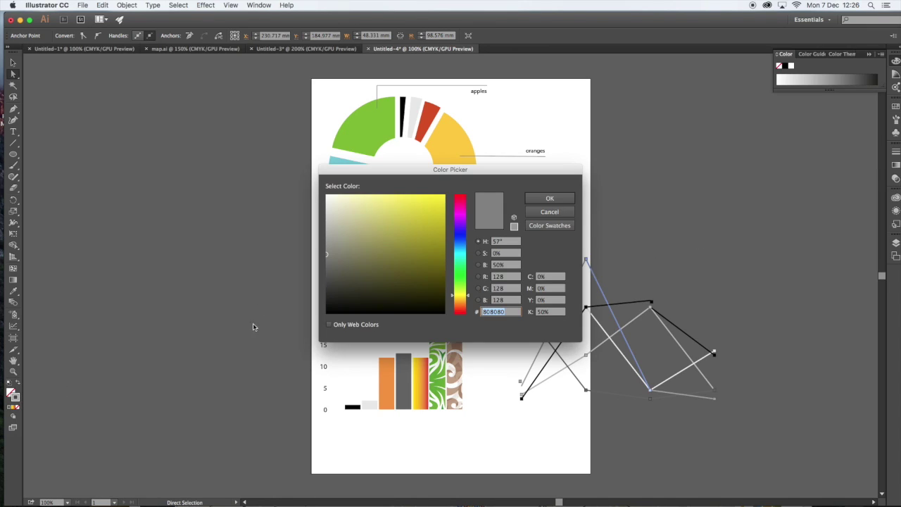
pyautogui.click(404, 211)
pyautogui.click(550, 198)
pyautogui.click(660, 174)
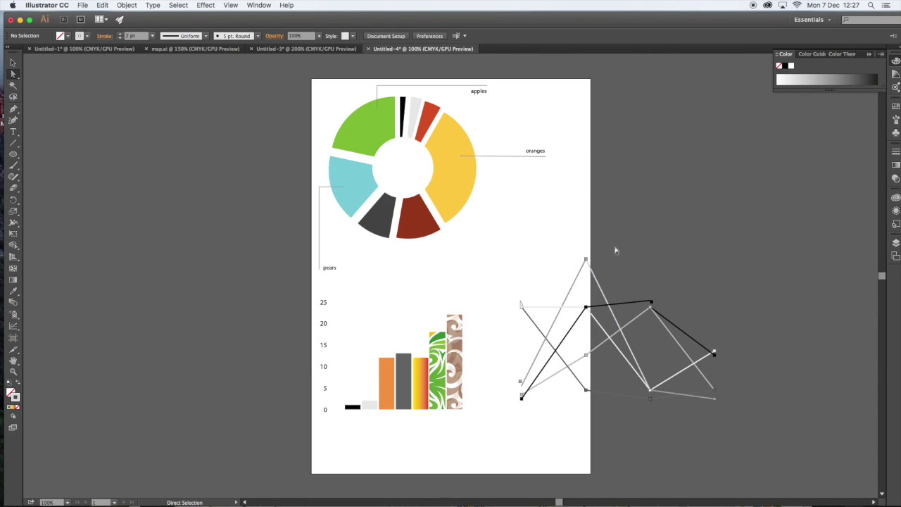
# Step: Switch the Color panel to a full RGB spectrum
pyautogui.click(881, 54)
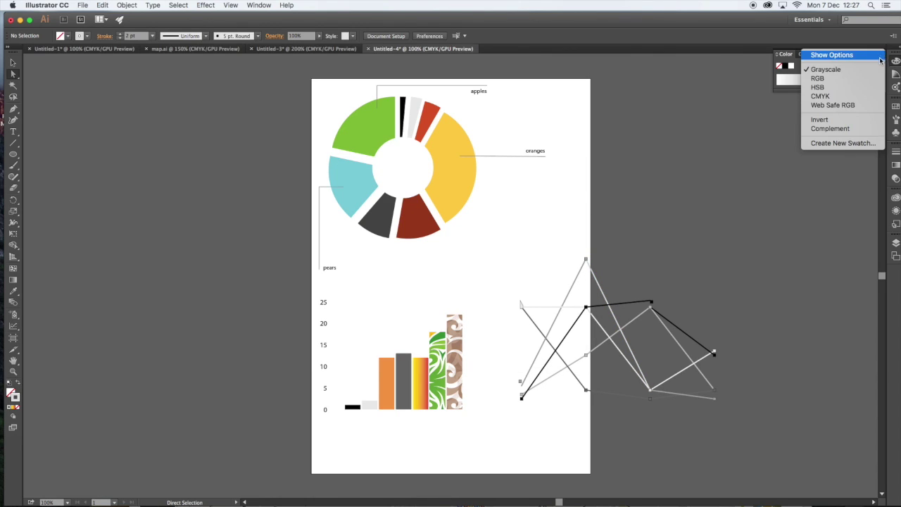
pyautogui.click(851, 85)
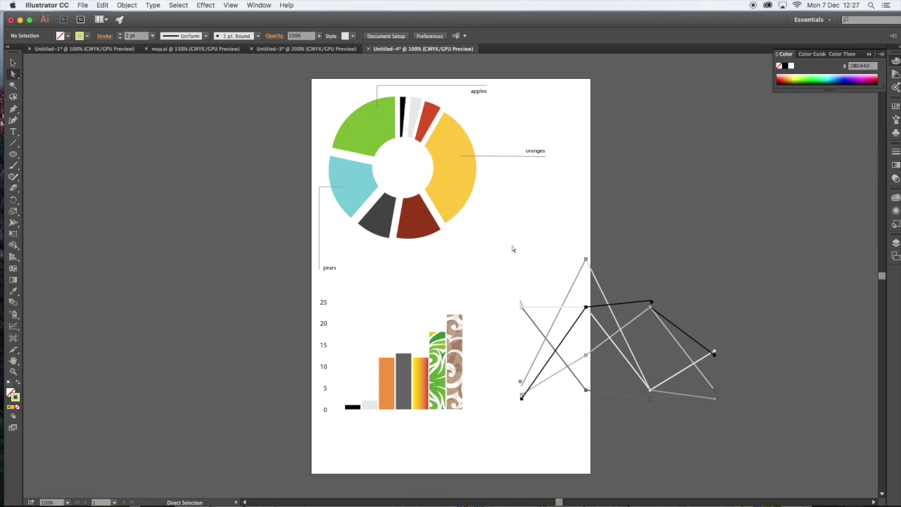
pyautogui.moveTo(513, 249); pyautogui.dragTo(720, 434)
pyautogui.click(881, 53)
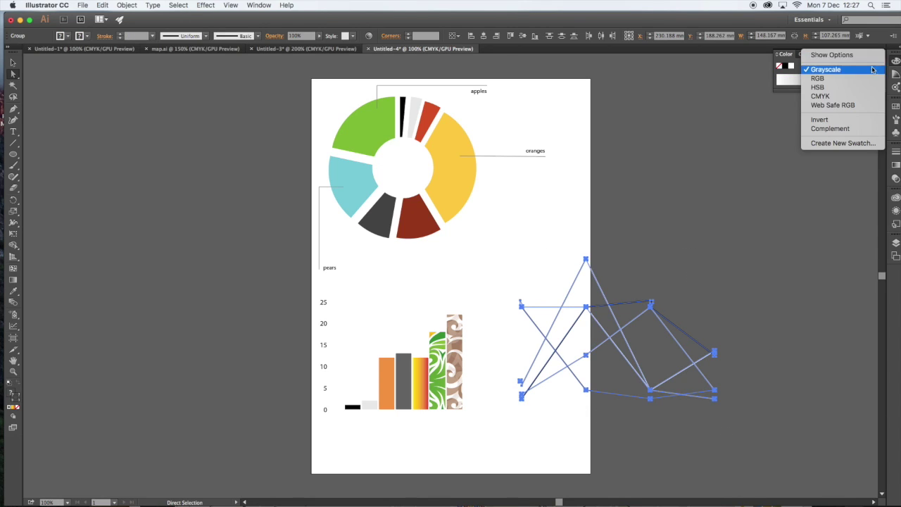
pyautogui.click(817, 78)
pyautogui.click(631, 236)
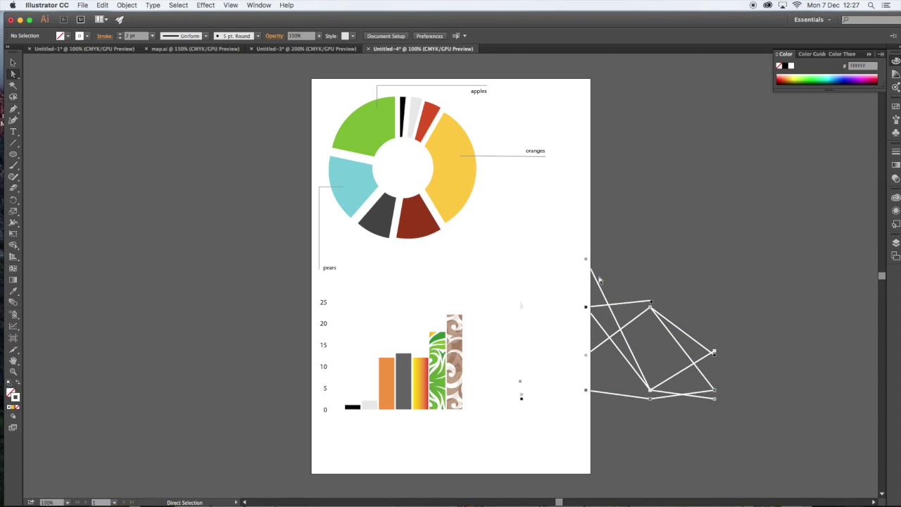
# Step: Colour the diagonal segment from the peak and its adjoining segment yellow
pyautogui.click(599, 280)
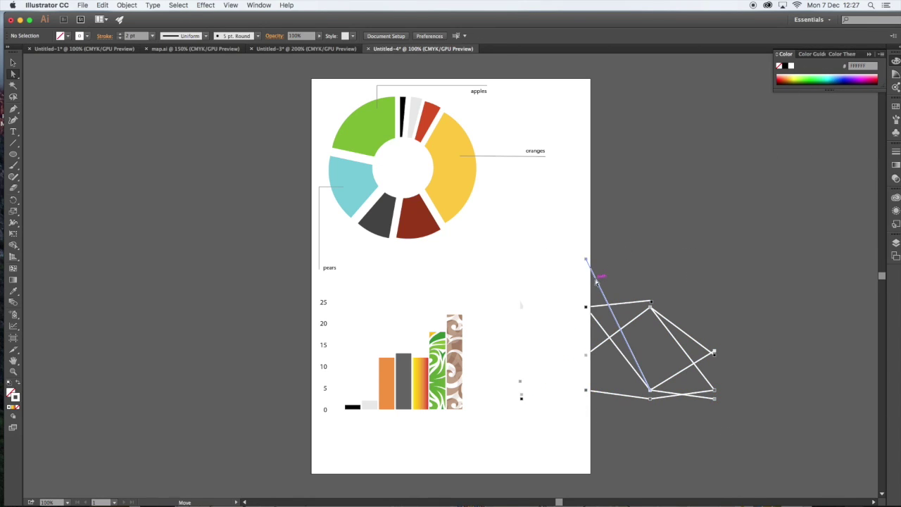
pyautogui.doubleClick(14, 396)
pyautogui.click(432, 210)
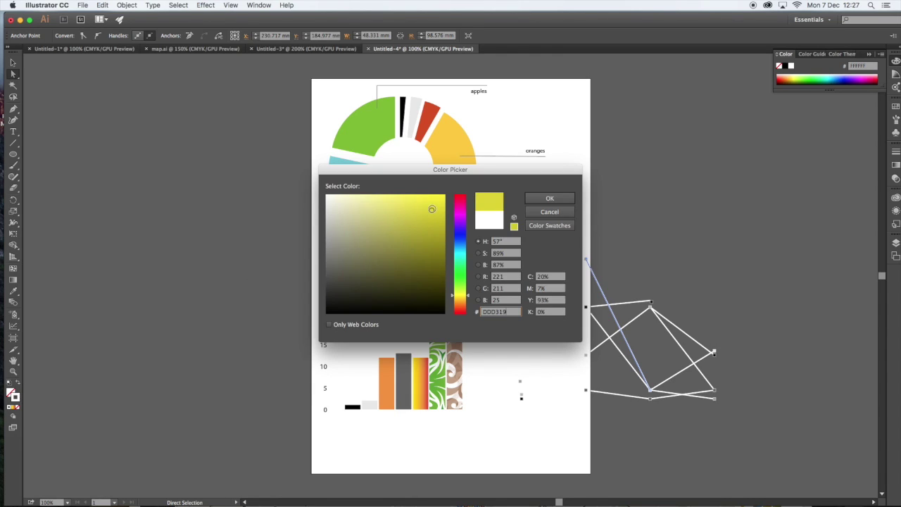
pyautogui.click(553, 200)
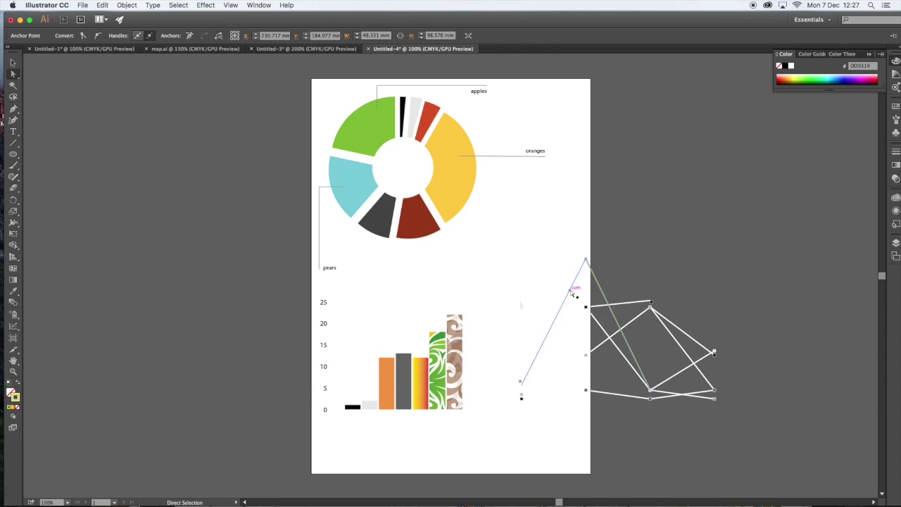
pyautogui.click(572, 287)
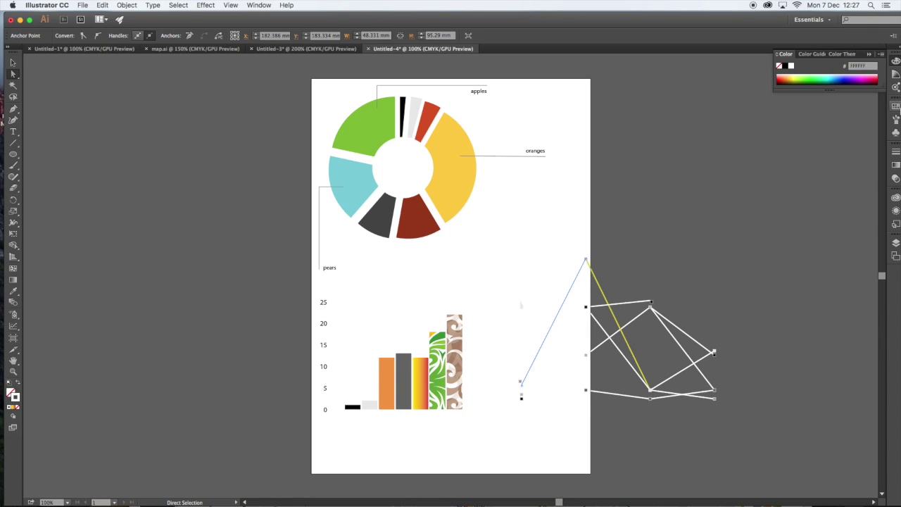
pyautogui.click(796, 79)
pyautogui.click(725, 111)
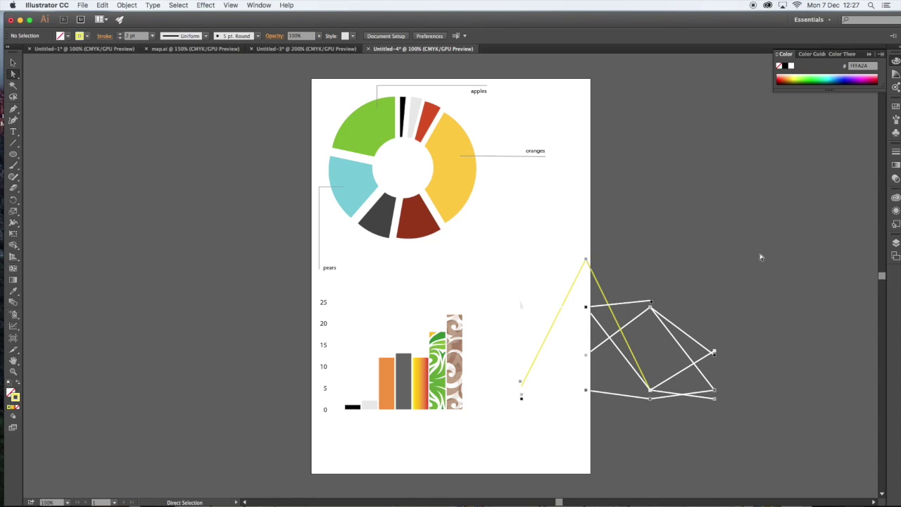
# Step: Colour the segment rising to the middle green, then join and colour the next segment cyan
pyautogui.click(598, 346)
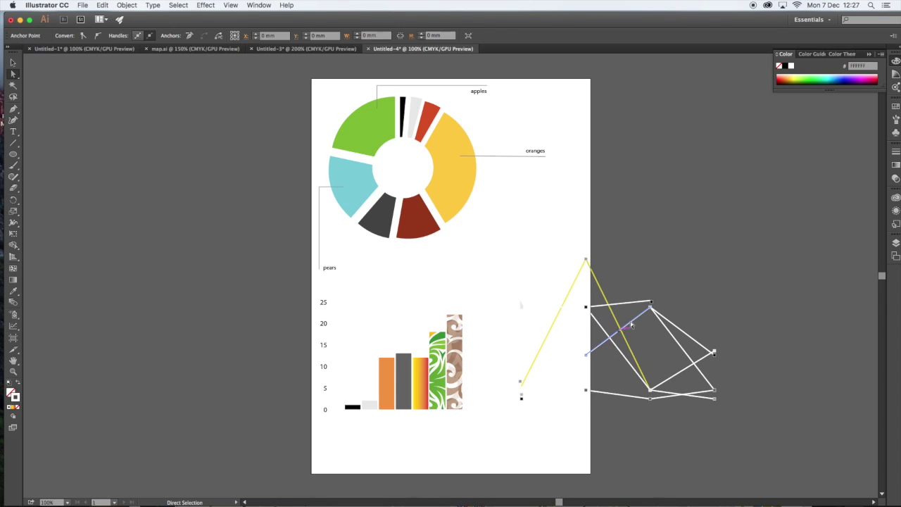
pyautogui.click(810, 78)
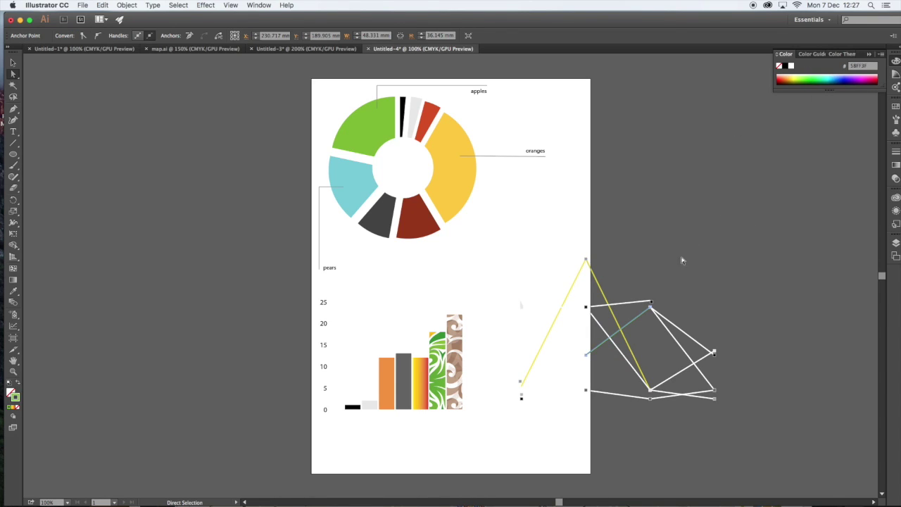
pyautogui.click(671, 323)
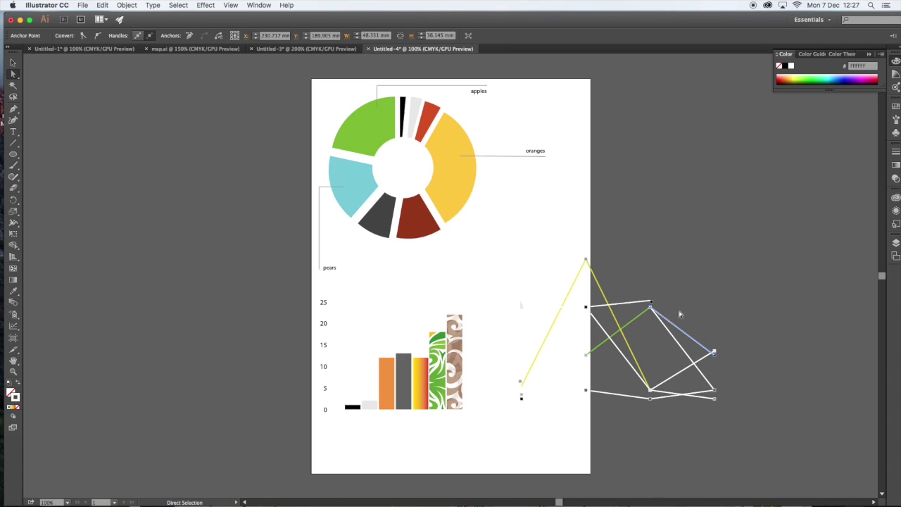
pyautogui.click(812, 82)
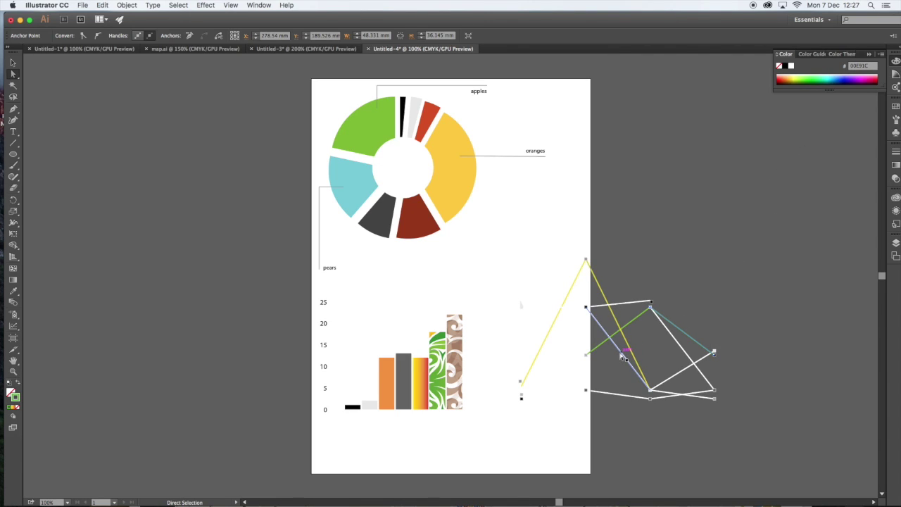
pyautogui.click(823, 81)
pyautogui.hotkey('ctrl', 'j')
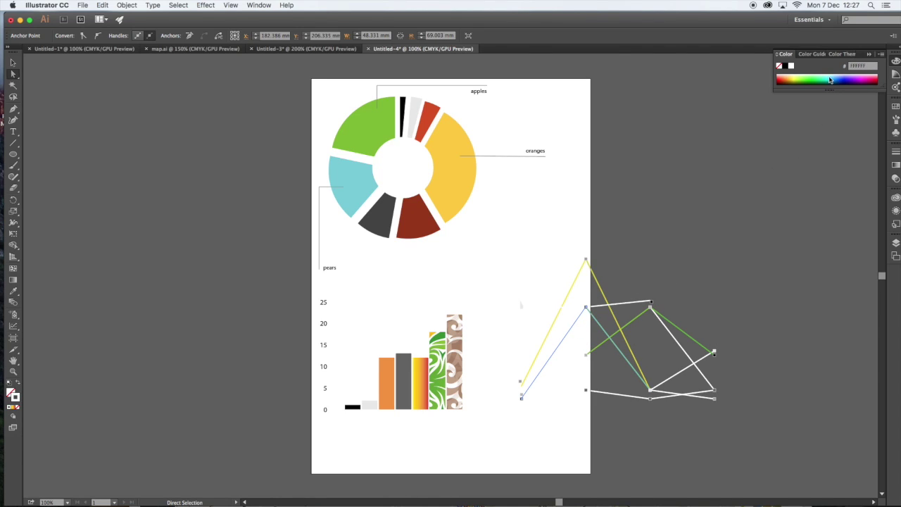
pyautogui.click(831, 77)
# Step: Colour the bottom segment green and the horizontal segments red and orange-red
pyautogui.click(670, 392)
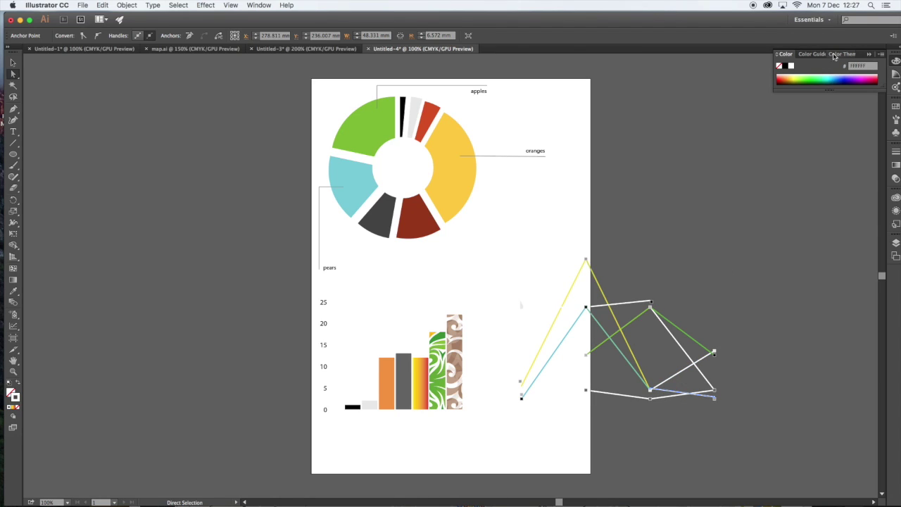
pyautogui.click(820, 82)
pyautogui.click(693, 148)
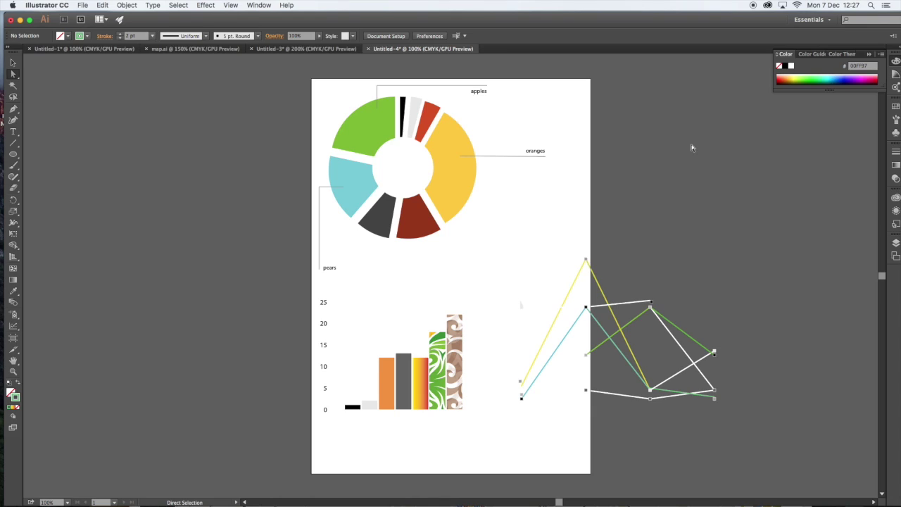
pyautogui.click(550, 307)
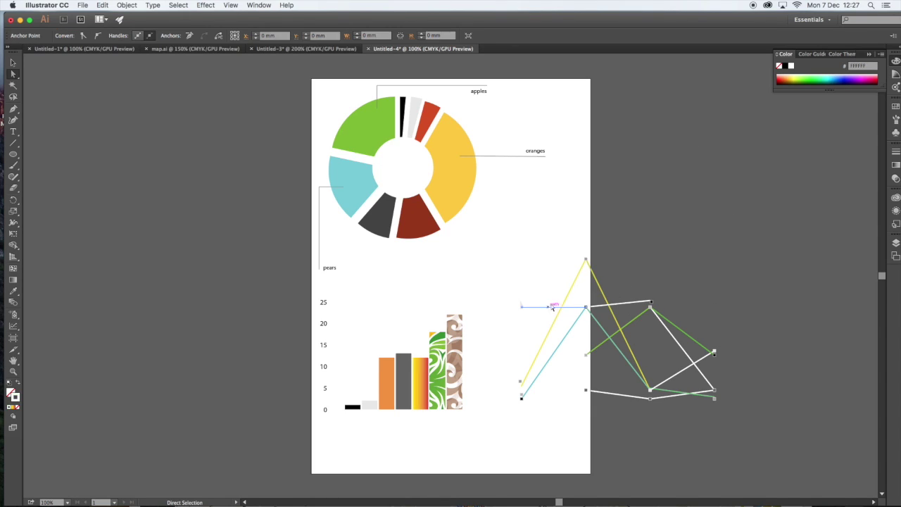
pyautogui.click(785, 81)
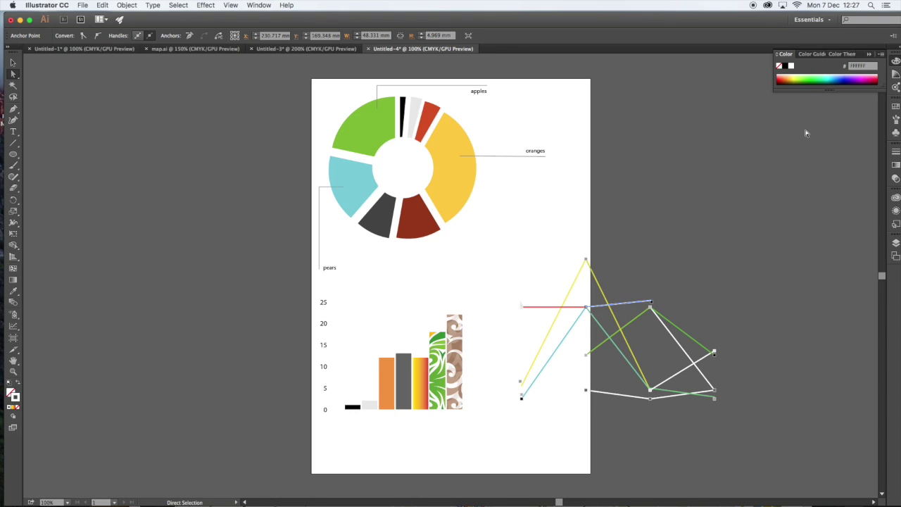
pyautogui.click(787, 83)
pyautogui.click(748, 162)
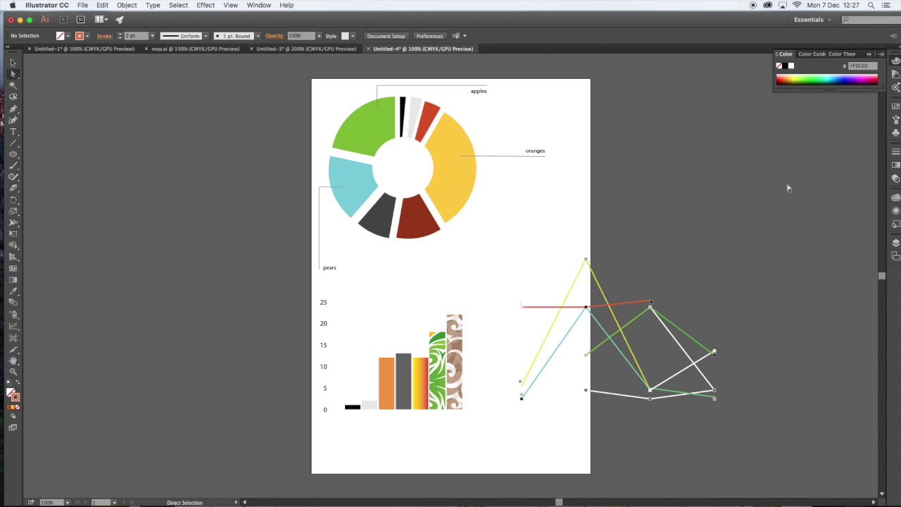
pyautogui.click(448, 170)
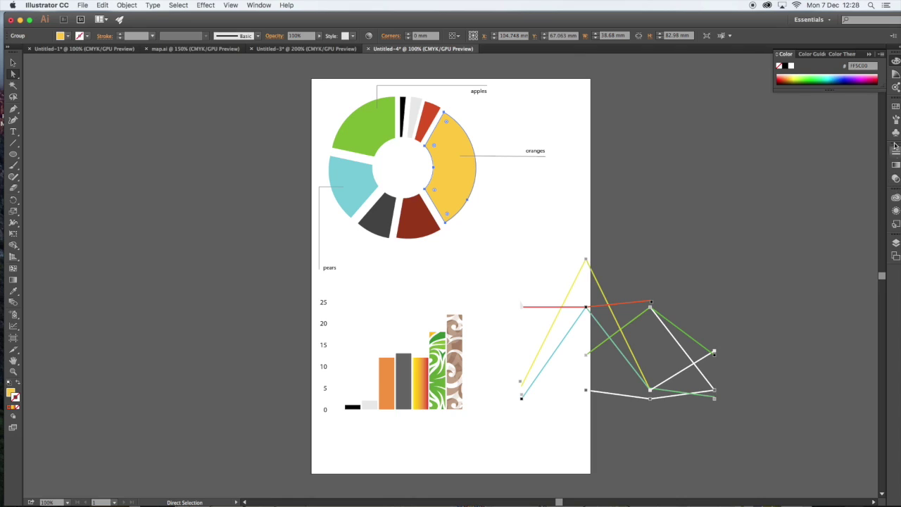
# Step: Apply the brown swirl pattern swatch to the oranges slice, swapping fill and stroke for a yellow outline
pyautogui.click(896, 107)
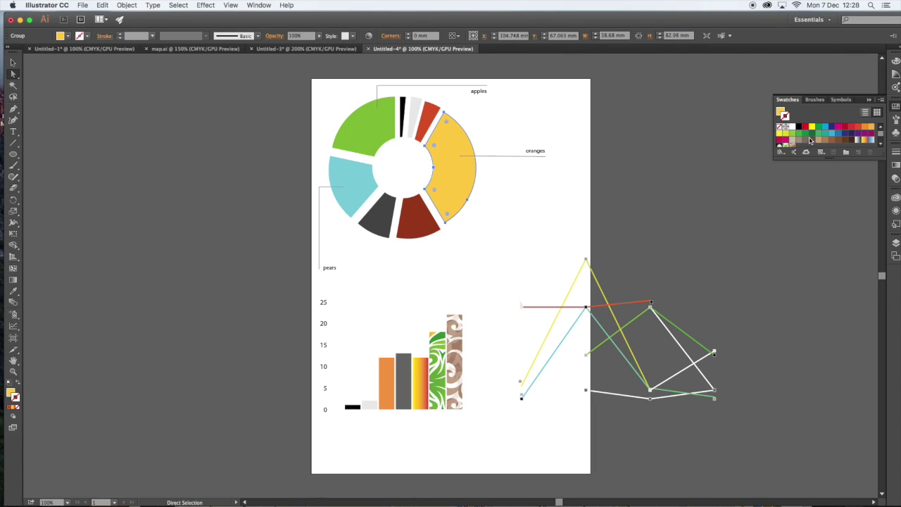
pyautogui.scroll(-2, 820, 133)
pyautogui.scroll(2, 819, 134)
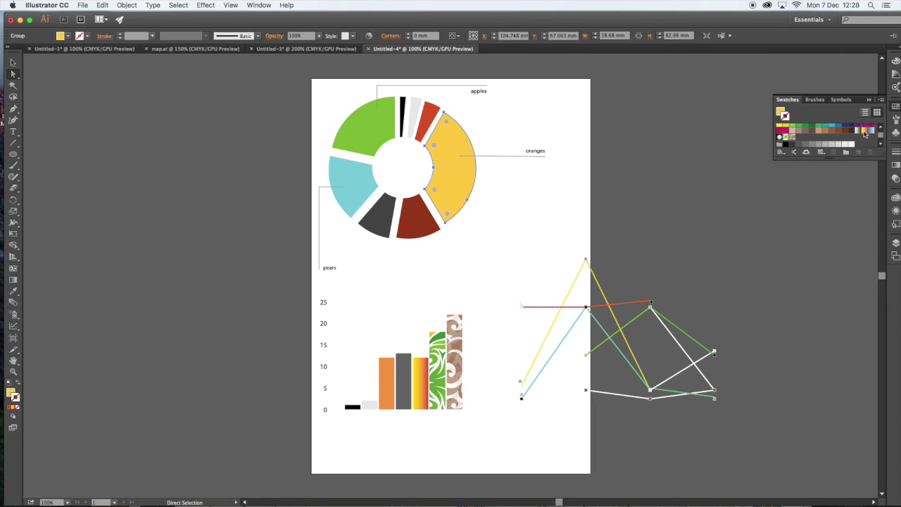
pyautogui.click(790, 139)
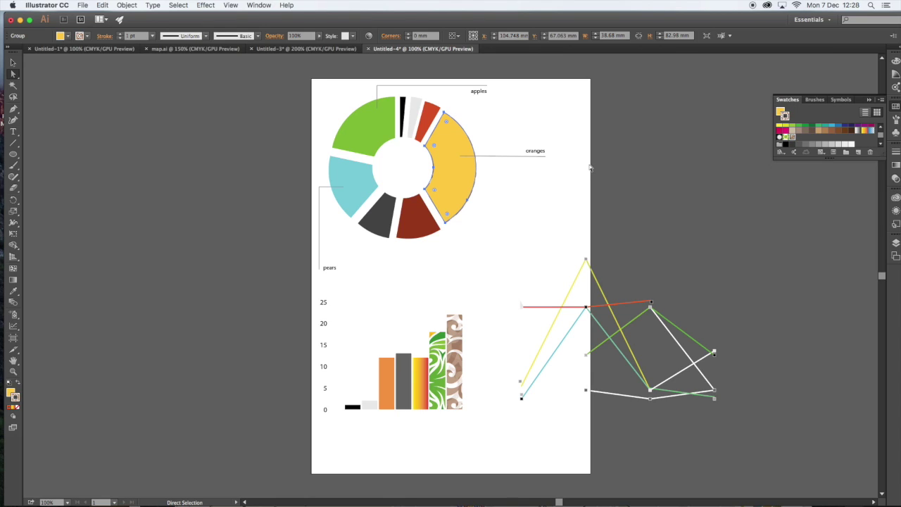
pyautogui.click(18, 385)
pyautogui.click(714, 182)
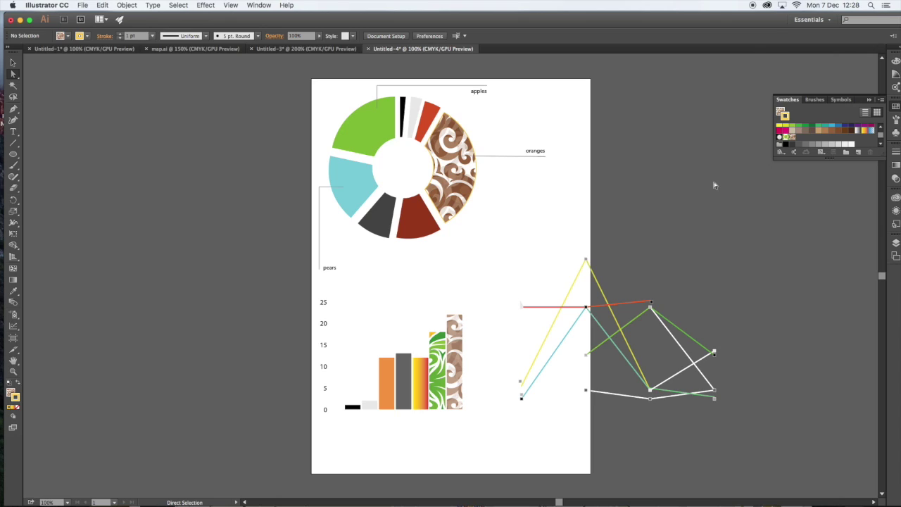